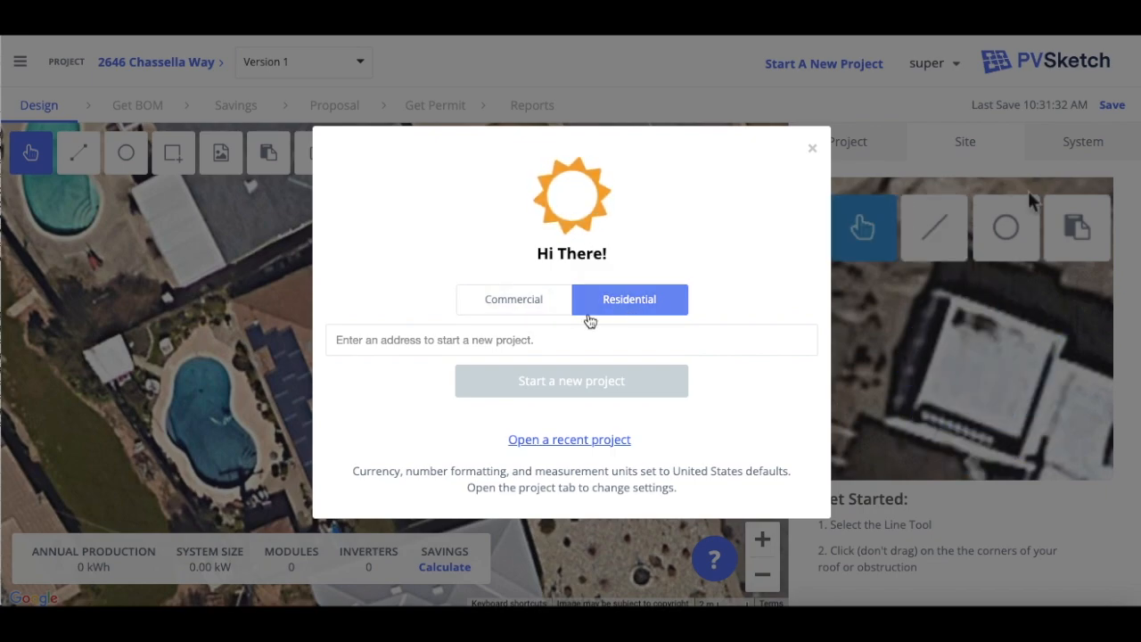
- Start a new commercial project using the site's street address
left_click(488, 341)
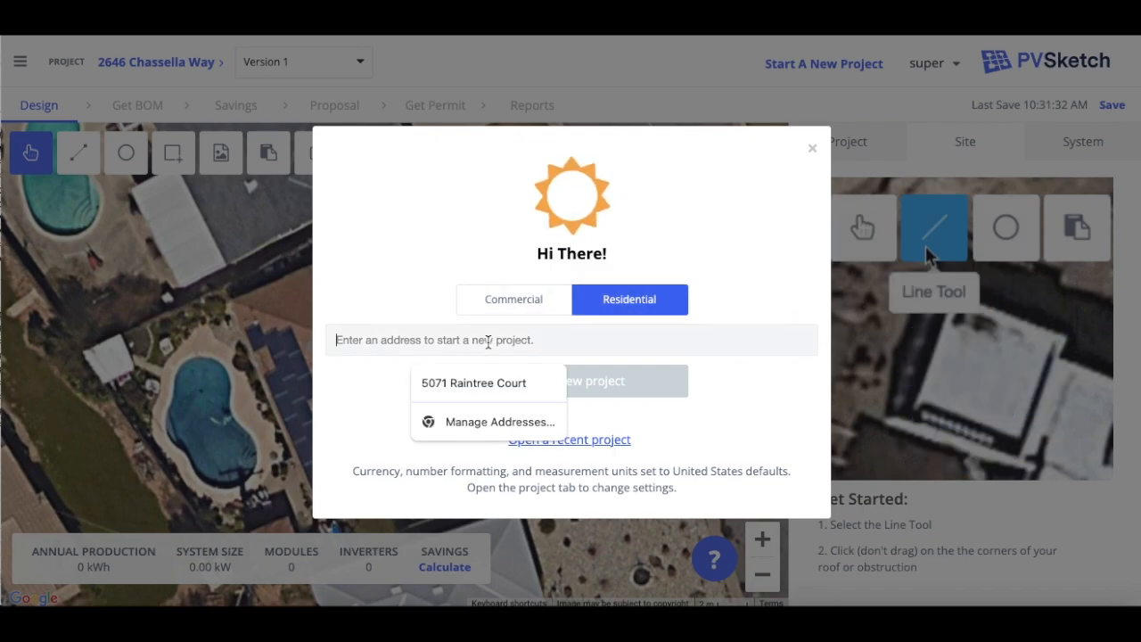
type("310 Goddard Blvd, King of Prussia, PA 19406, US")
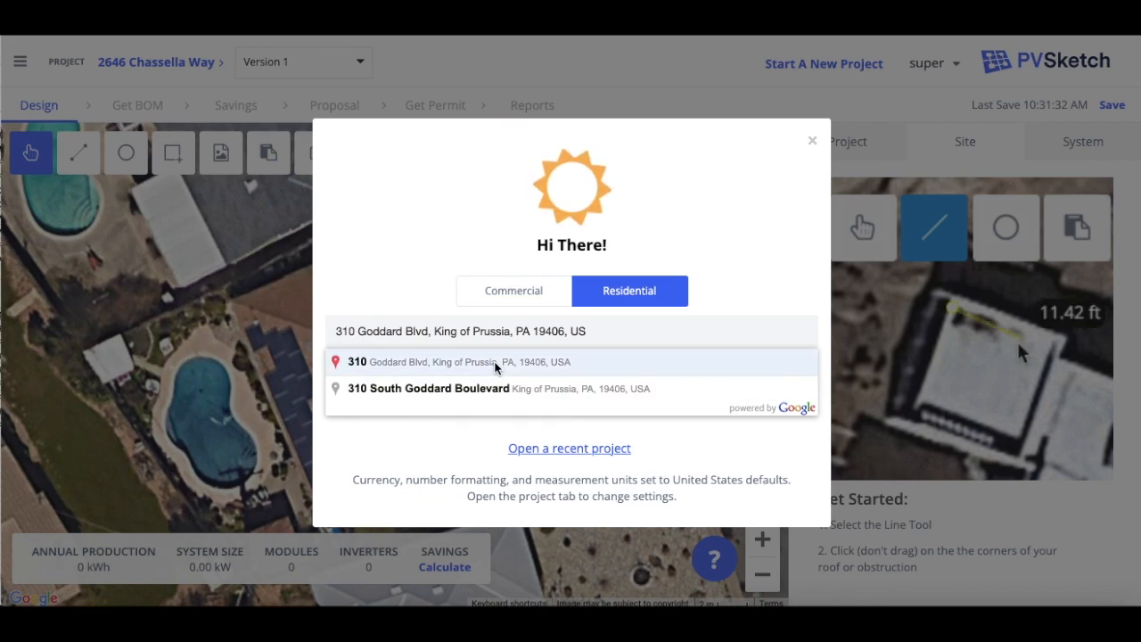
left_click(495, 361)
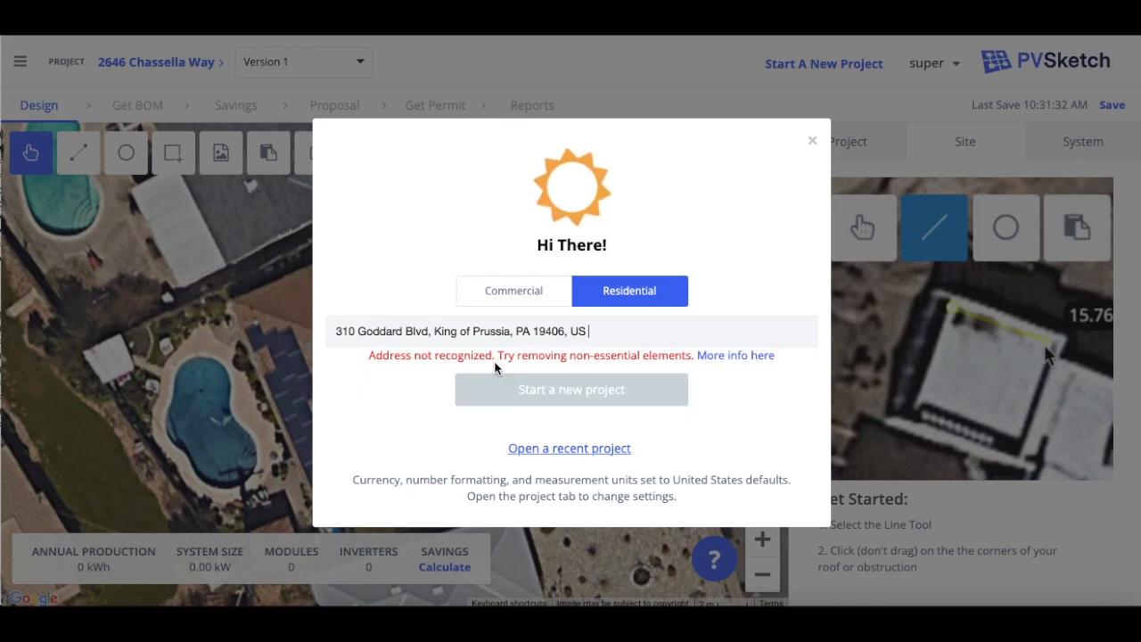
left_click(517, 300)
left_click(553, 382)
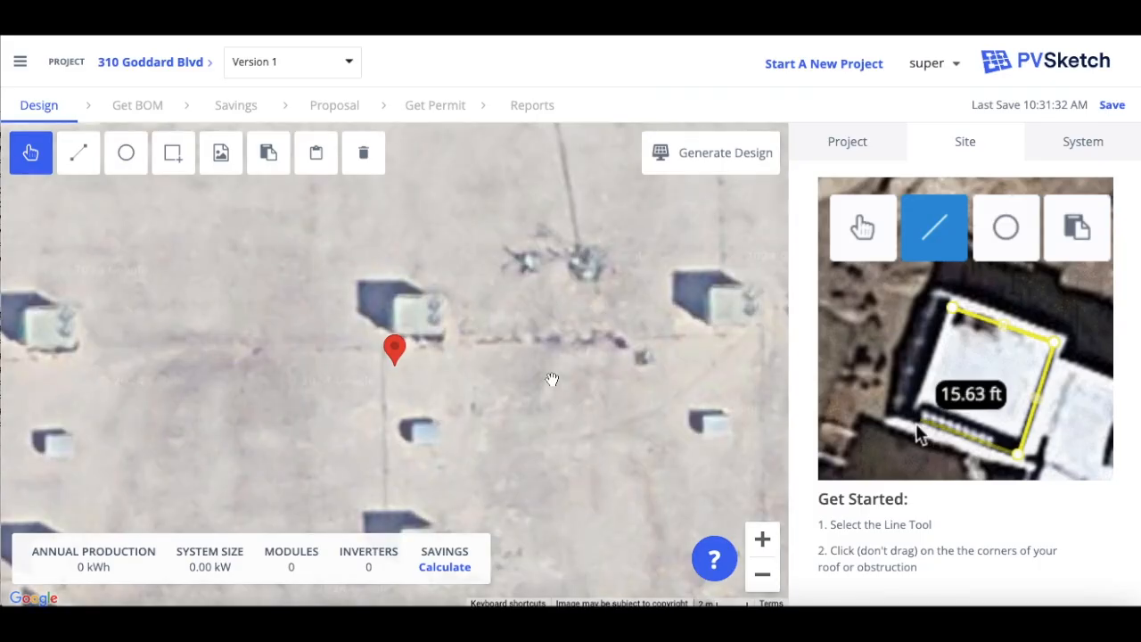
- Review the project details and settings, including the currency, language format and units of measurement
left_click(763, 576)
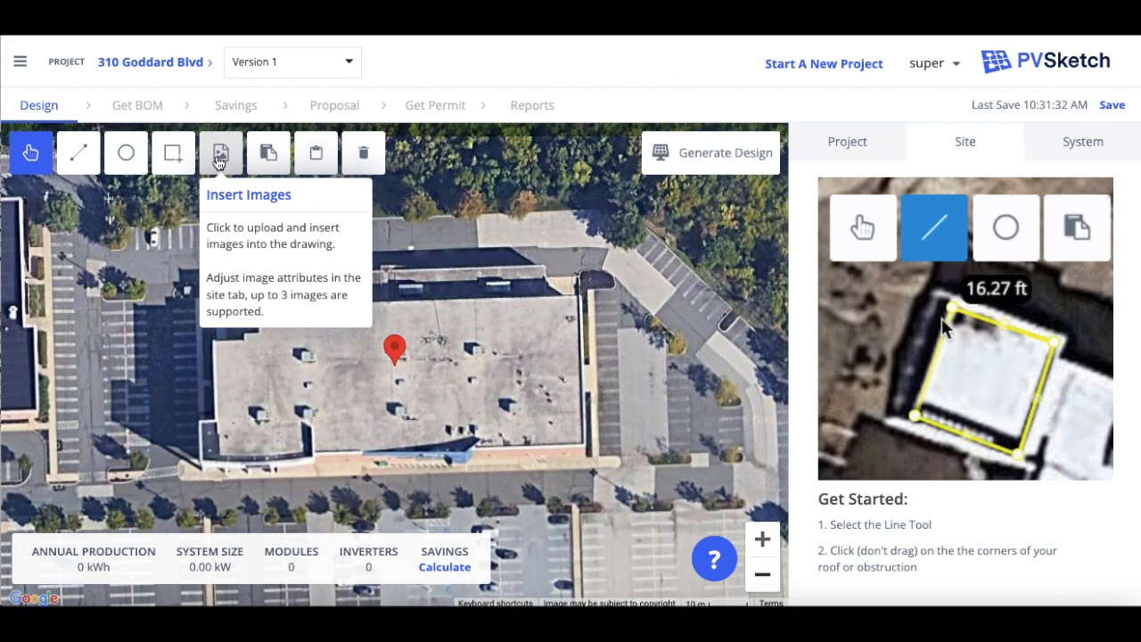
left_click(885, 145)
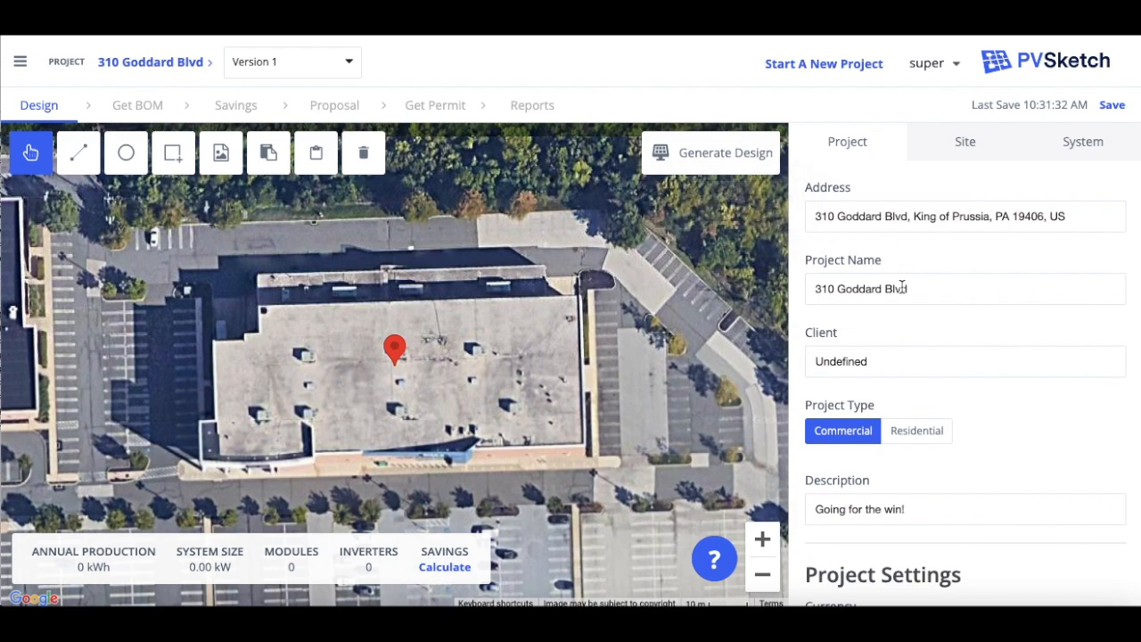
scroll(923, 321, "down", 3)
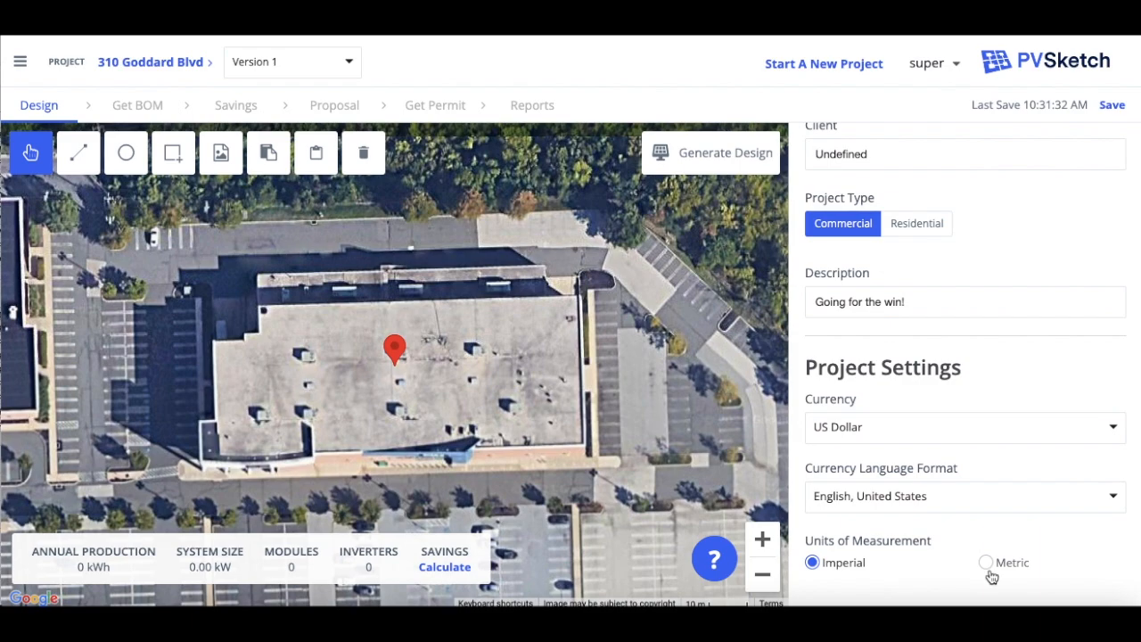
scroll(991, 447, "up", 3)
left_click(966, 143)
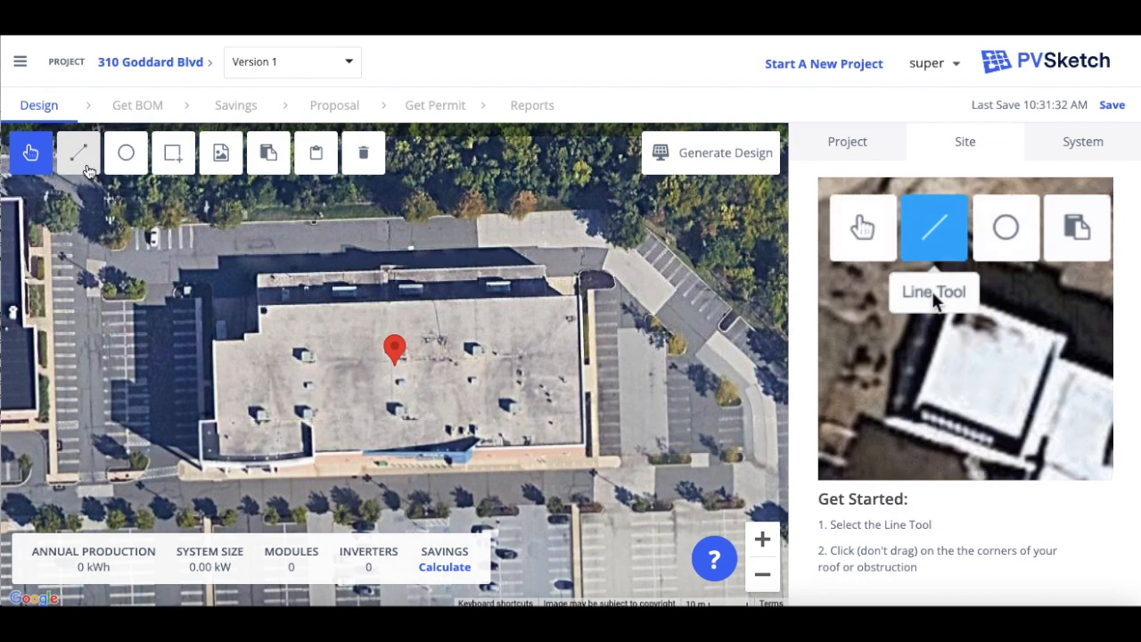
- Trace the building's main roof as a closed outline about 318 by 130 ft, following the notched northwest corner
left_click(78, 152)
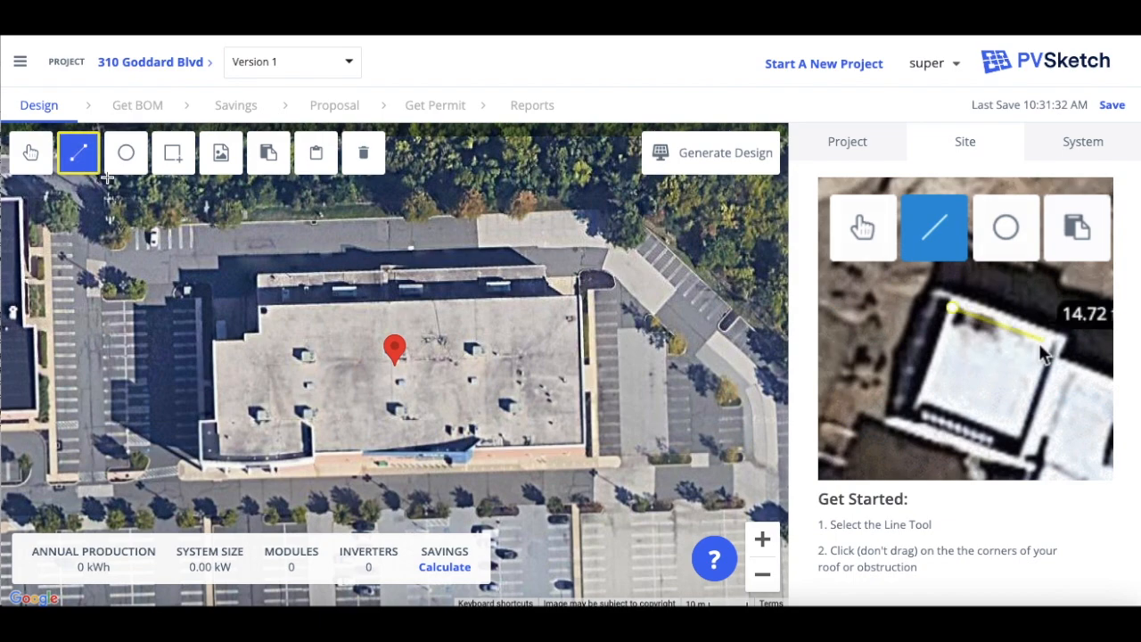
left_click(258, 306)
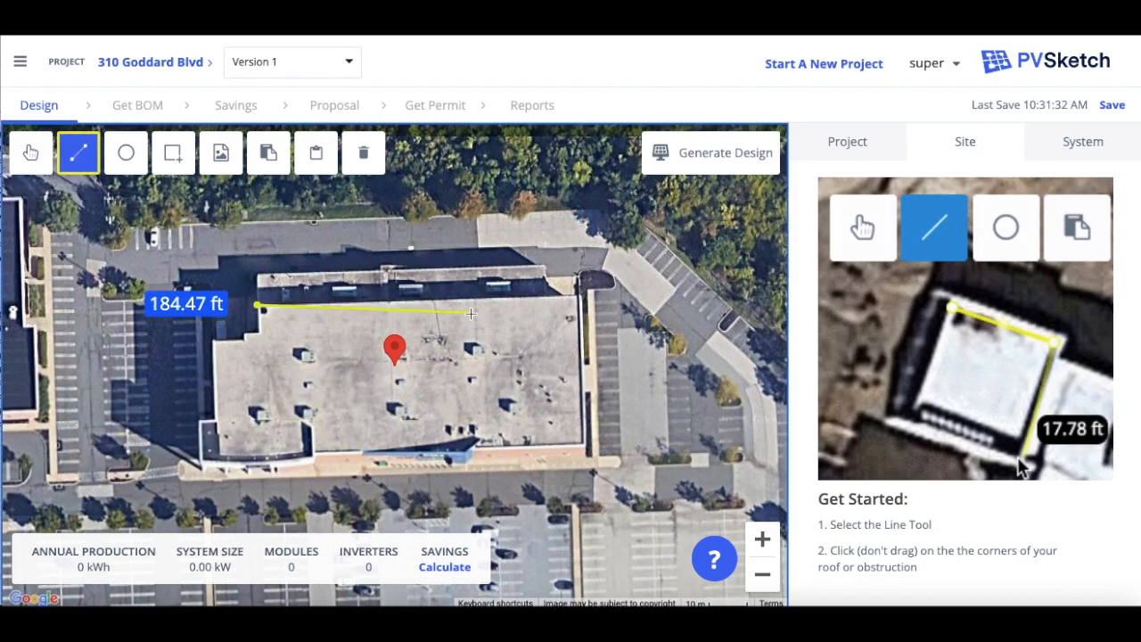
left_click(581, 296)
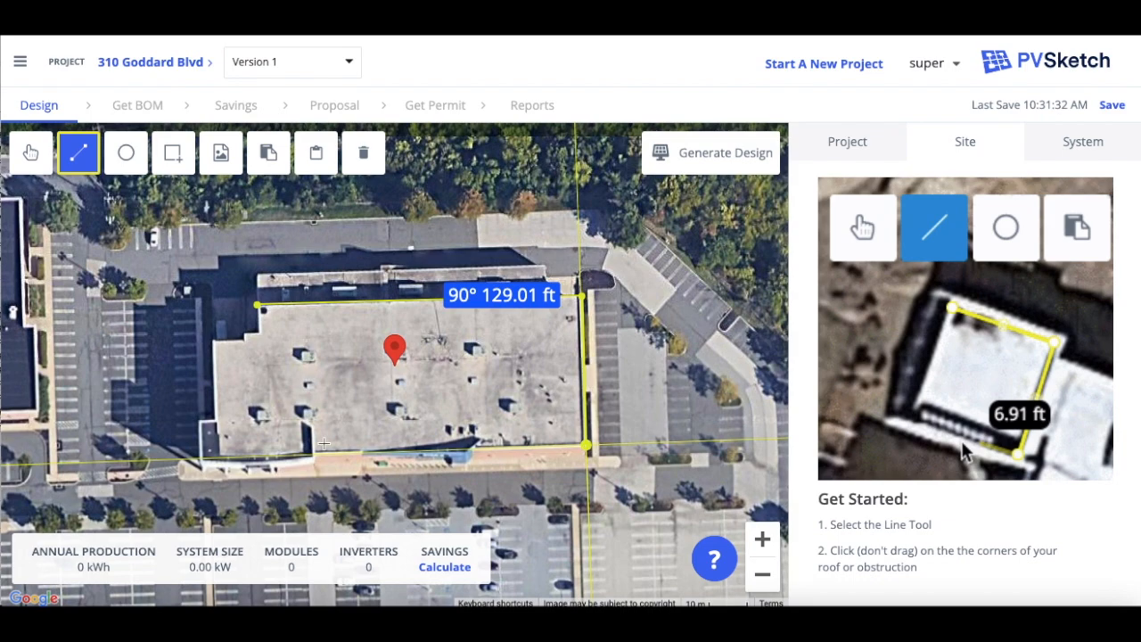
left_click(584, 444)
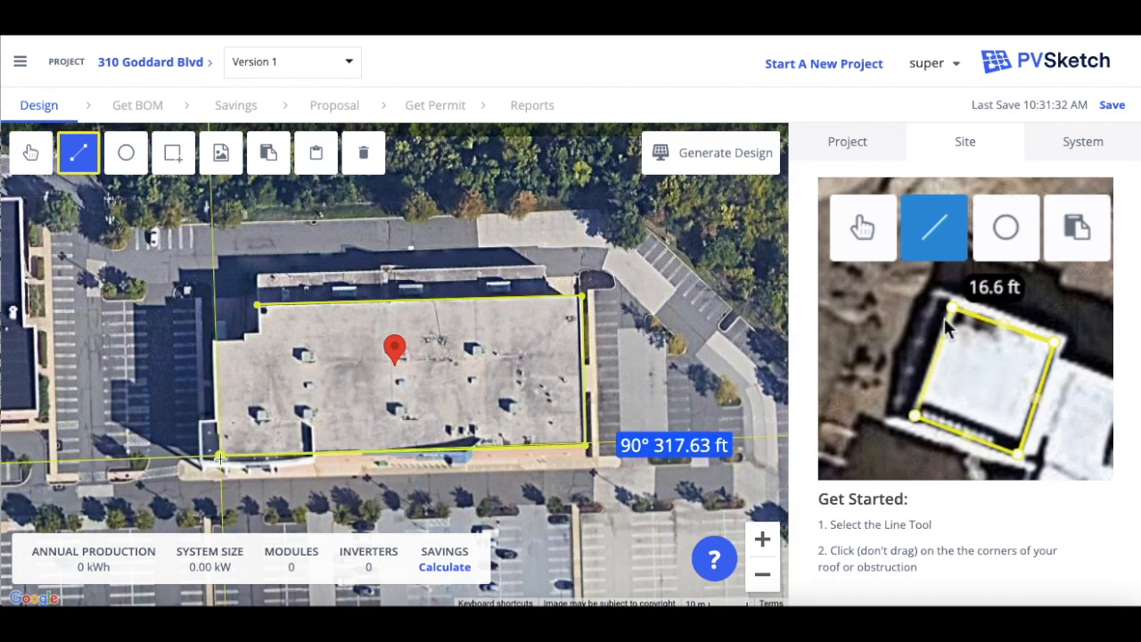
left_click(219, 457)
left_click(219, 348)
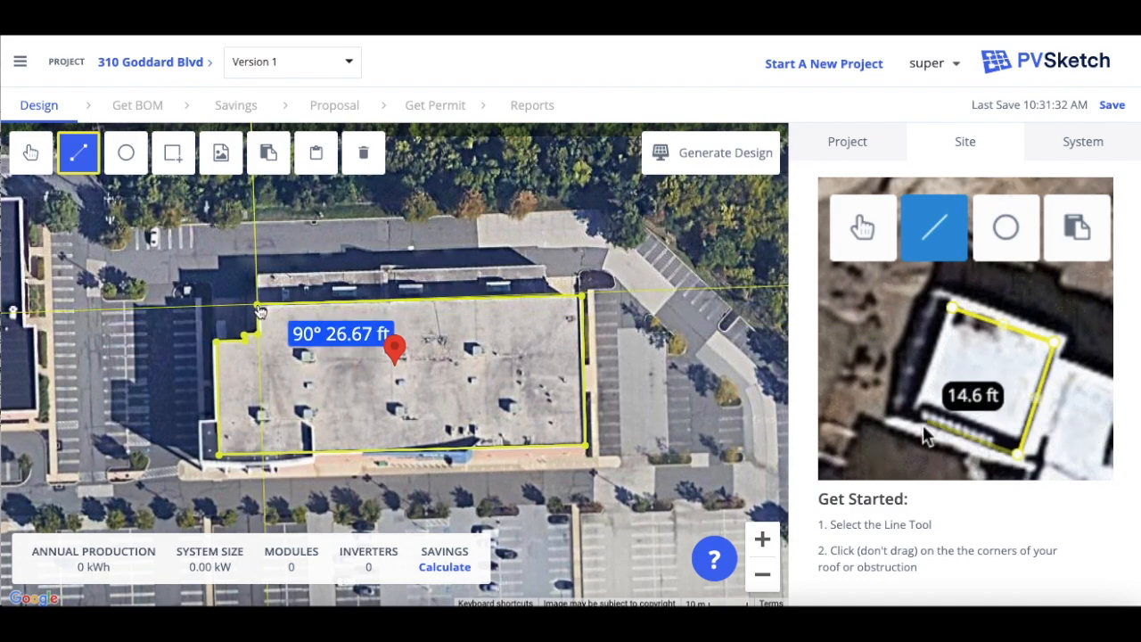
left_click(257, 308)
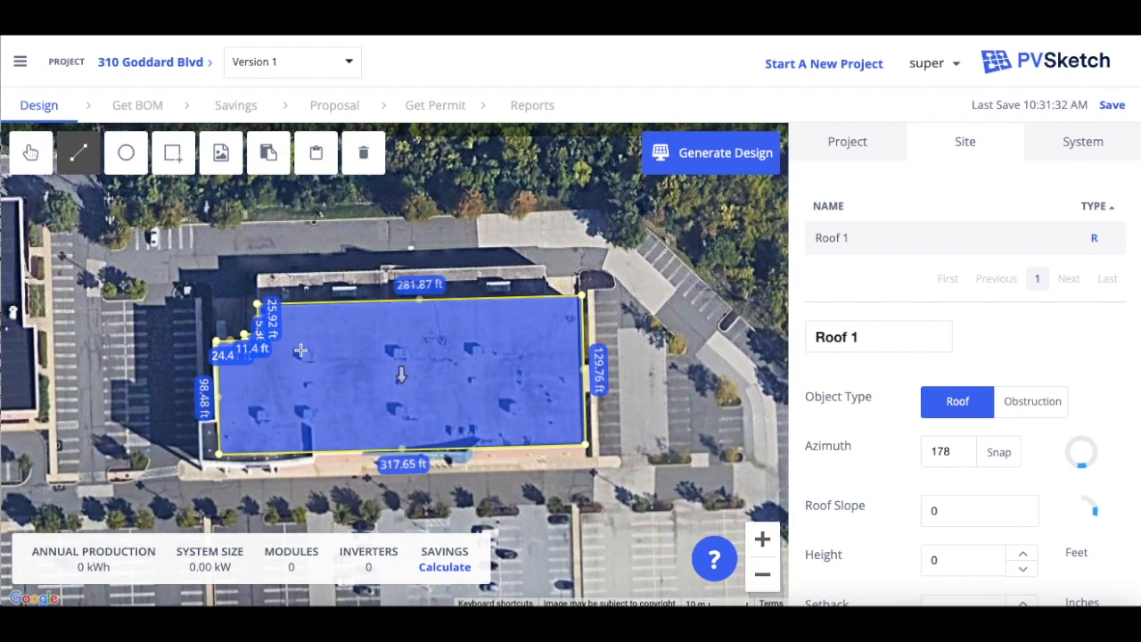
- Outline the rooftop unit closest to the roof's notched corner as a four-sided obstruction about 12 ft wide
scroll(300, 351, "up", 1)
scroll(301, 351, "up", 1)
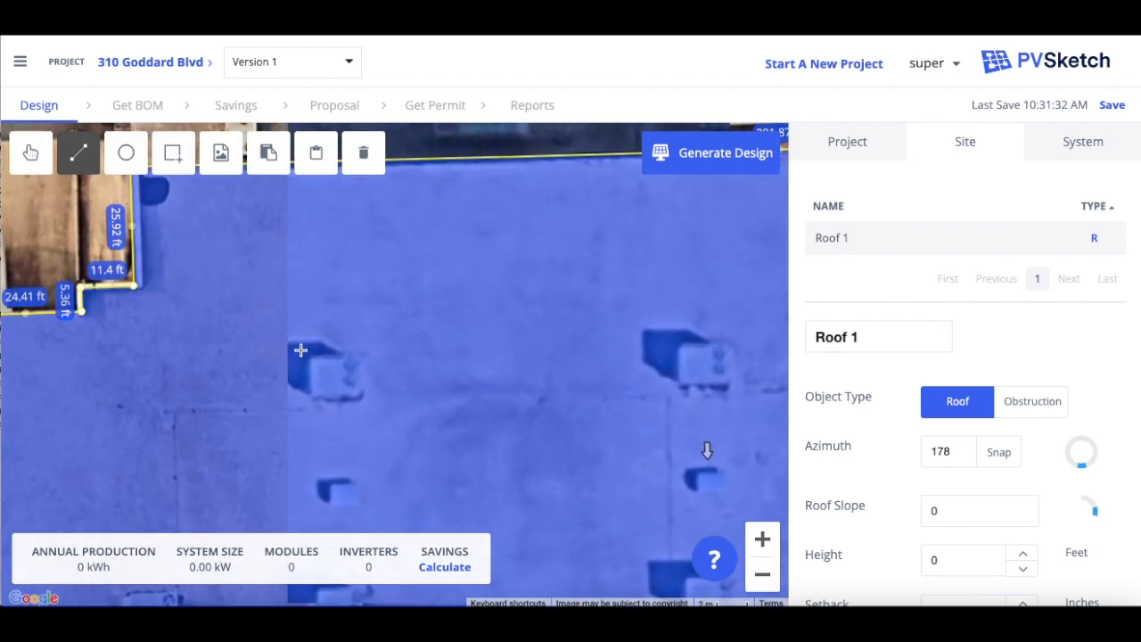
left_click(308, 358)
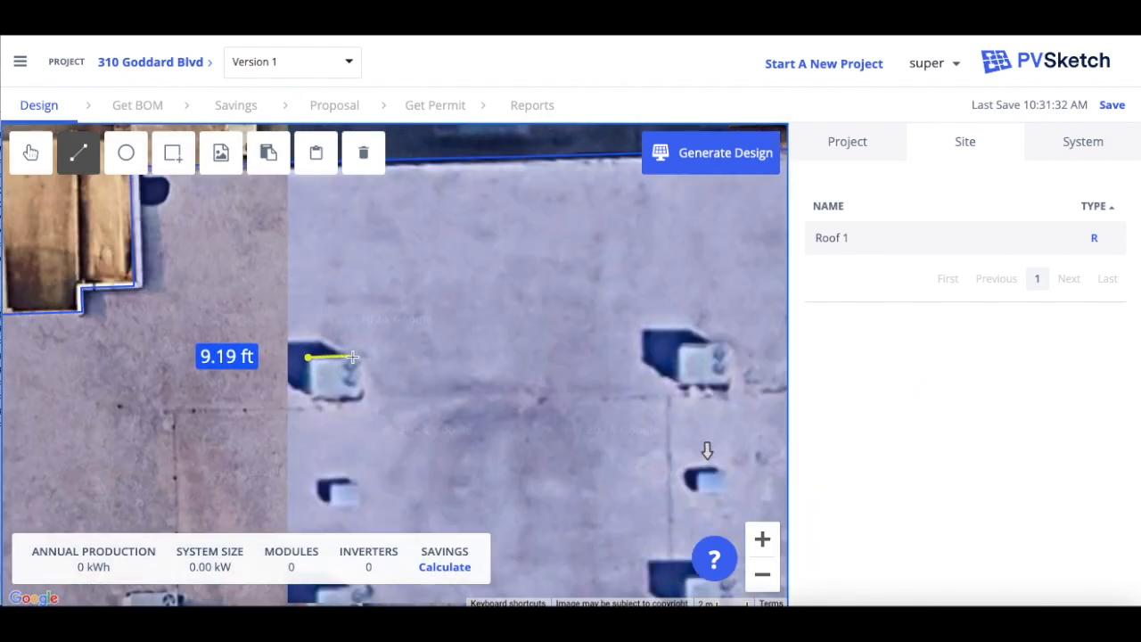
left_click(361, 355)
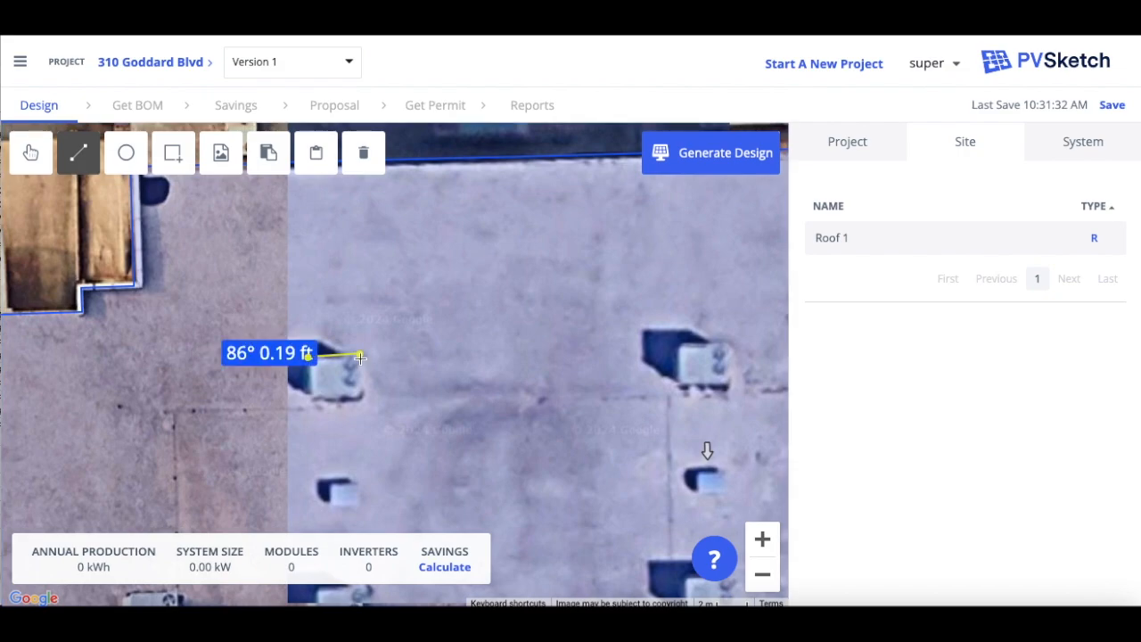
left_click(362, 402)
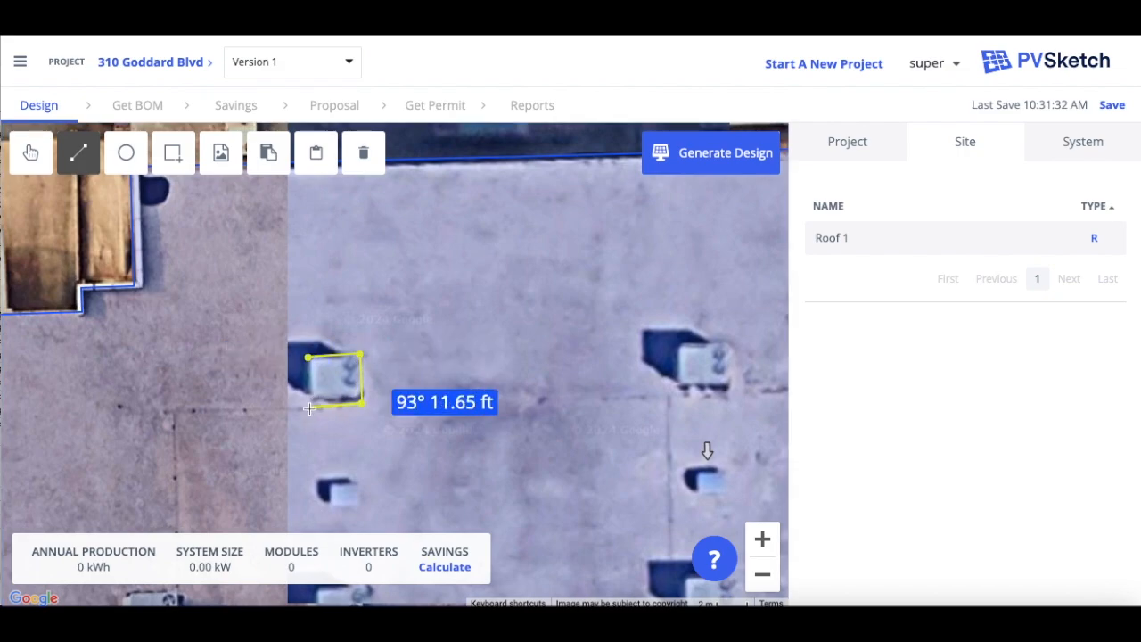
left_click(308, 407)
left_click(308, 358)
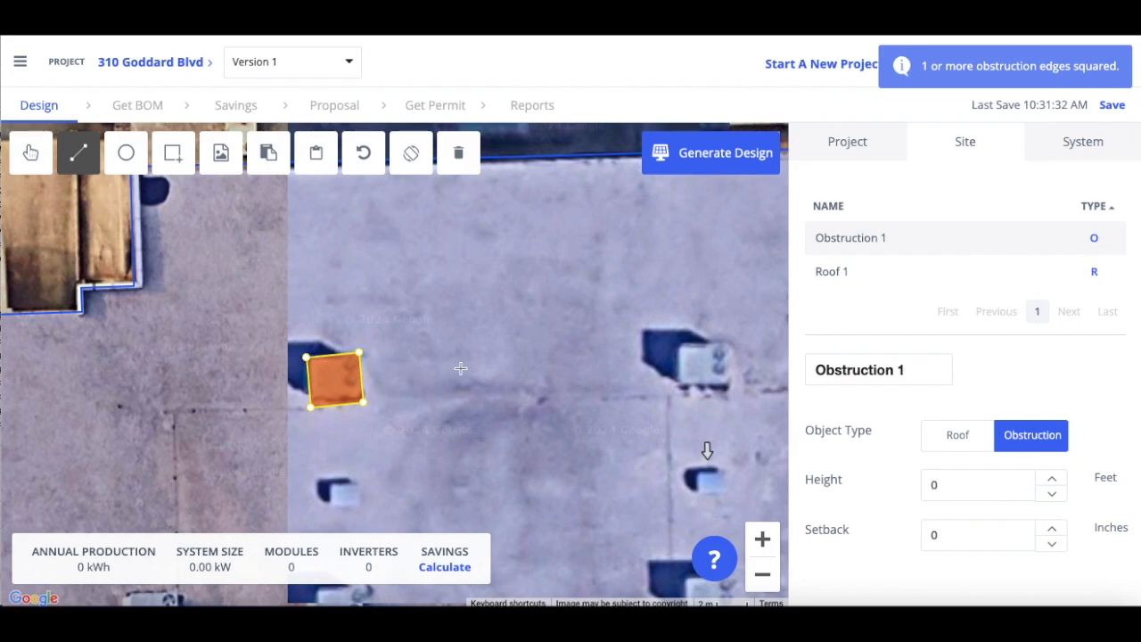
- Draw a circular obstruction over the parking-lot tree southeast of the building
left_click(764, 577)
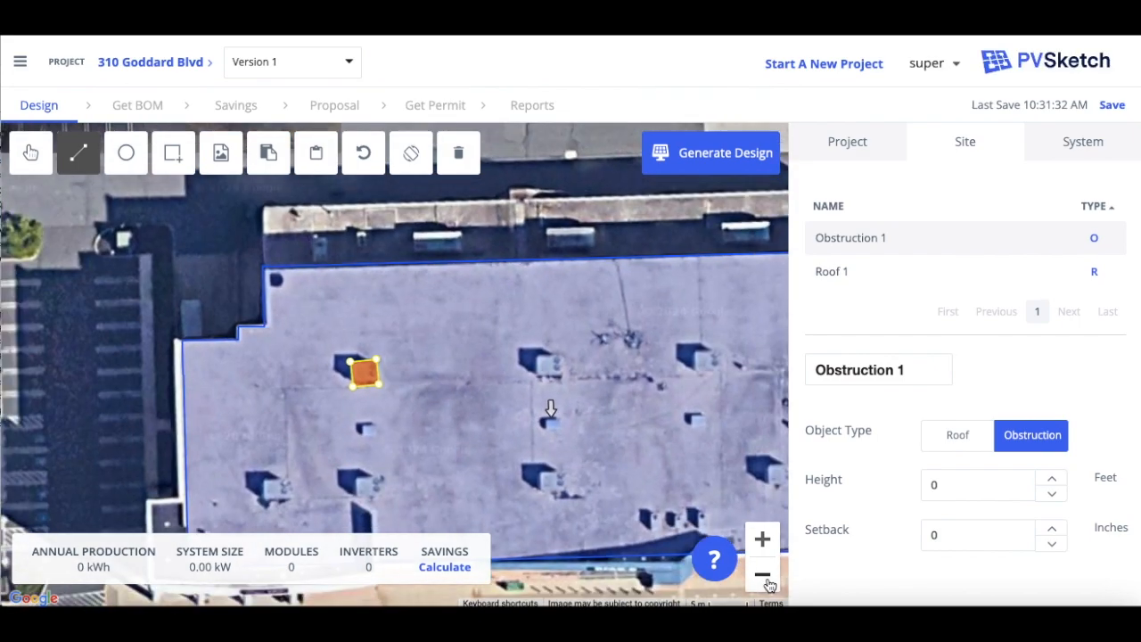
left_click(763, 576)
left_click(33, 156)
left_click_drag(505, 514, 413, 470)
double_click(410, 448)
left_click(122, 155)
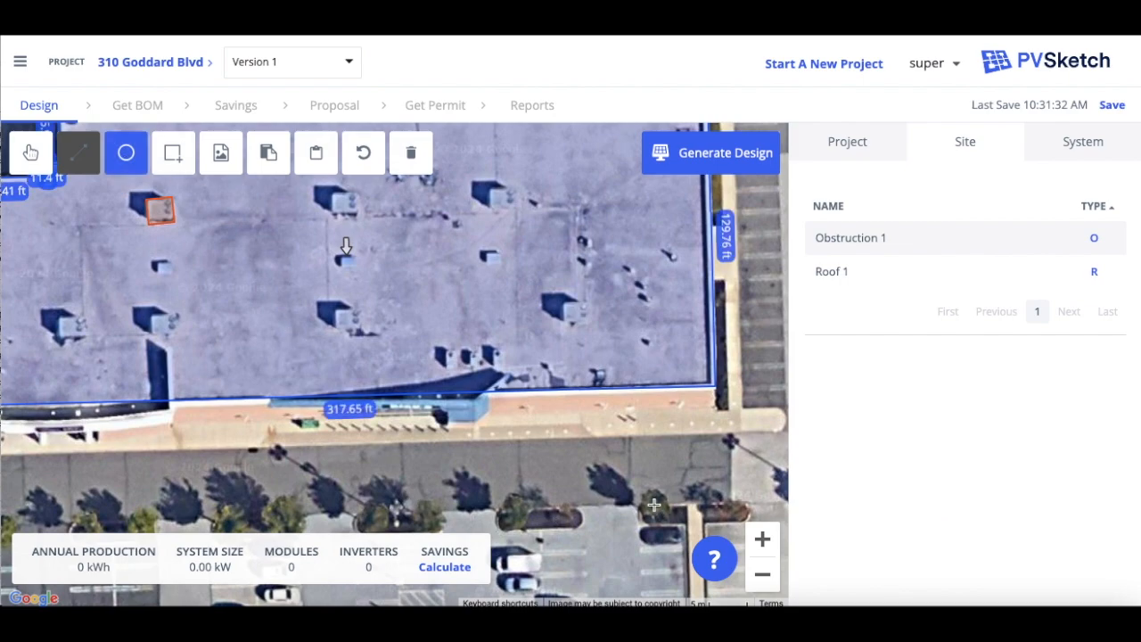
left_click_drag(654, 504, 640, 492)
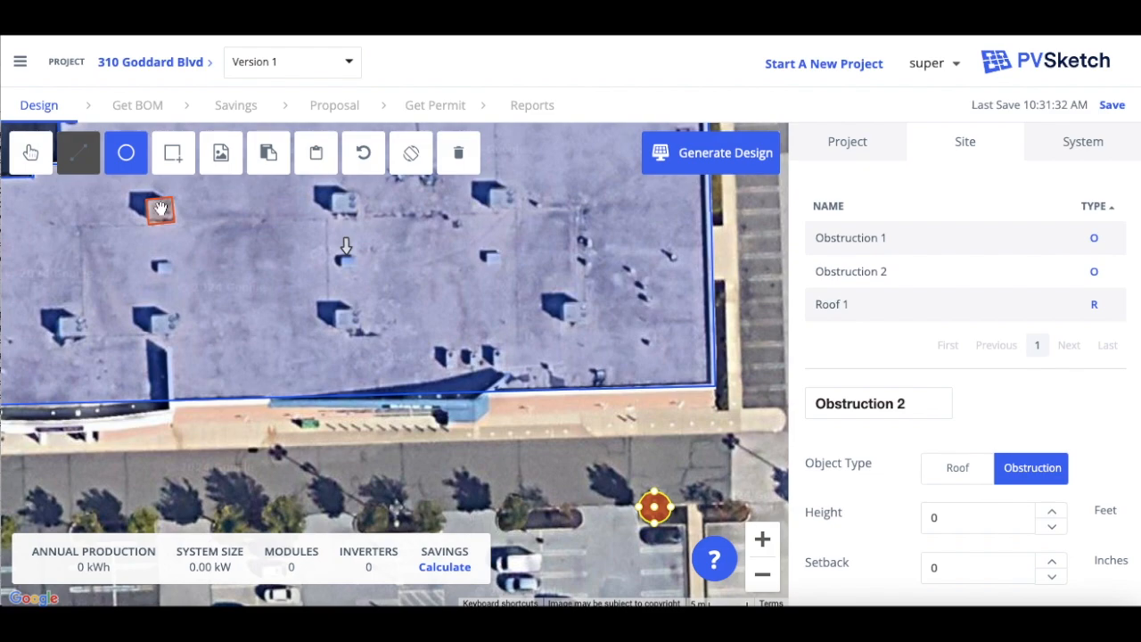
key("Escape")
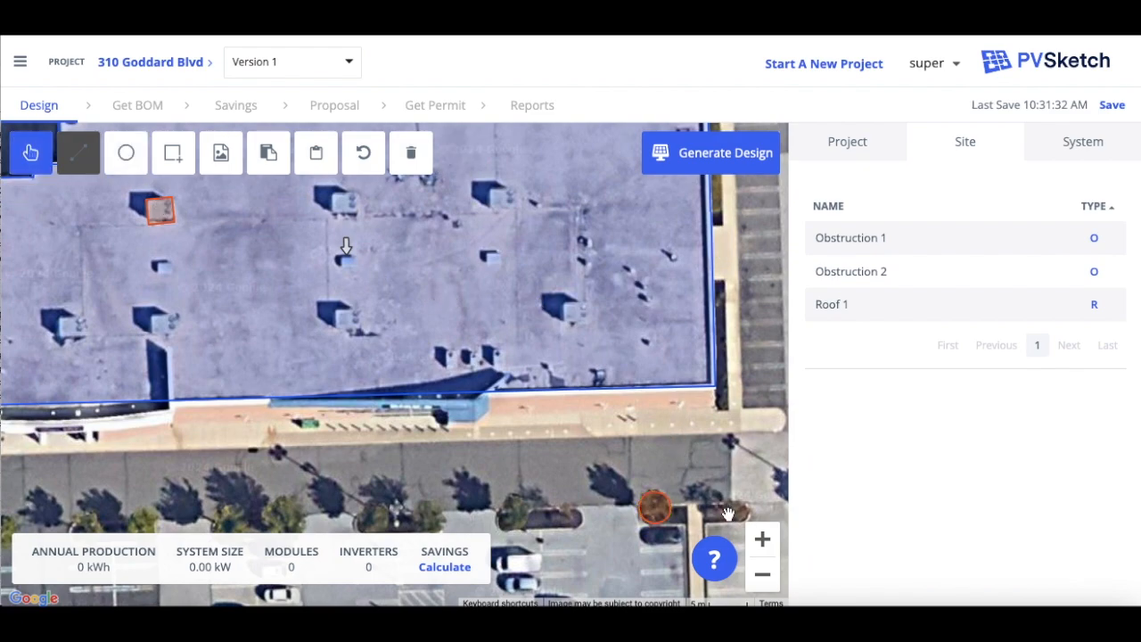
- Set Roof 1 to a height of 20 feet, a setback of 48 inches and a parapet height of 24 inches
left_click(933, 310)
scroll(987, 493, "down", 3)
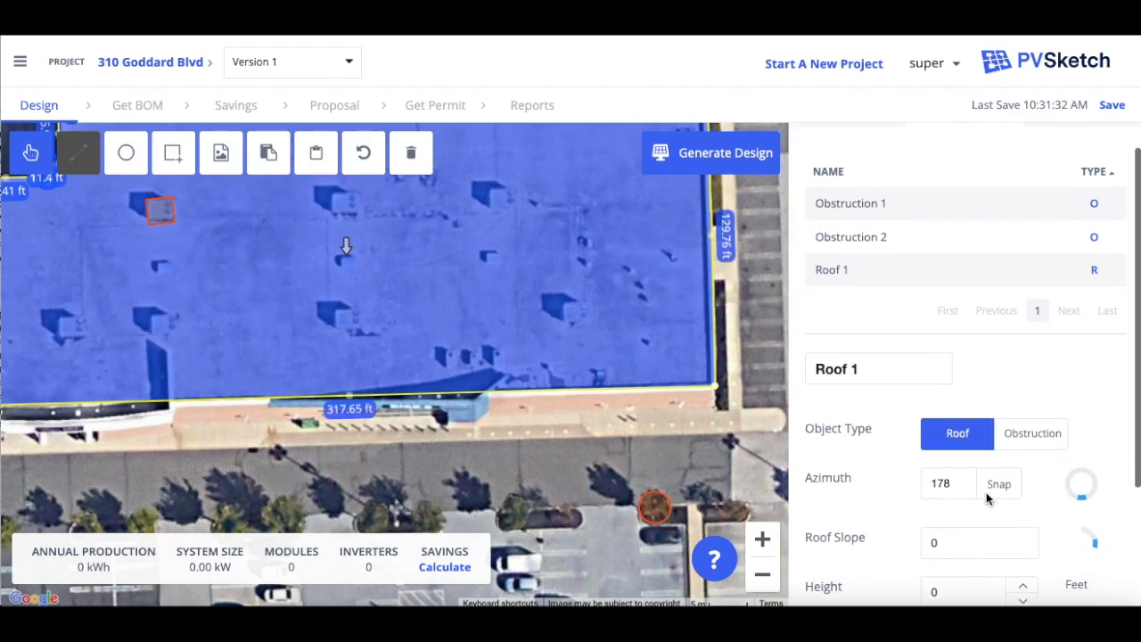
scroll(987, 493, "down", 2)
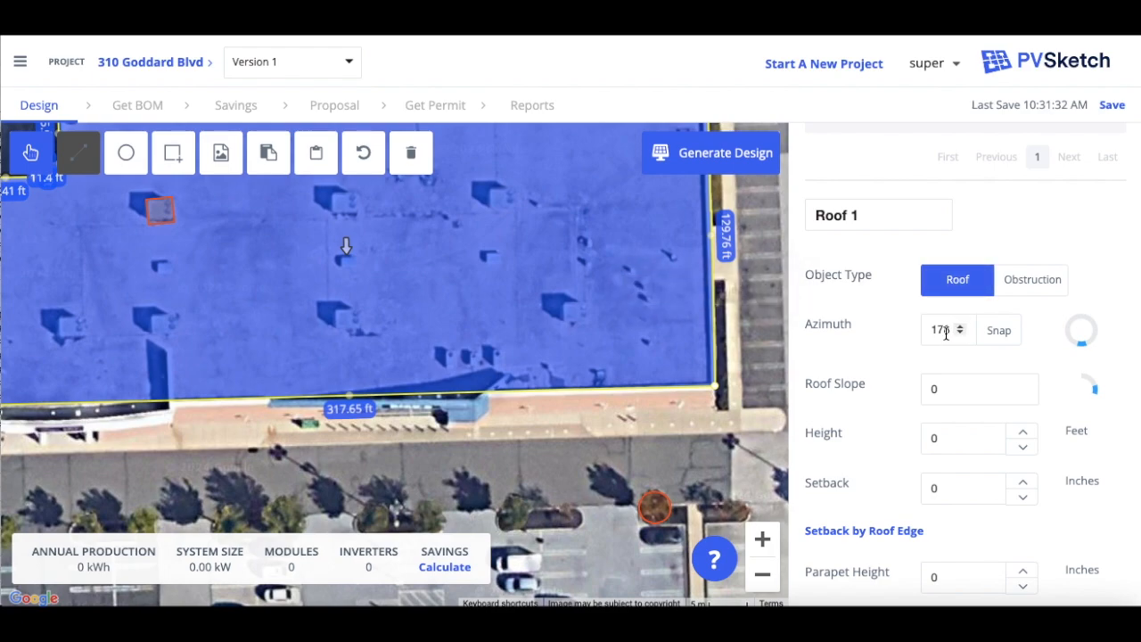
double_click(952, 437)
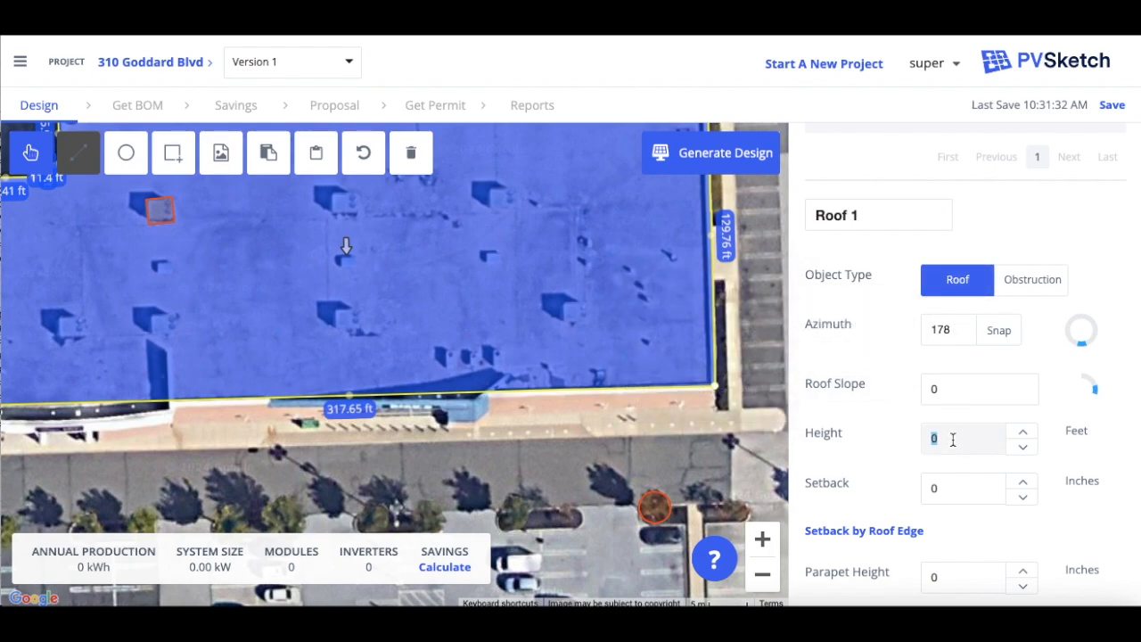
double_click(943, 489)
type("48")
scroll(963, 542, "down", 1)
double_click(961, 559)
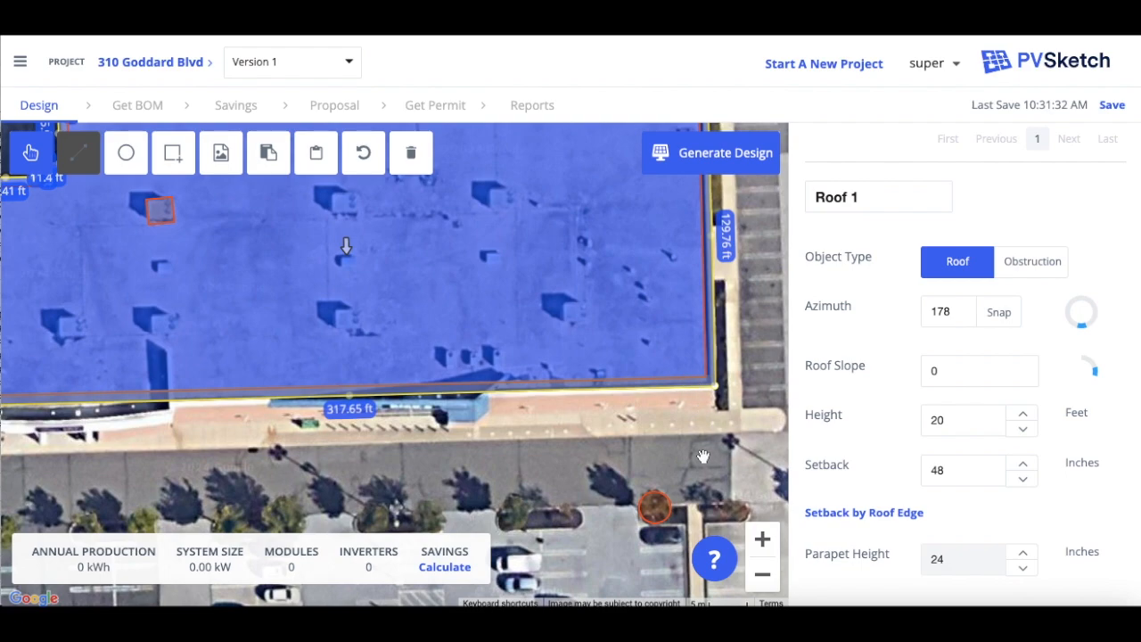
- Set the height of the rooftop-unit obstruction (Obstruction 1) to 2 feet
left_click_drag(681, 464, 776, 512)
left_click(269, 257)
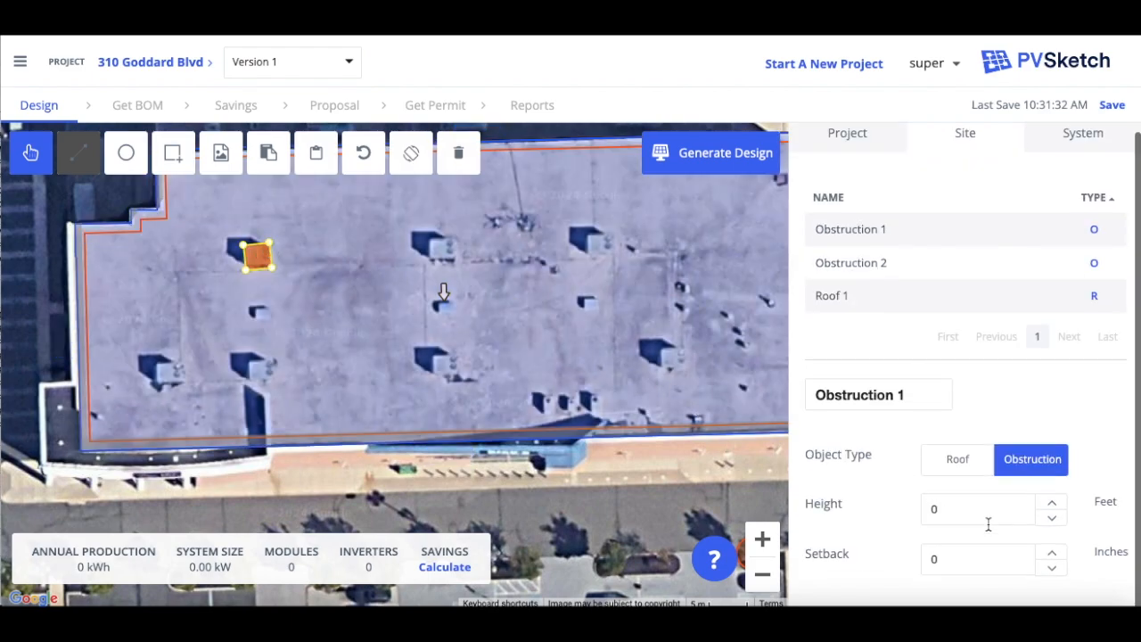
double_click(981, 508)
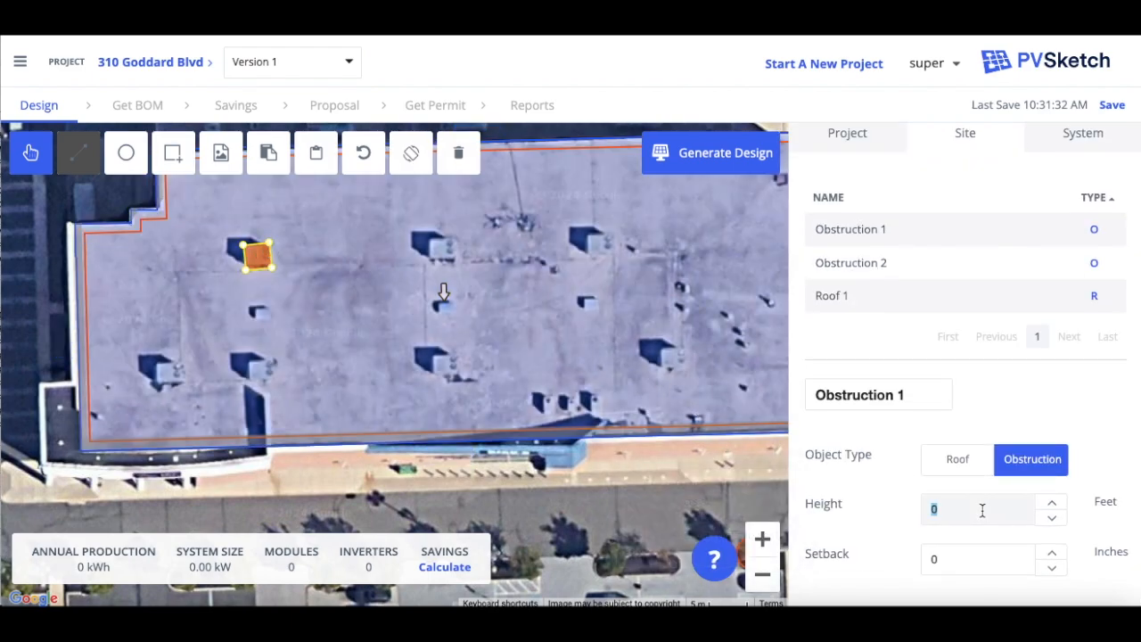
type("2")
key("Return")
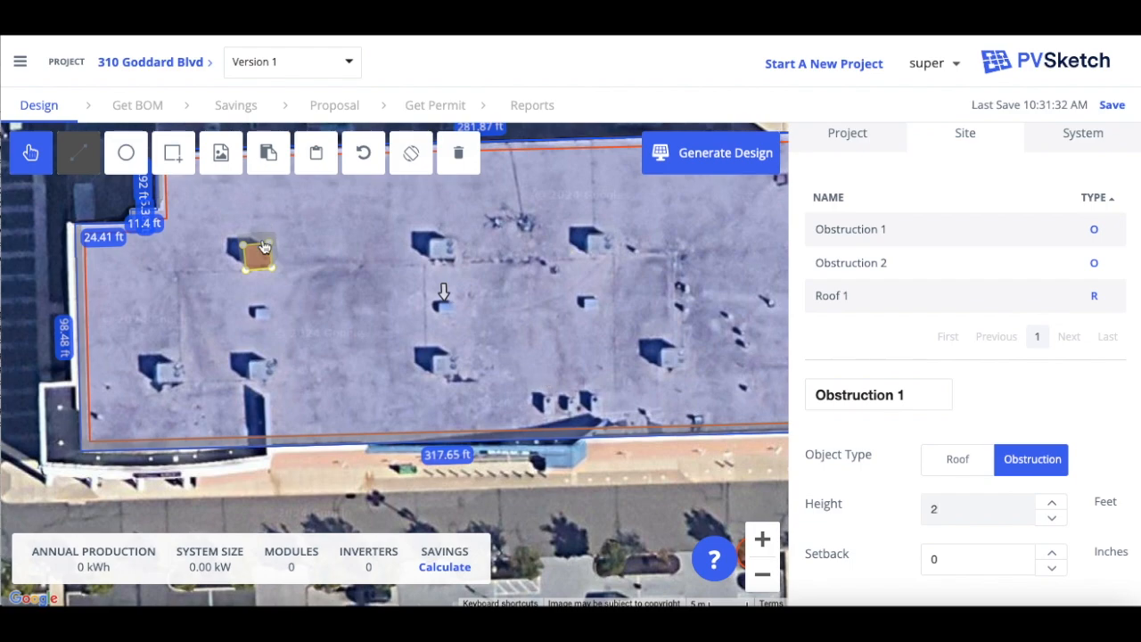
- Set the height of the circular tree obstruction (Obstruction 2) to 10 feet
left_click_drag(656, 513, 434, 406)
left_click(535, 454)
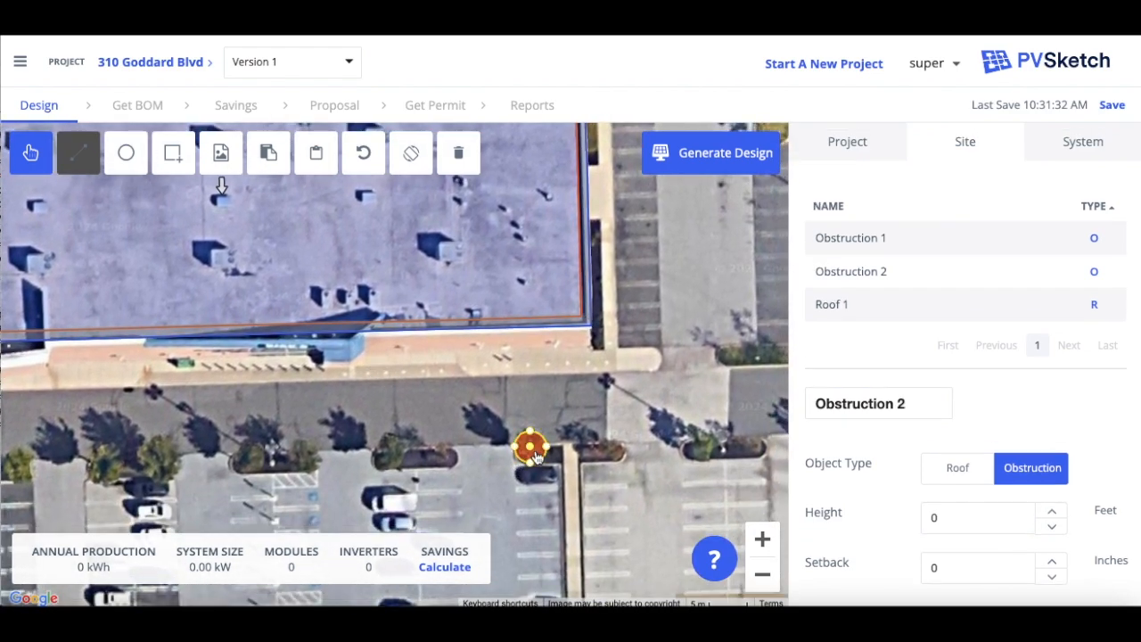
left_click(979, 521)
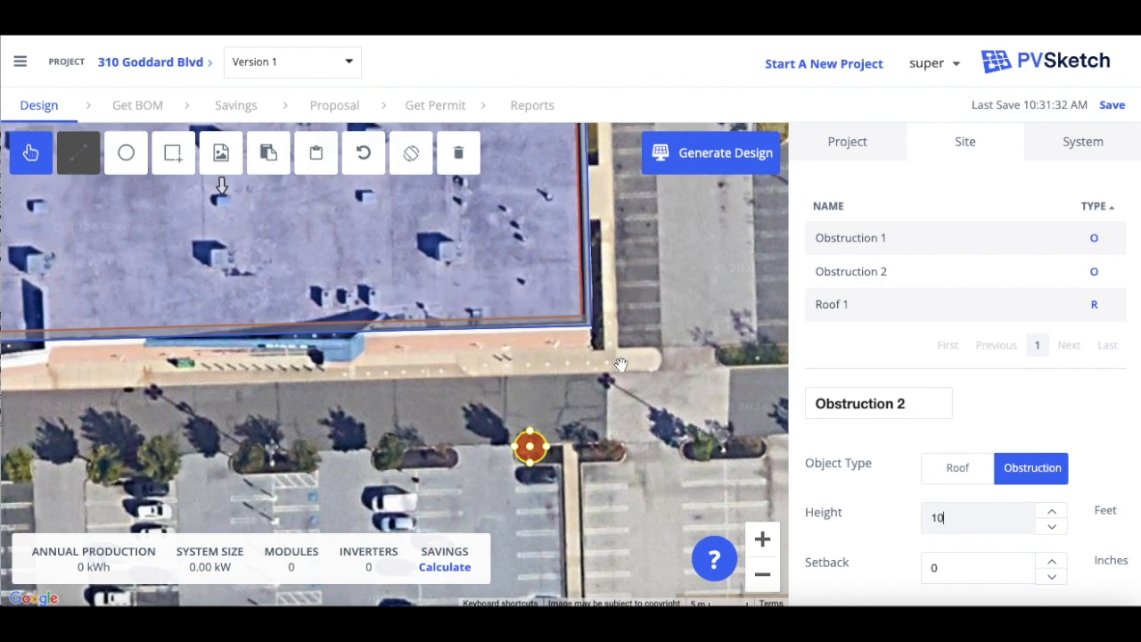
- Copy the rooftop-unit obstruction (Obstruction 1) to the clipboard
left_click(763, 574)
left_click_drag(573, 435, 659, 497)
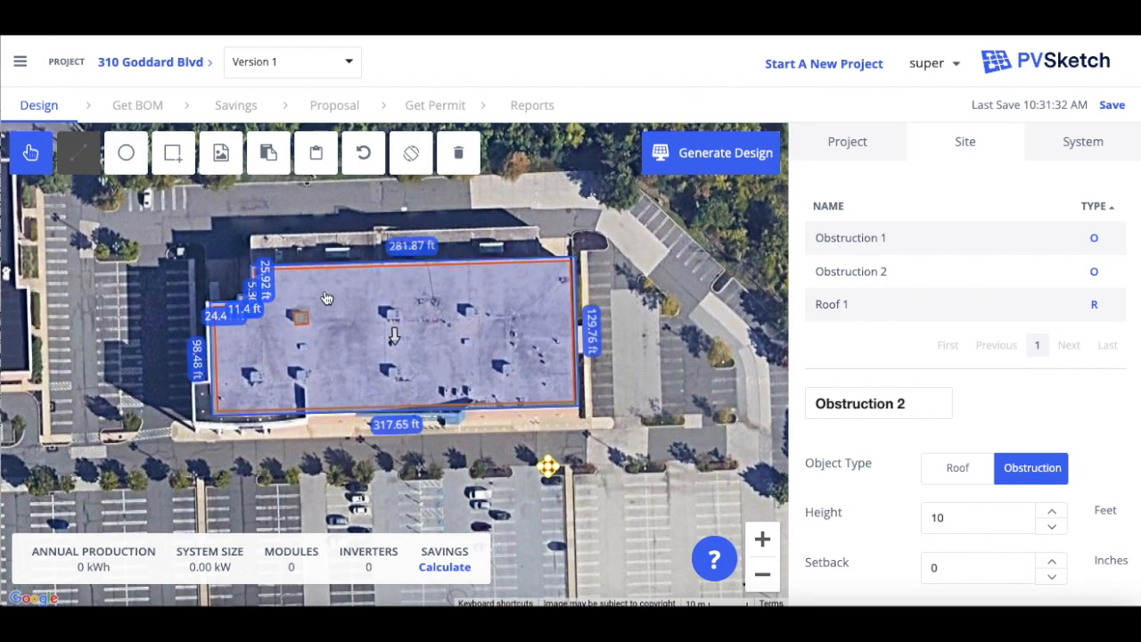
left_click(301, 321)
scroll(302, 326, "up", 3)
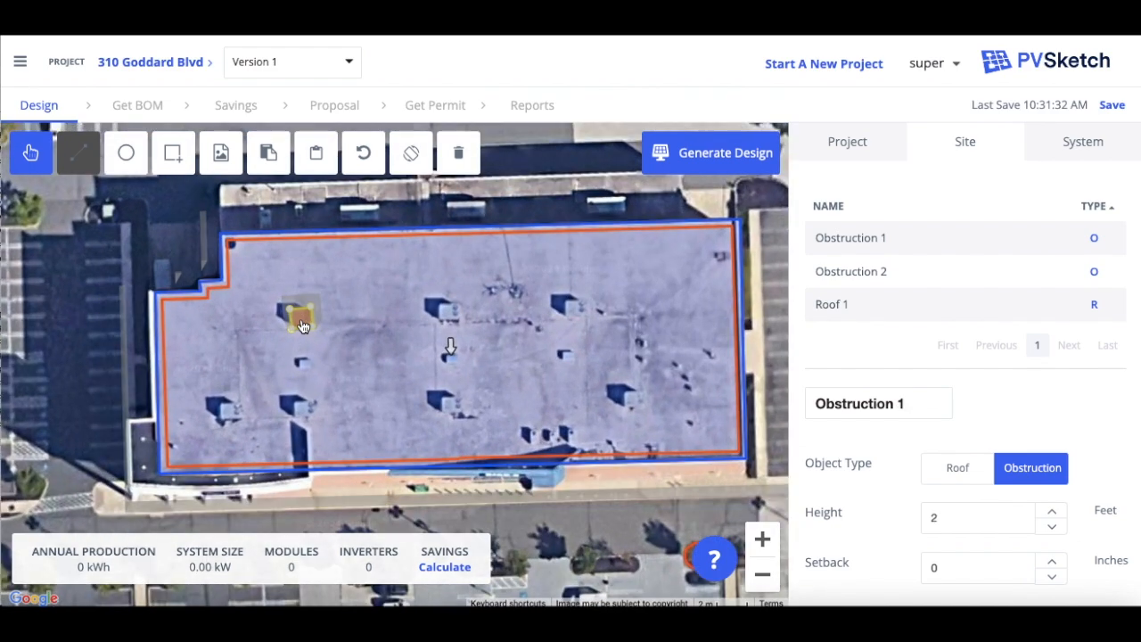
left_click(272, 152)
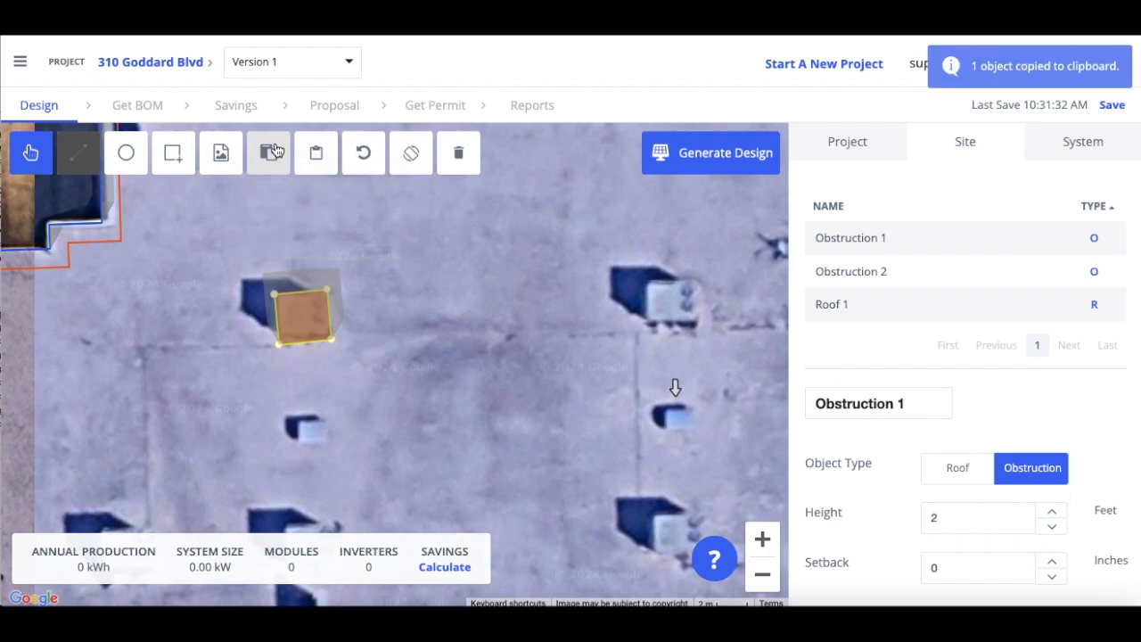
- Paste copies of the rooftop-unit obstruction over the two matching units in the adjacent column of the roof
left_click(324, 157)
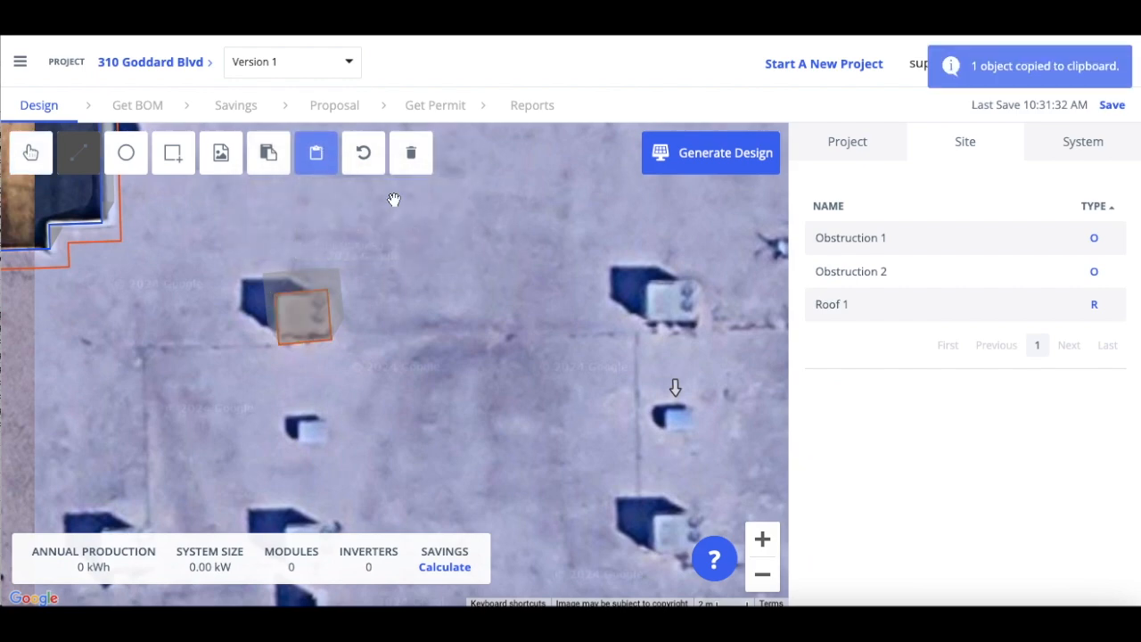
left_click(646, 280)
left_click(651, 511)
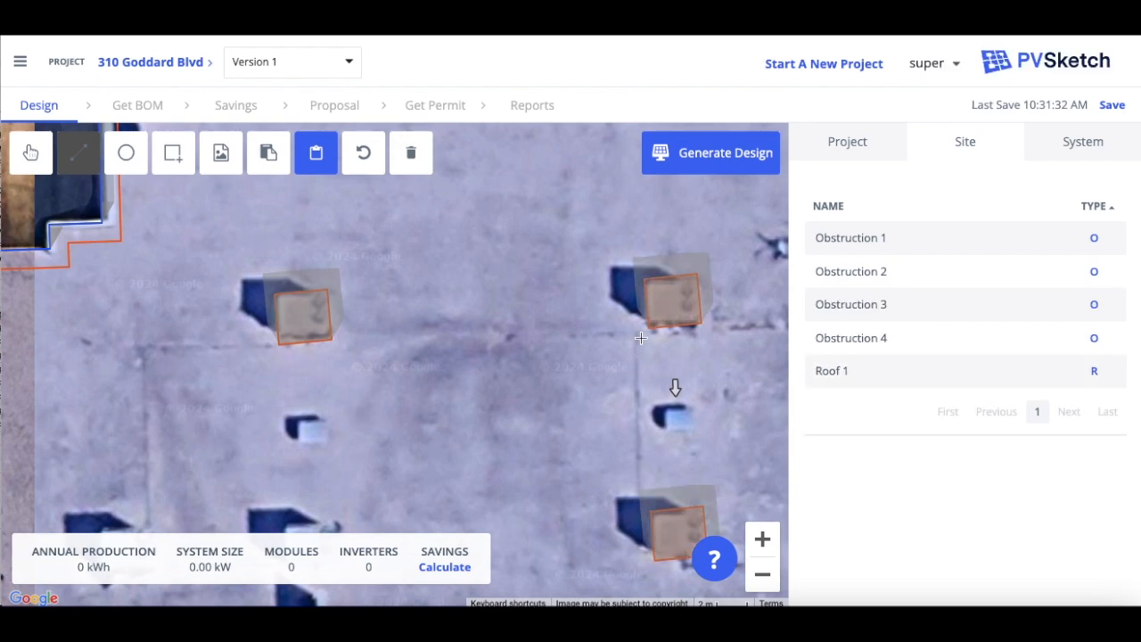
key("Escape")
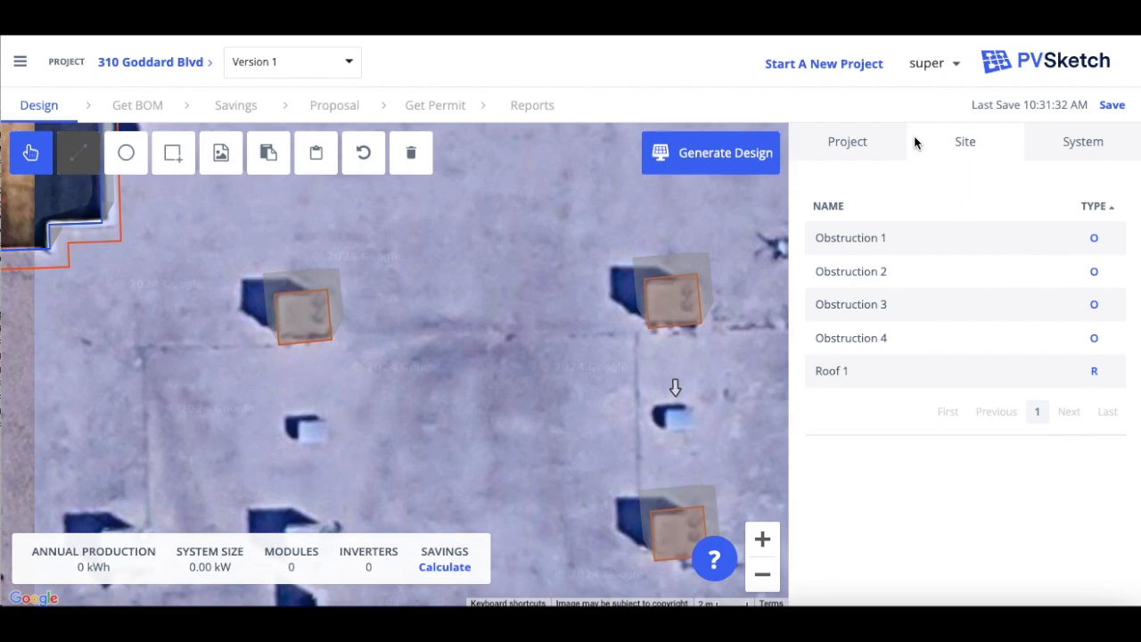
- Open the system component settings with the whole roof in view and expand the mounting system's advanced options
left_click(1099, 144)
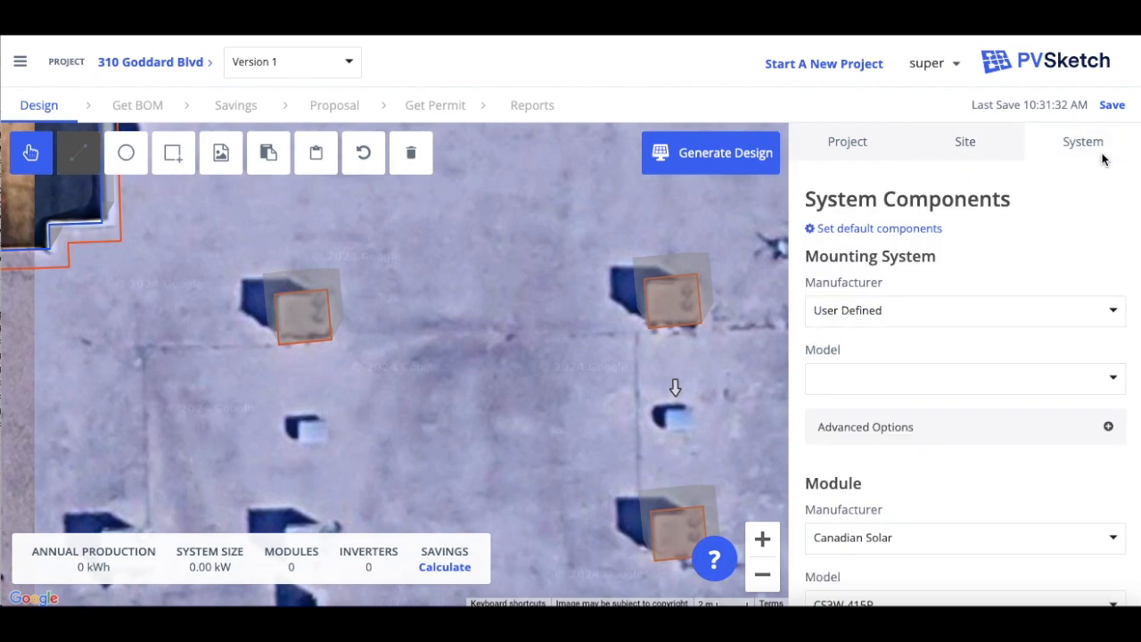
left_click(764, 577)
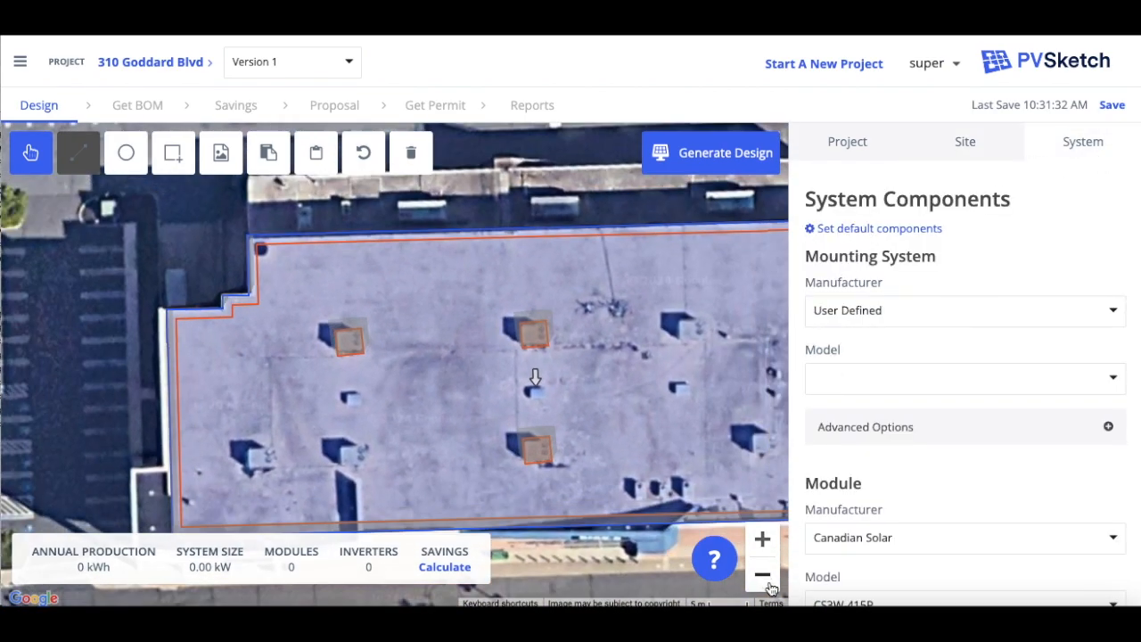
left_click(769, 583)
left_click_drag(685, 499, 631, 476)
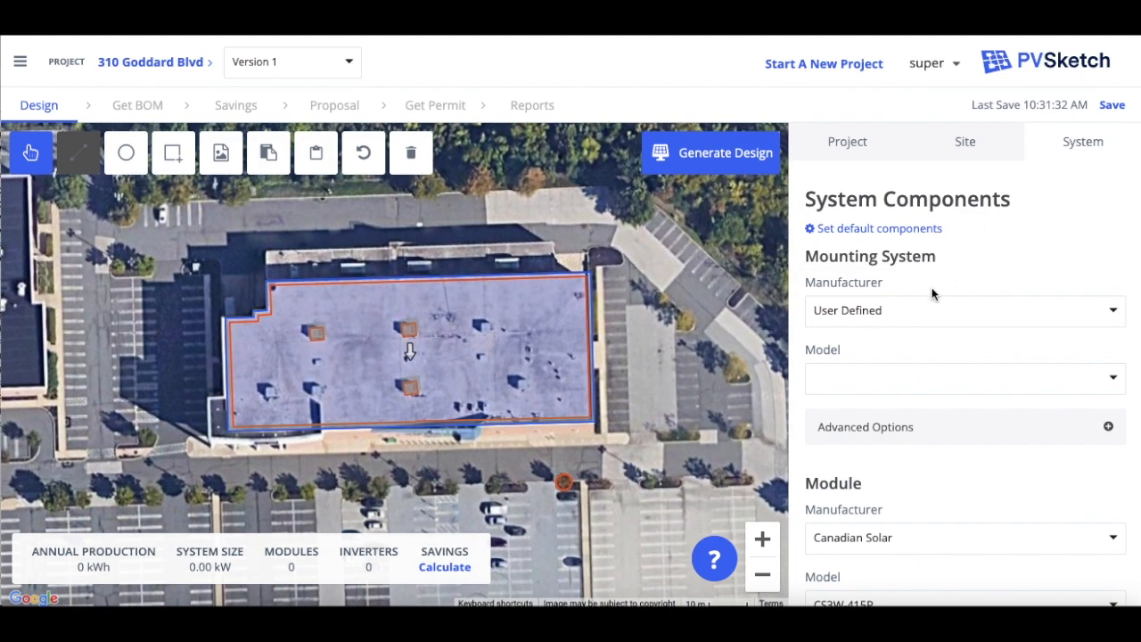
scroll(943, 268, "down", 2)
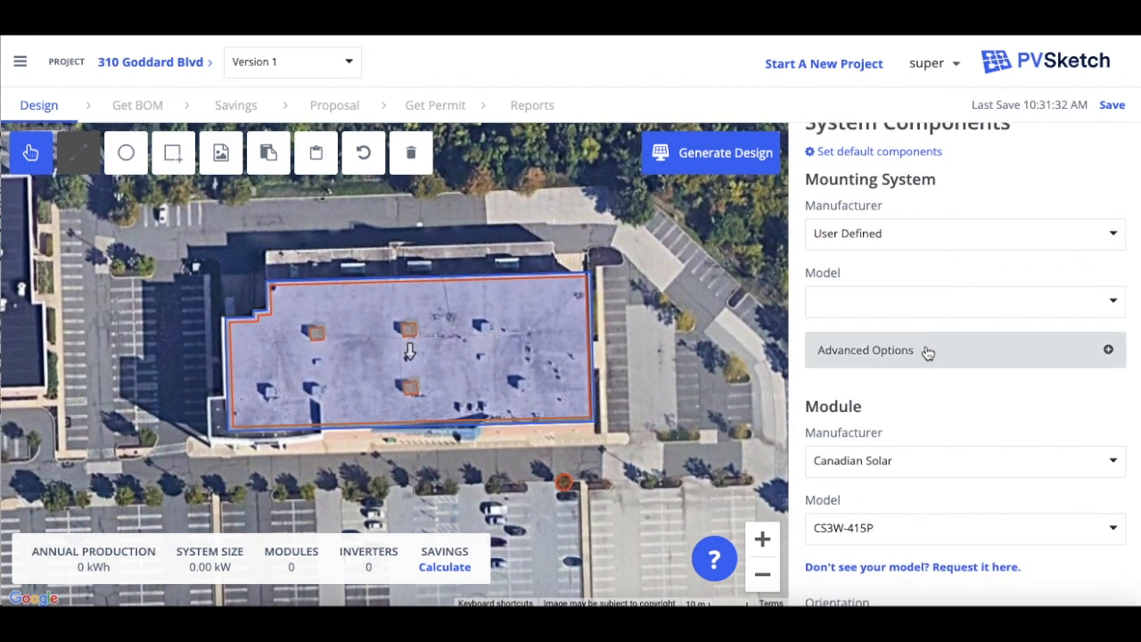
left_click(927, 352)
scroll(927, 352, "down", 3)
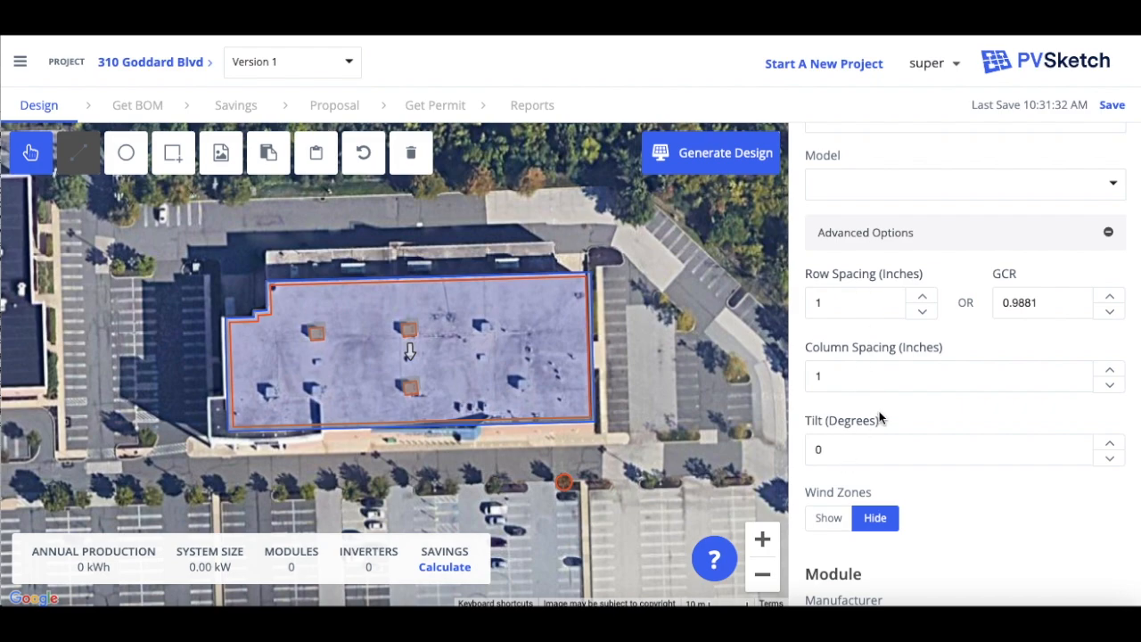
- Set the mounting system to manufacturer Ecolibrium Solar and model EcoFoot 5D
scroll(879, 411, "up", 3)
left_click(981, 212)
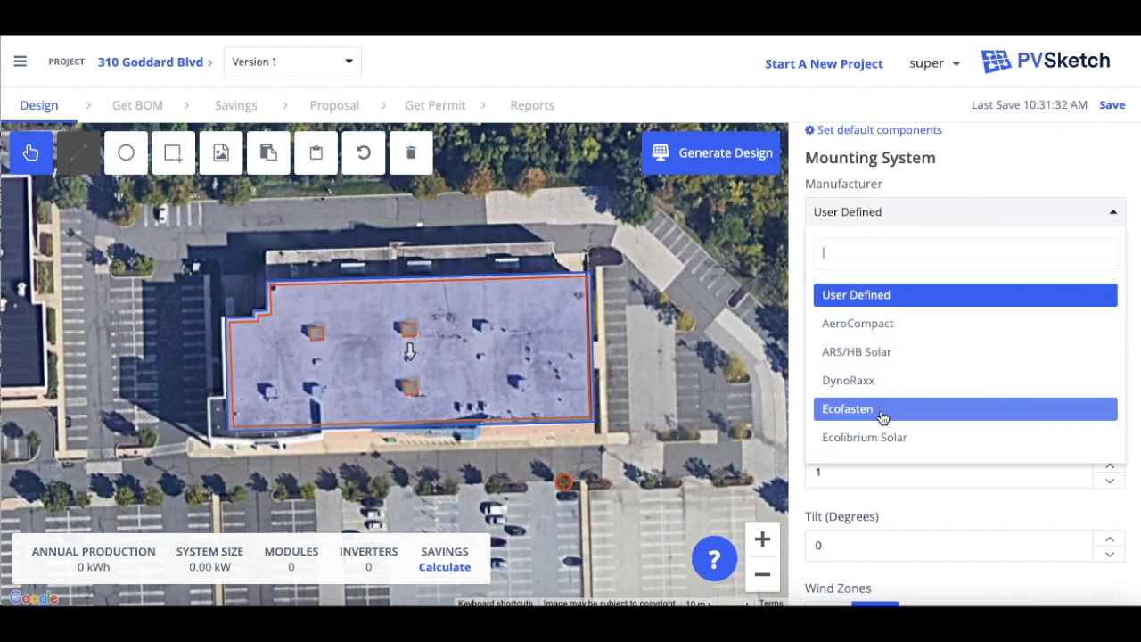
scroll(882, 419, "down", 5)
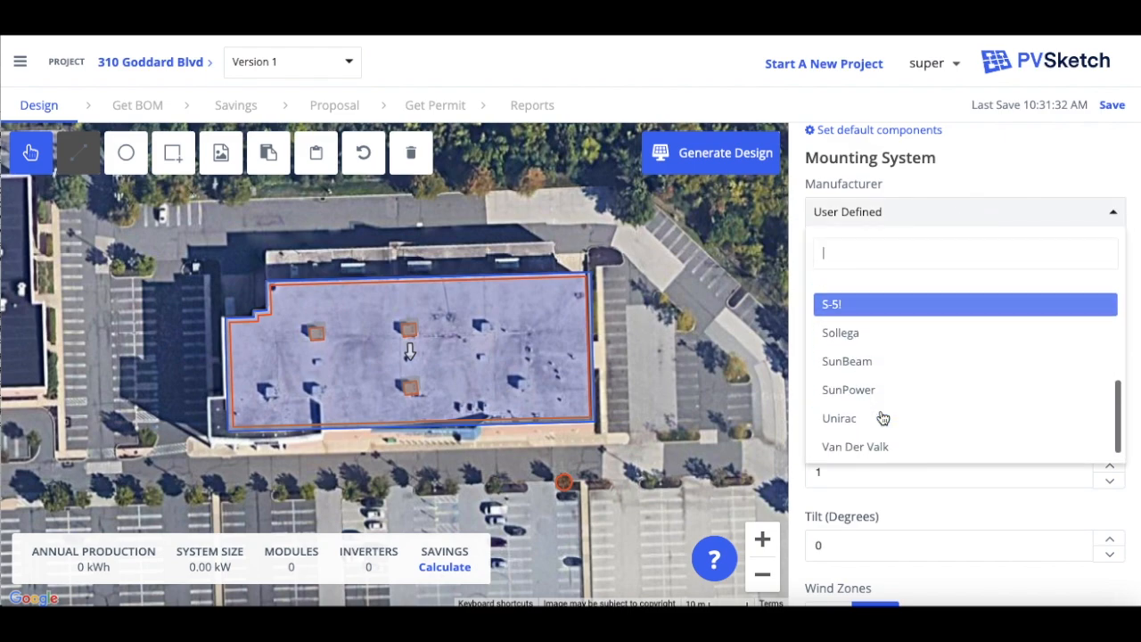
scroll(877, 384, "up", 3)
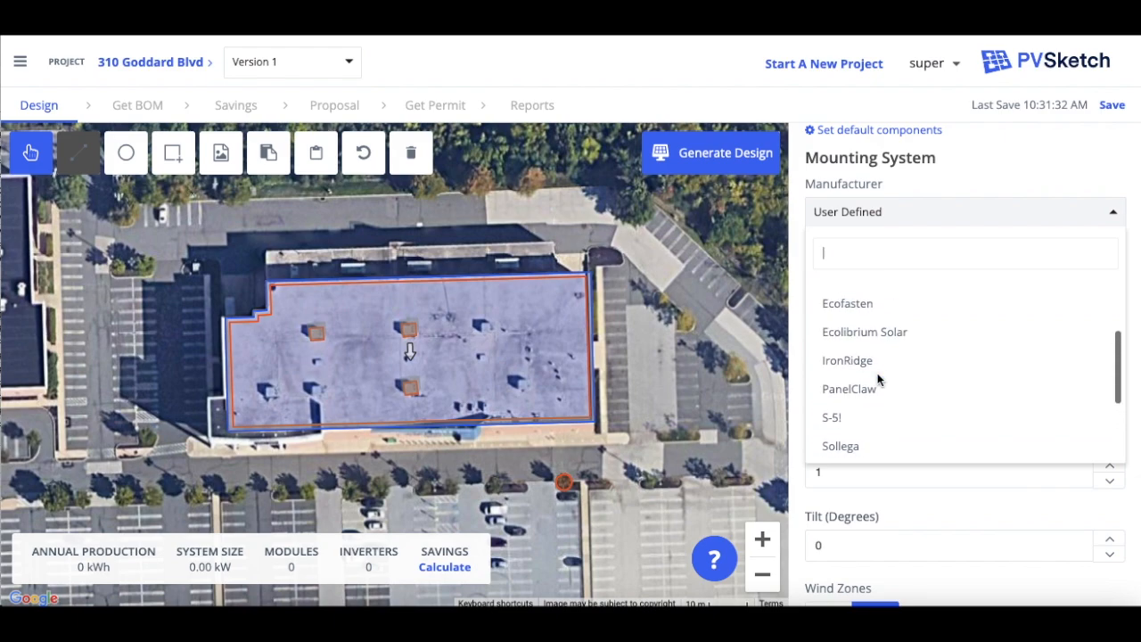
left_click(877, 351)
scroll(882, 453, "down", 1)
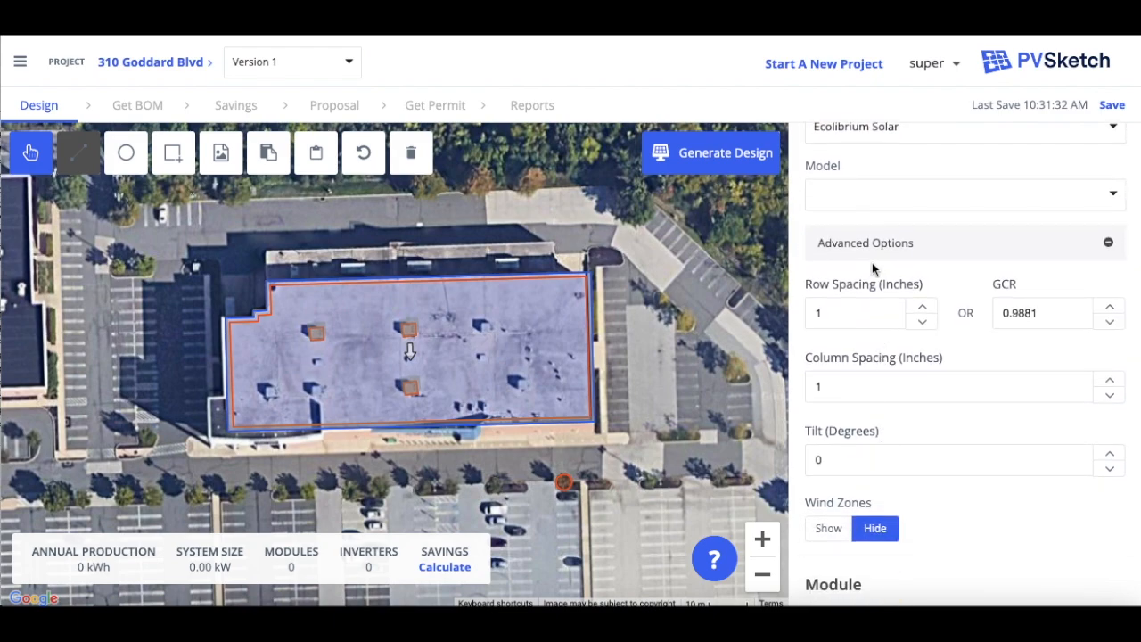
left_click(877, 203)
left_click(864, 306)
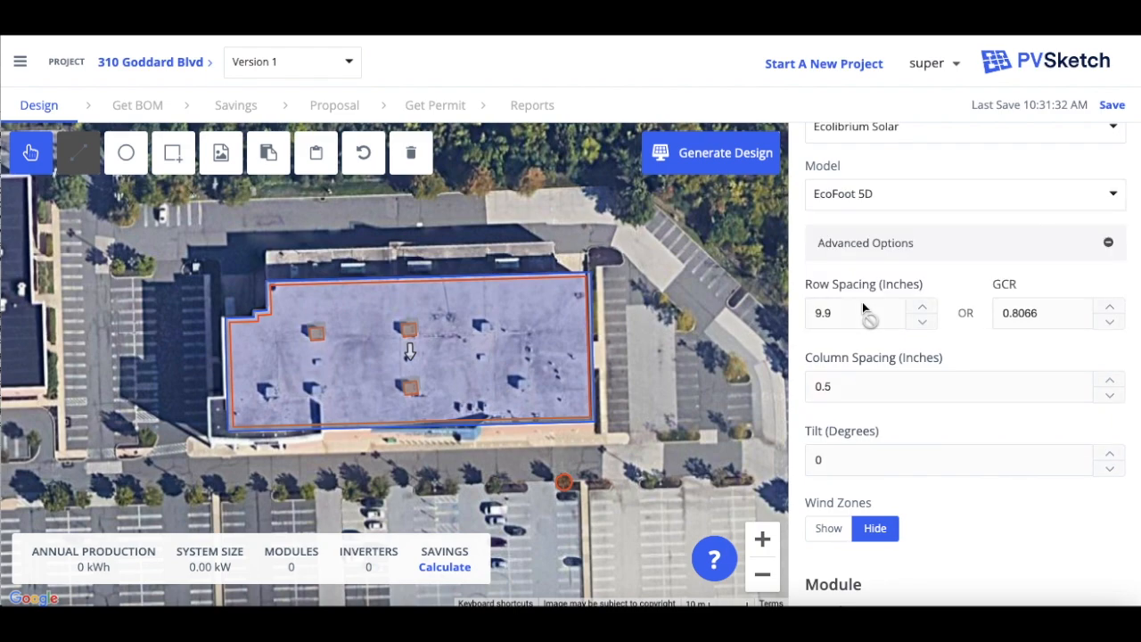
scroll(856, 481, "down", 1)
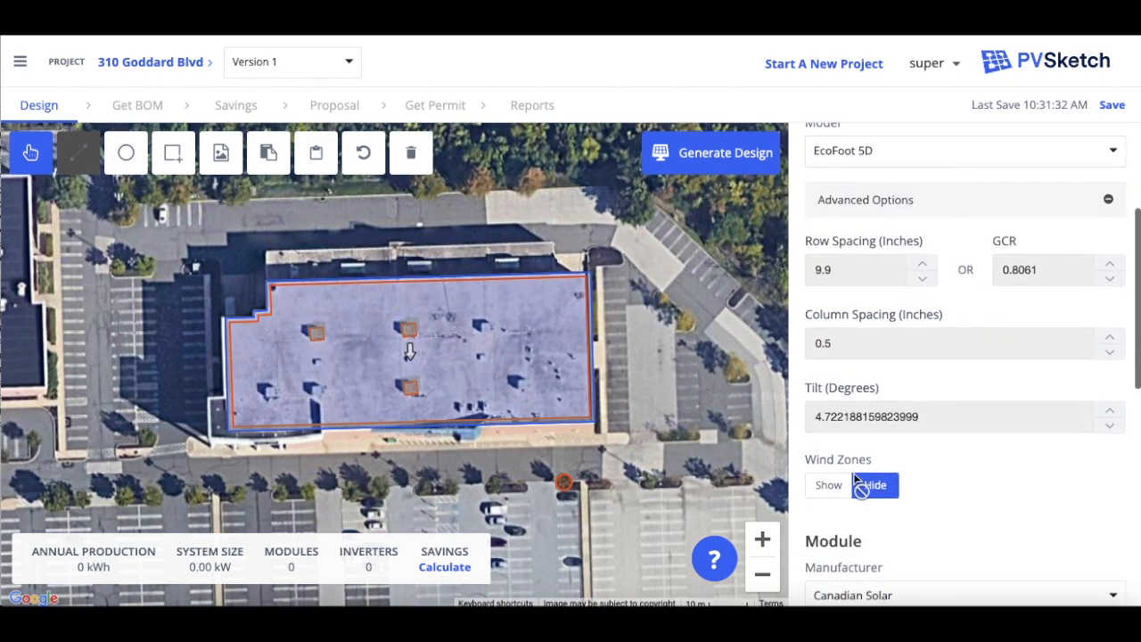
- Keep Canadian Solar as the module manufacturer and set the module model to CS37-475MS
scroll(856, 482, "down", 5)
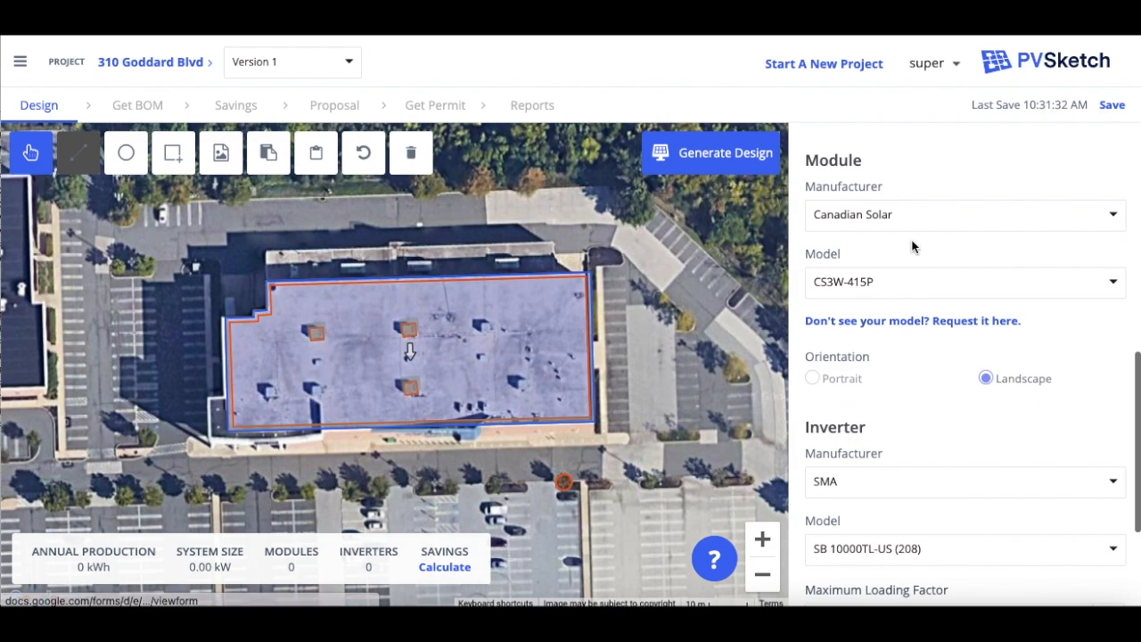
left_click(919, 217)
scroll(898, 381, "down", 5)
scroll(897, 380, "down", 5)
left_click(934, 157)
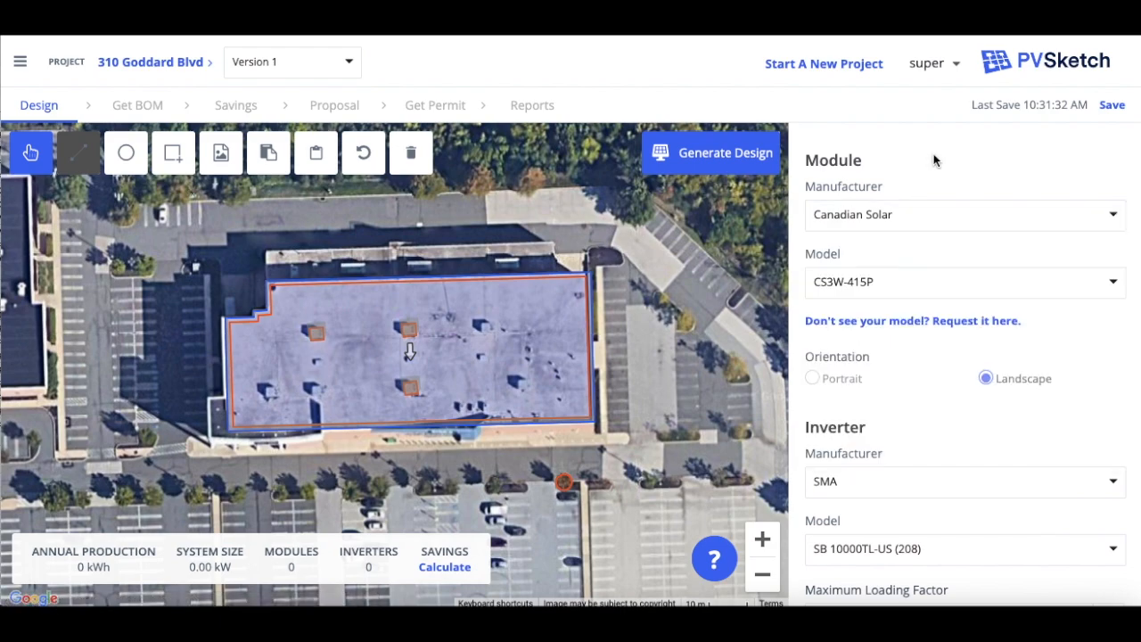
left_click(915, 285)
scroll(895, 437, "down", 4)
scroll(897, 437, "down", 3)
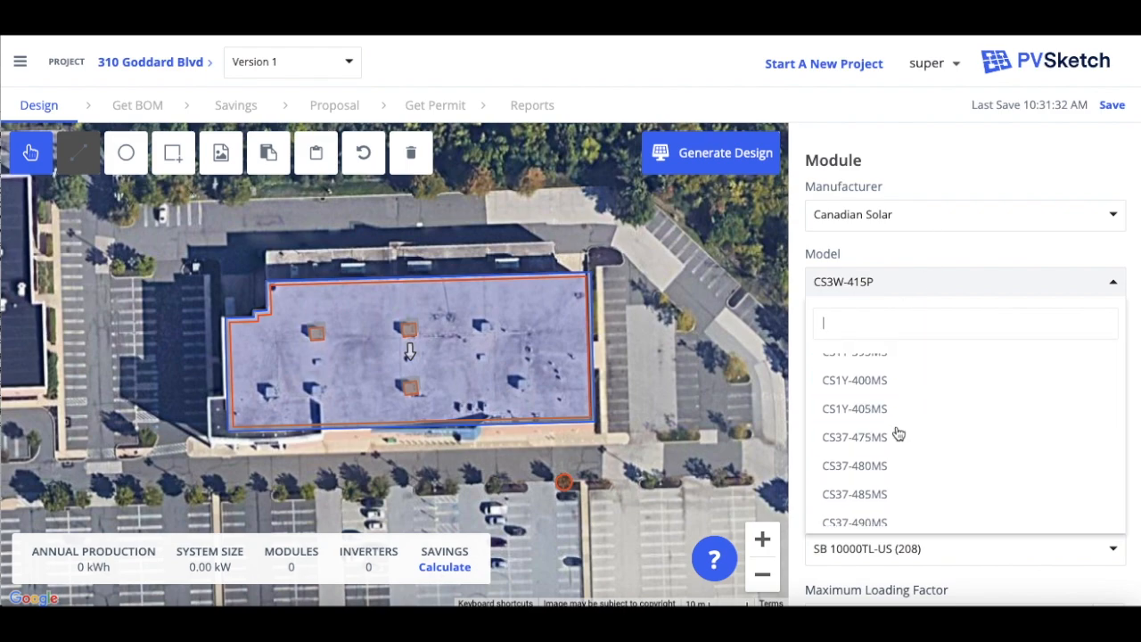
left_click(898, 435)
- Examine the inverter model and manufacturer choices together with the loading factor, system losses and module orientation settings
scroll(905, 410, "down", 4)
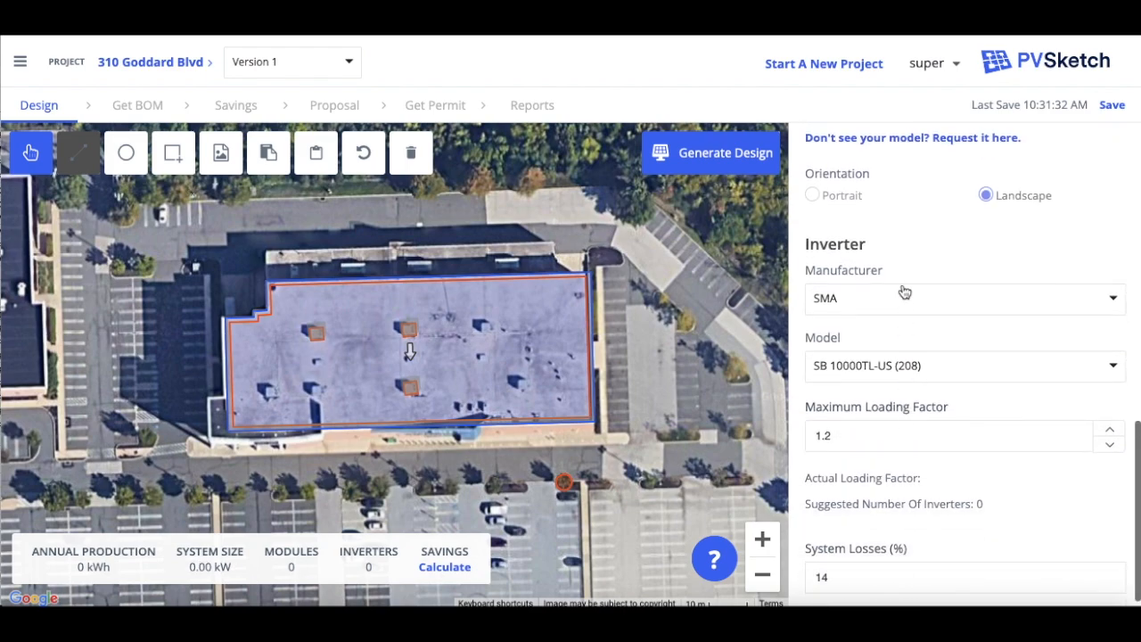
left_click(897, 375)
scroll(910, 531, "down", 2)
scroll(905, 500, "up", 2)
left_click(896, 299)
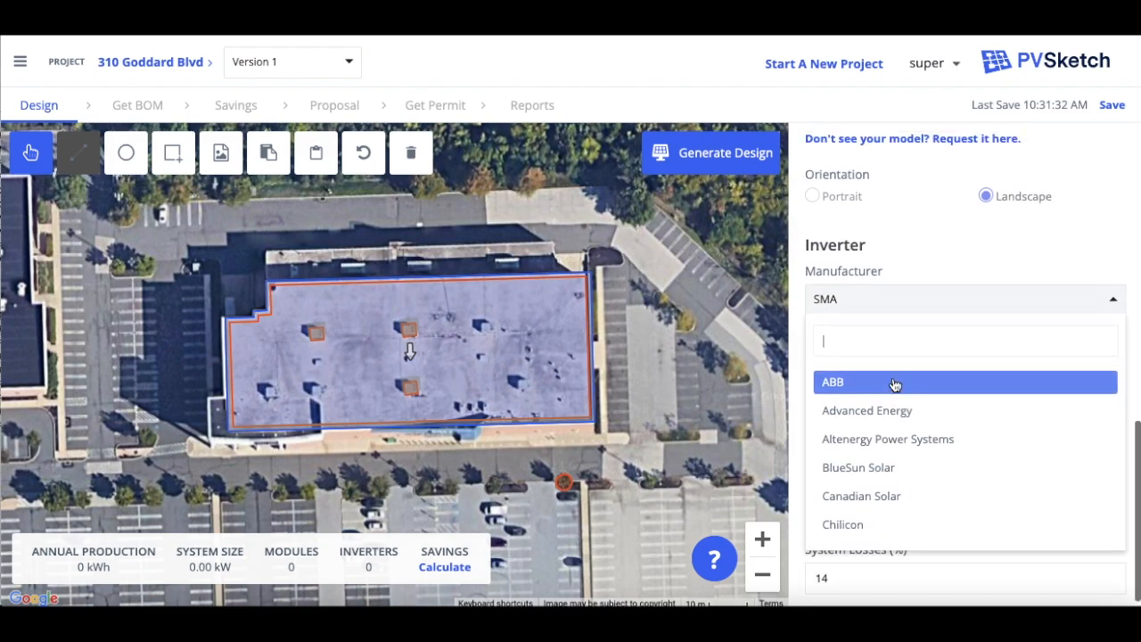
scroll(918, 267, "up", 1)
left_click(919, 265)
scroll(919, 265, "up", 2)
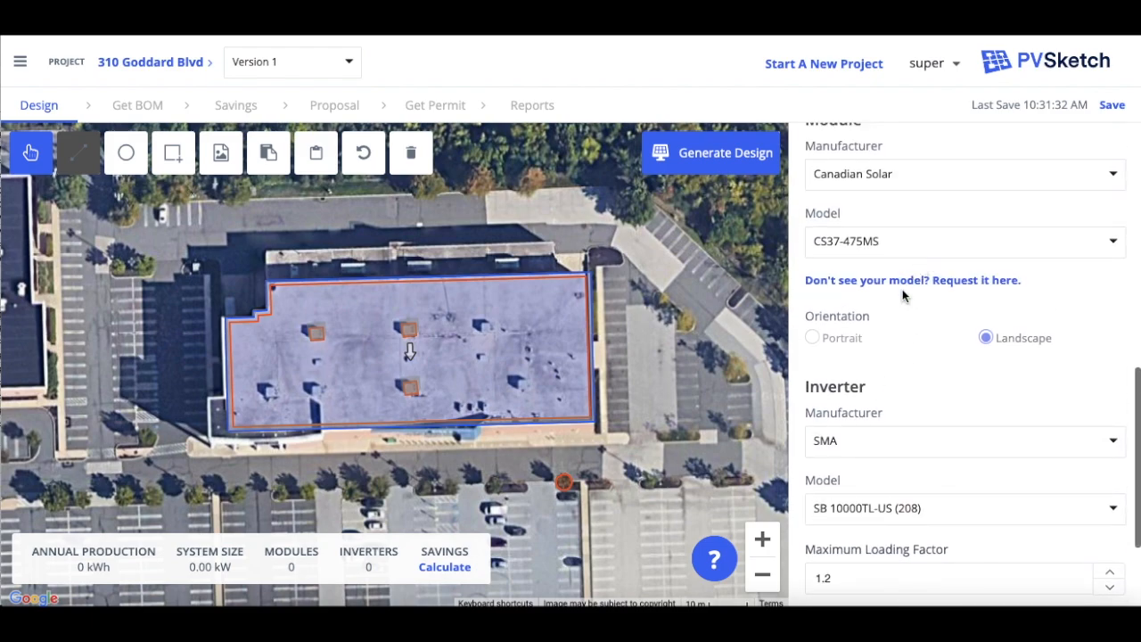
scroll(911, 377, "down", 2)
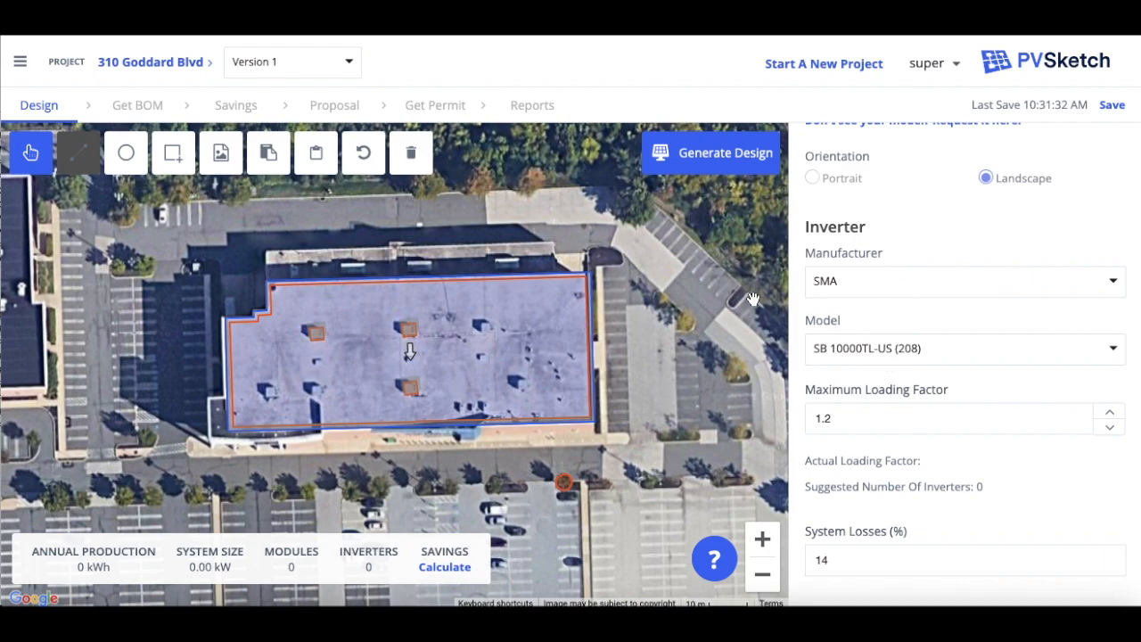
- Generate the PV design for the roof and review its production, system size, module and inverter summary
left_click(719, 159)
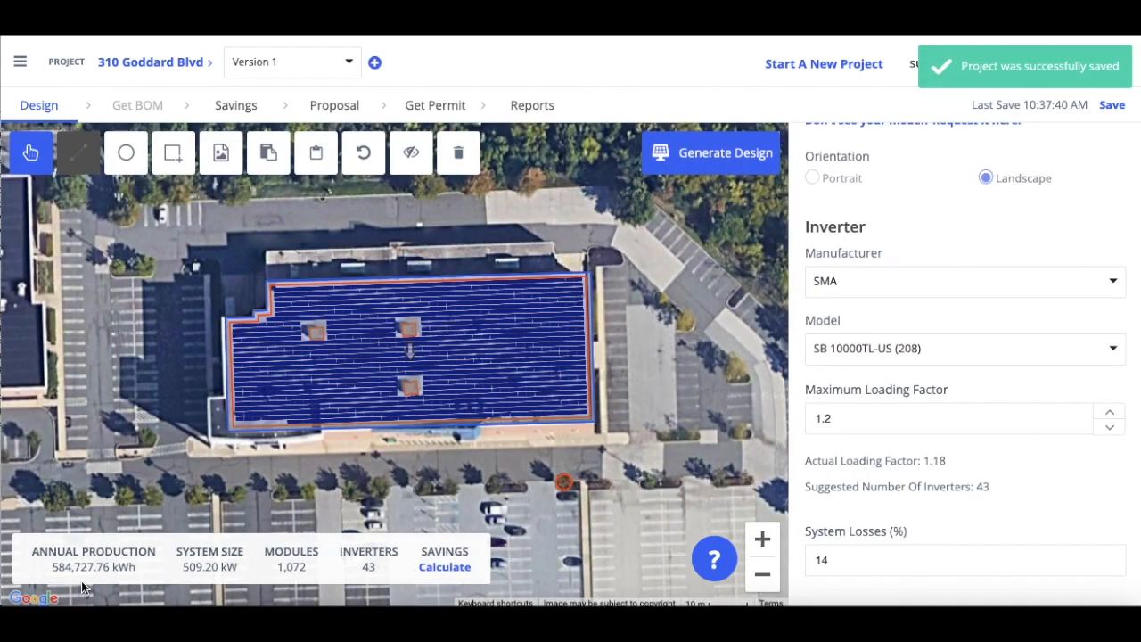
mouse_move(158, 570)
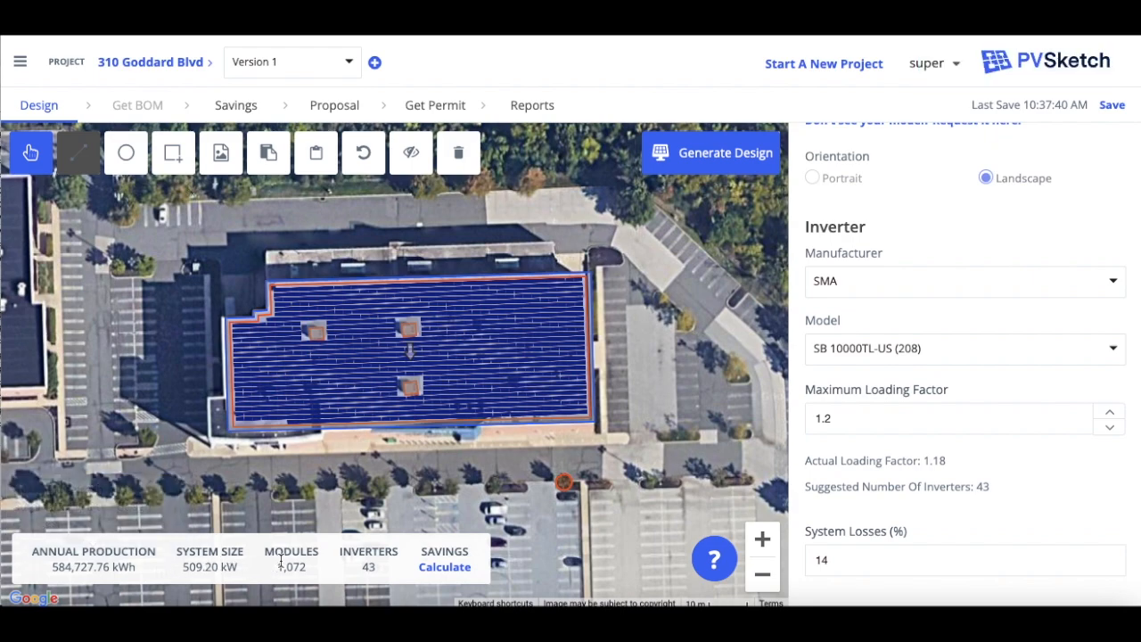
left_click(440, 386)
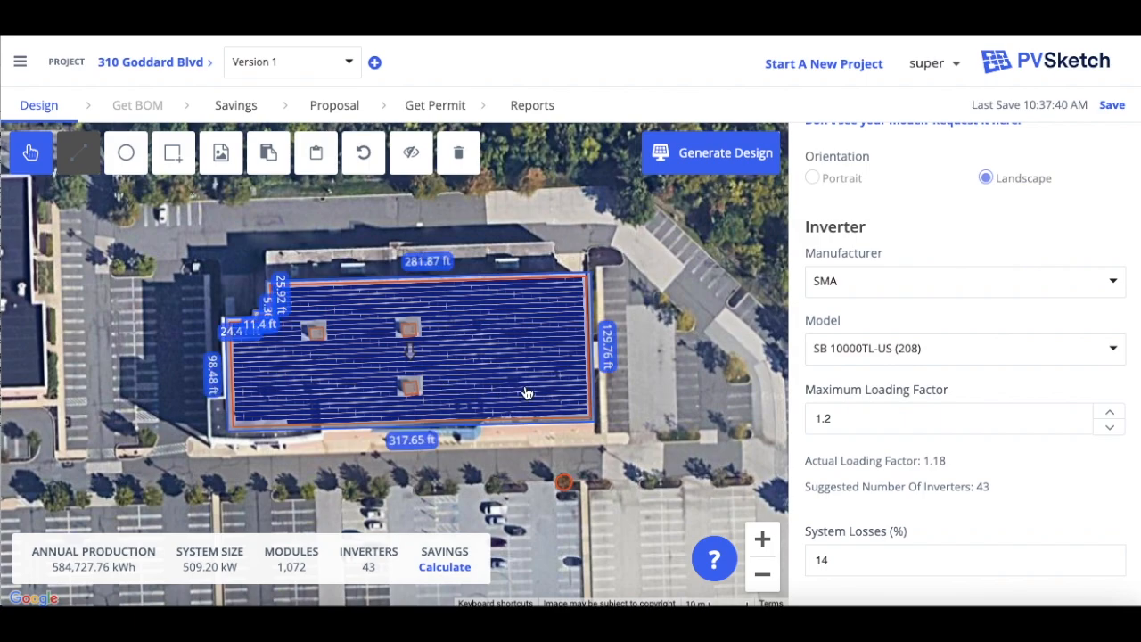
- Select the end modules of the three southernmost rows at the southeast corner of the array
scroll(527, 394, "up", 3)
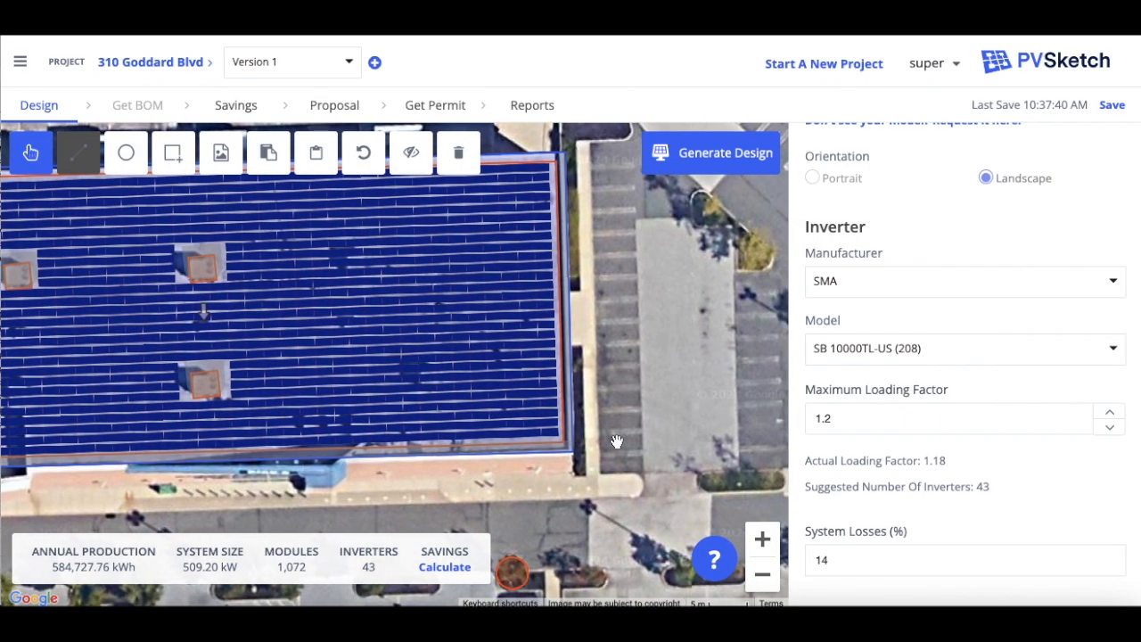
scroll(587, 403, "up", 3)
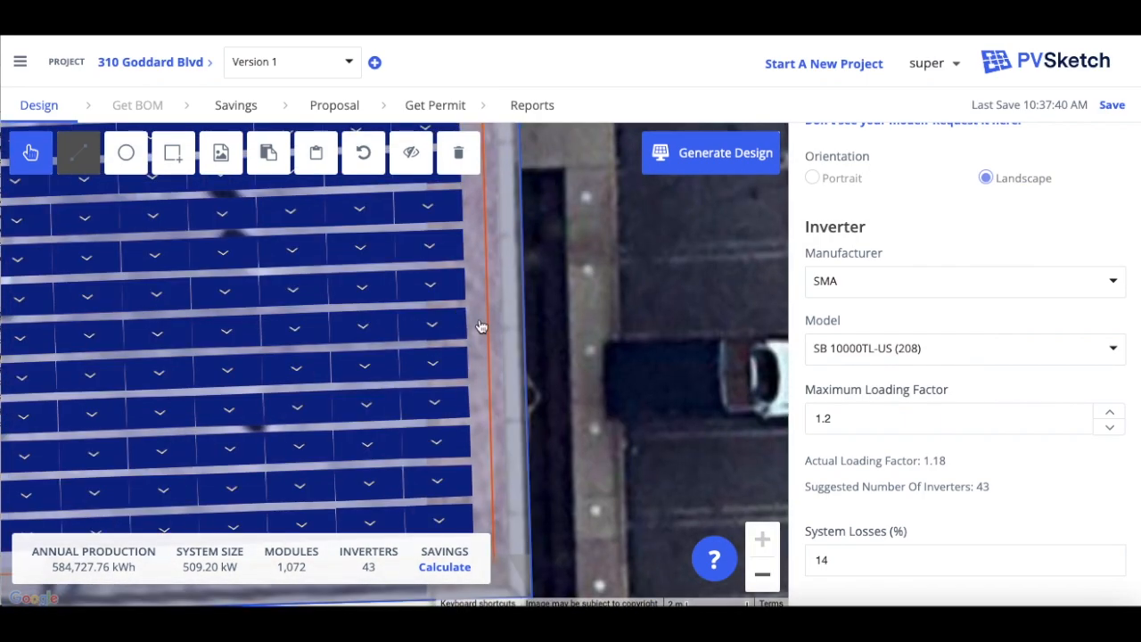
left_click_drag(535, 351, 603, 241)
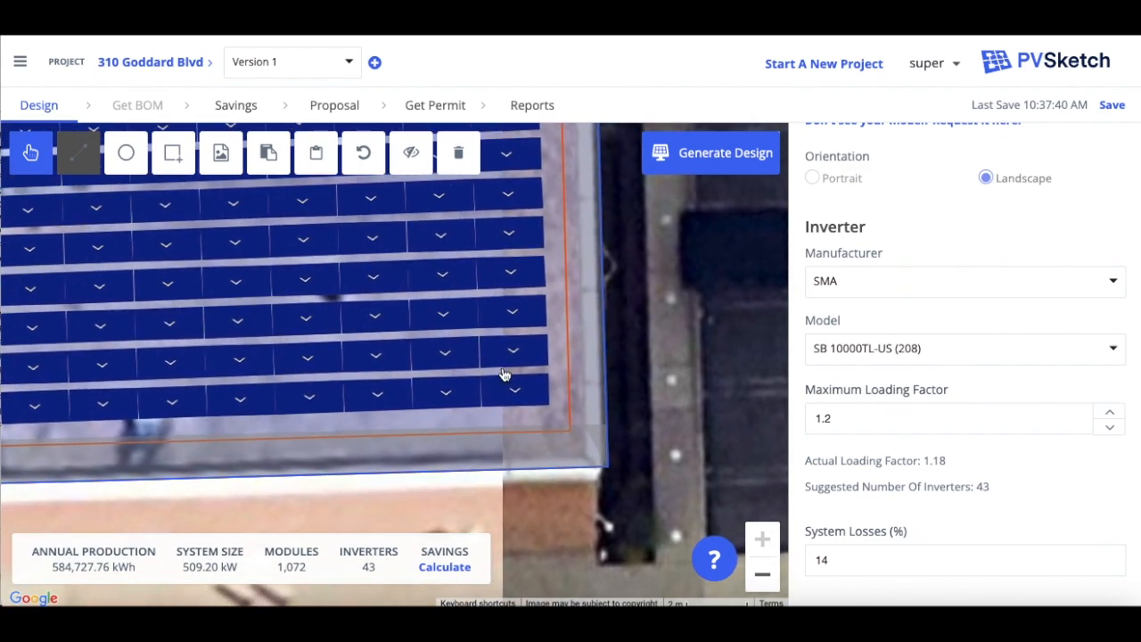
left_click(517, 397)
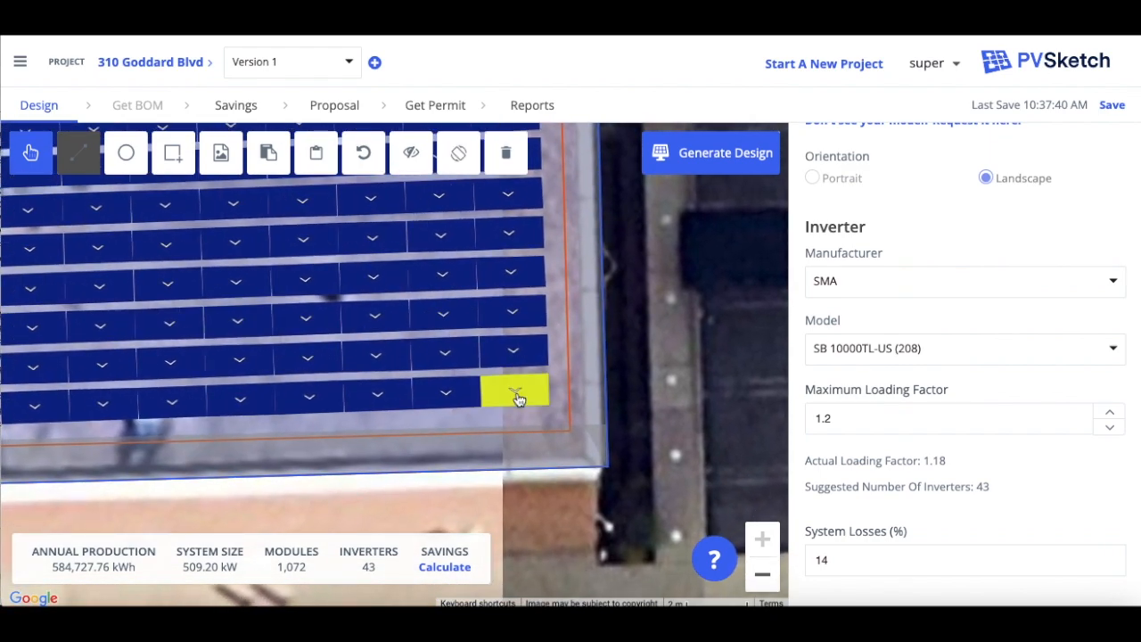
left_click(523, 355, "shift")
left_click(525, 327, "shift")
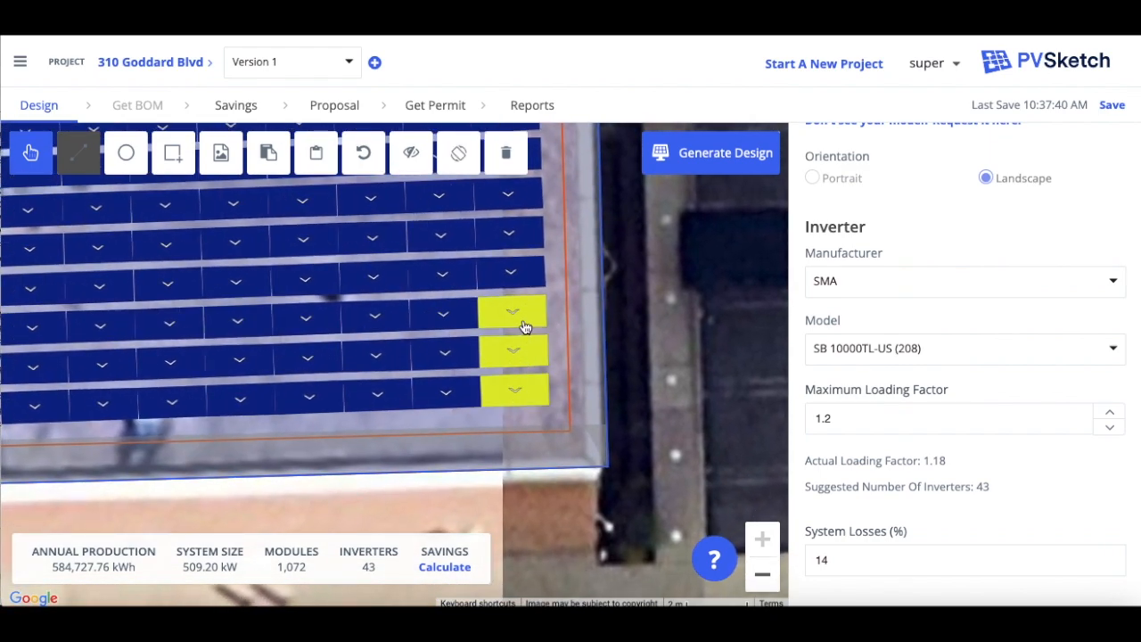
- Select the block of four modules by five rows at the array's southeast corner, shift it slightly toward the roof edge, and delete it
left_click(173, 153)
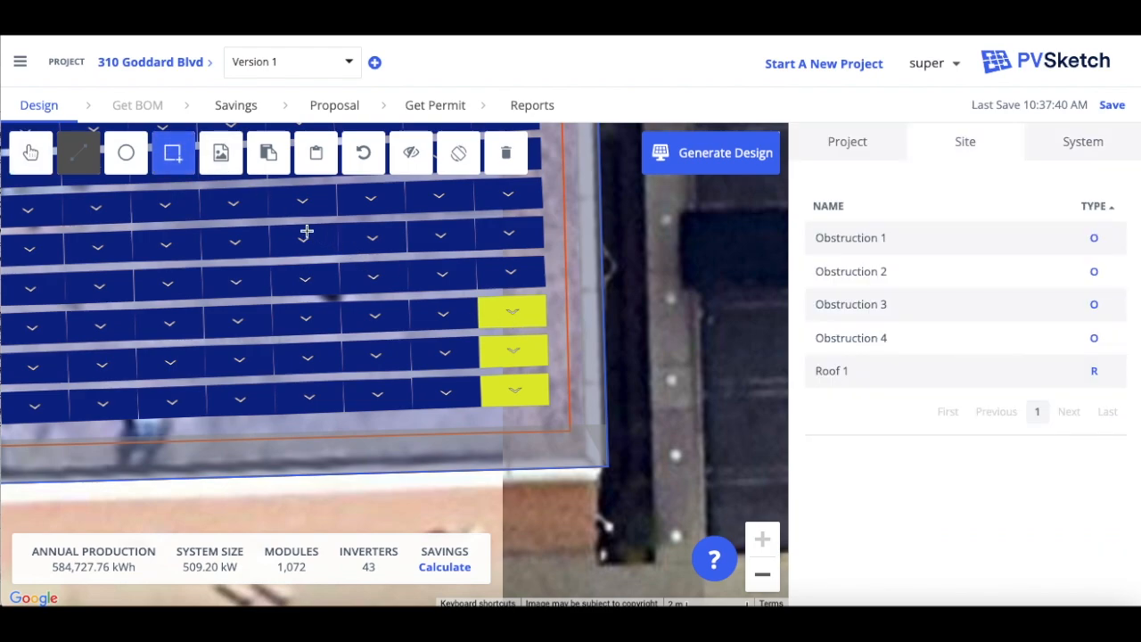
left_click_drag(301, 239, 594, 429)
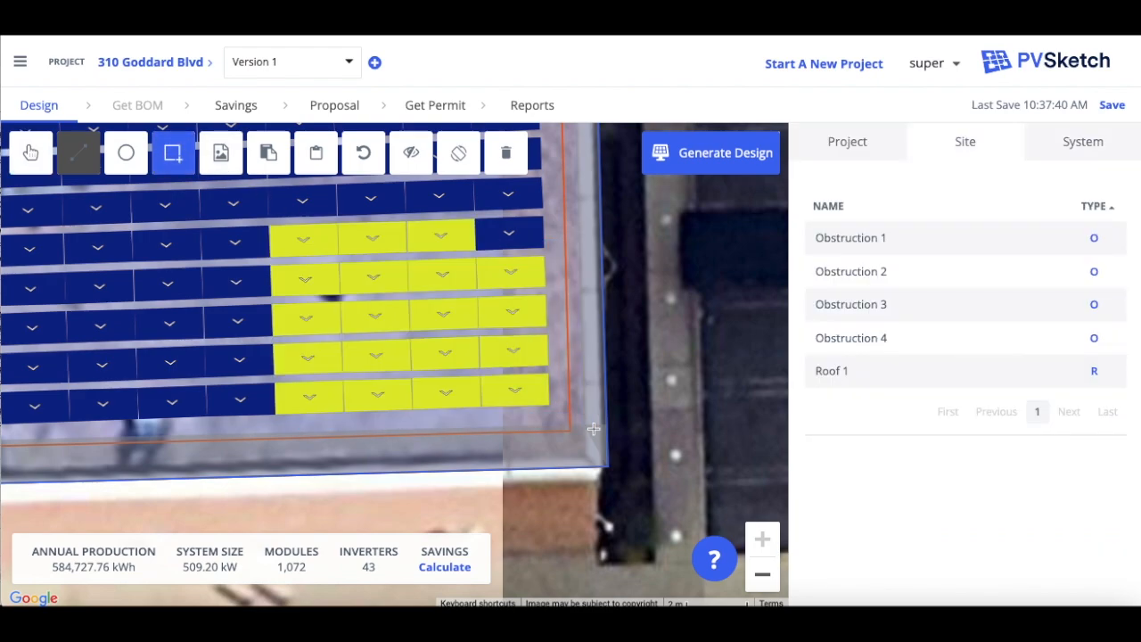
left_click(510, 232)
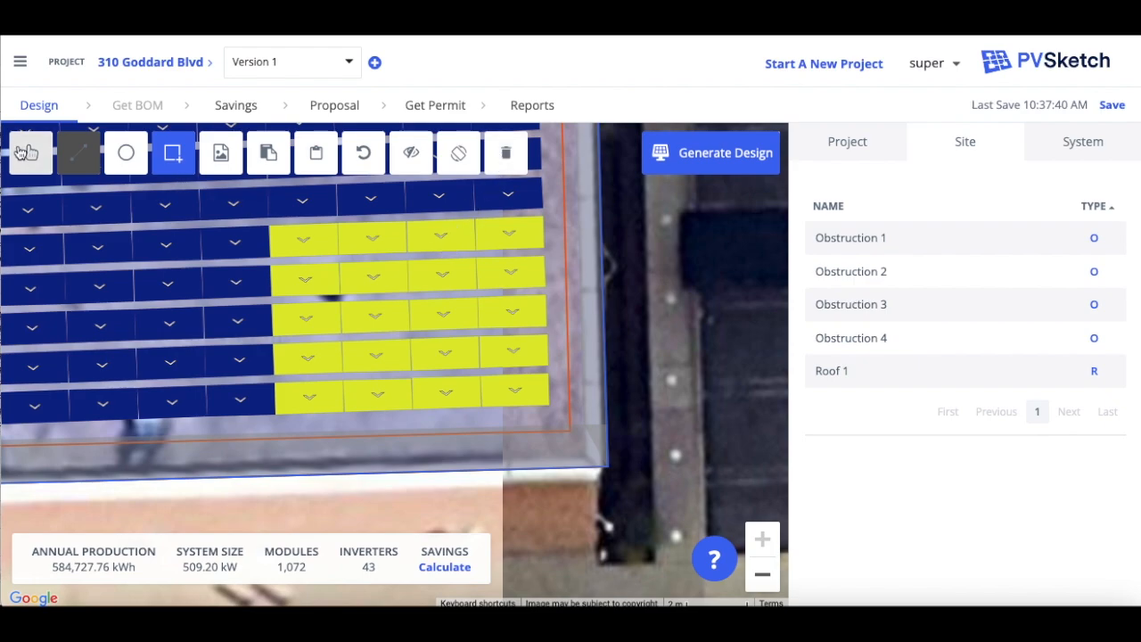
left_click(30, 152)
left_click_drag(434, 310, 458, 319)
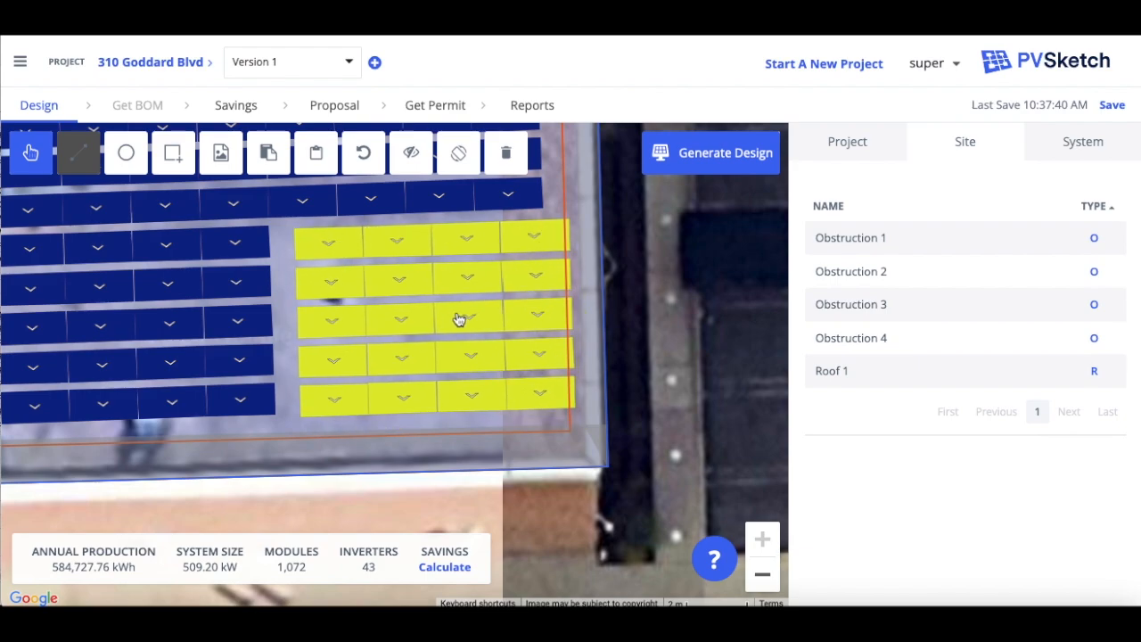
left_click(507, 154)
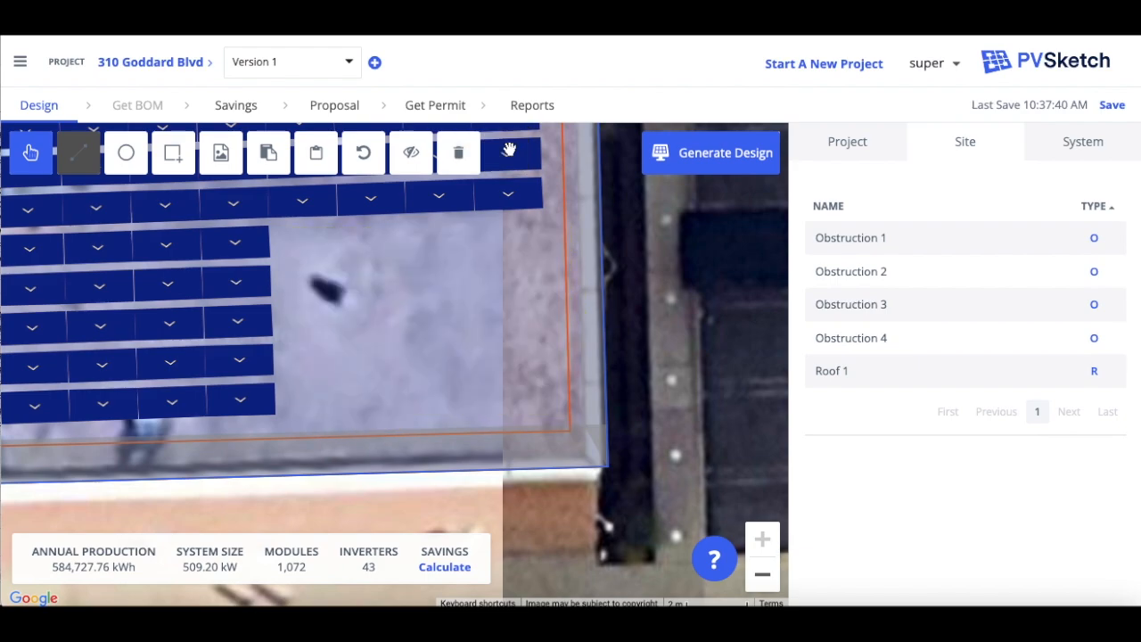
- Copy the end modules of the two northernmost shortened rows and paste them into the cleared southeast area
left_click(253, 253)
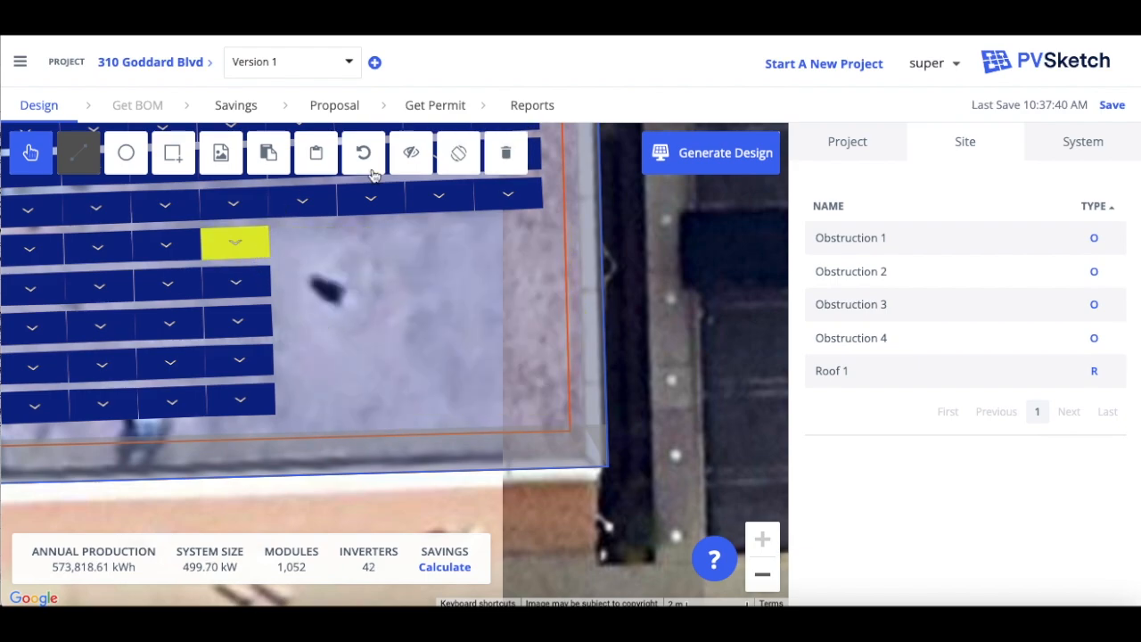
left_click(461, 157)
left_click(469, 164)
left_click(469, 164)
left_click(469, 164)
left_click(237, 281, "shift")
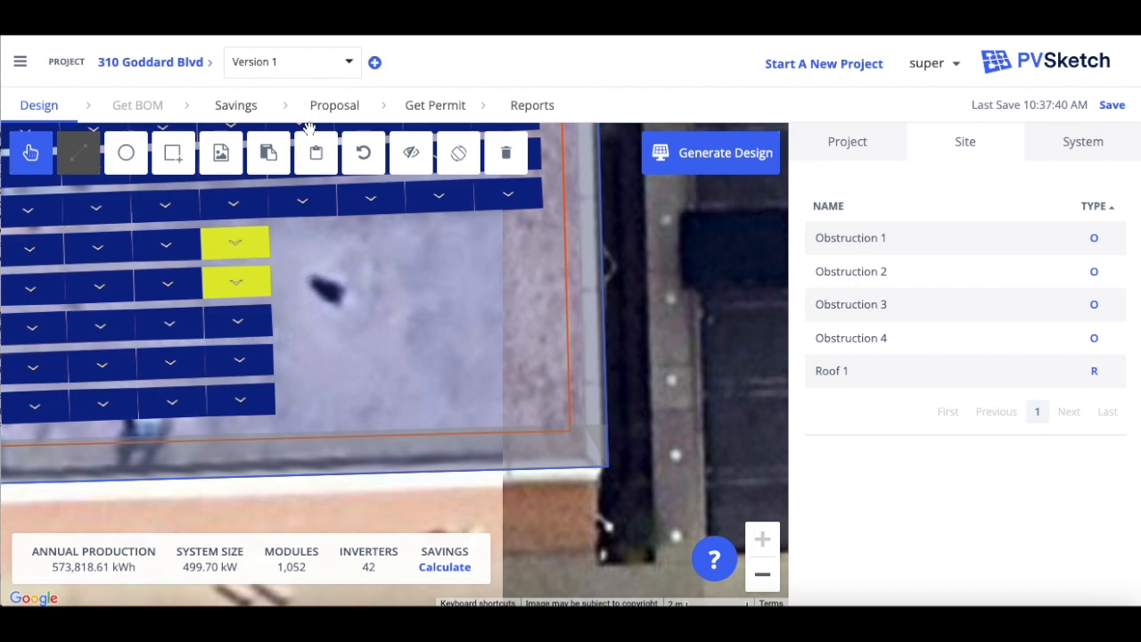
left_click(278, 157)
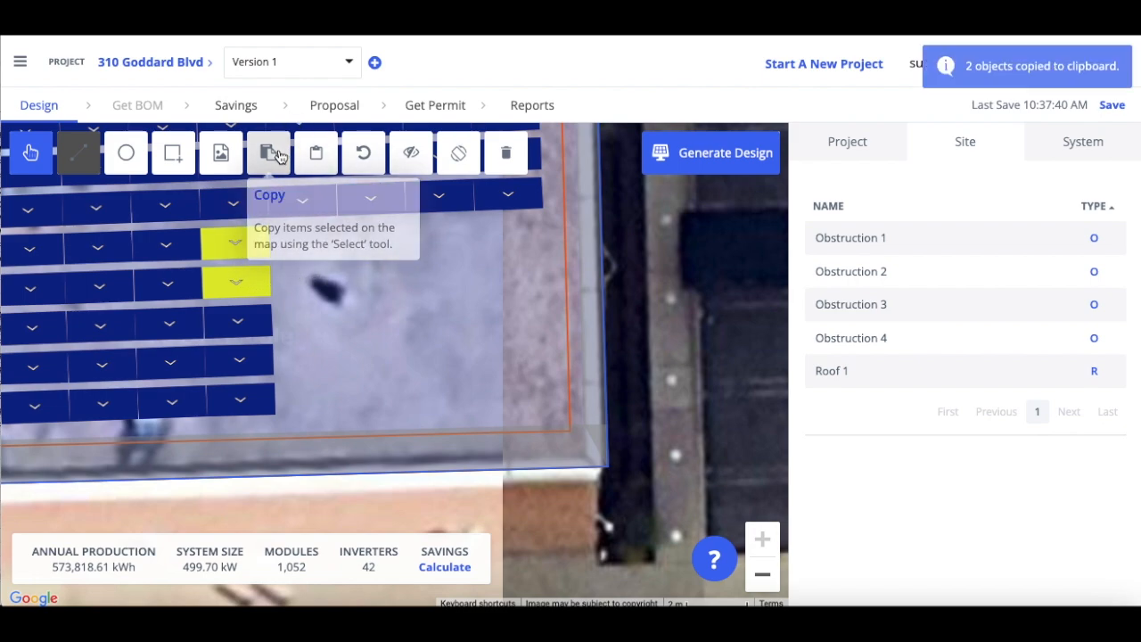
left_click(323, 156)
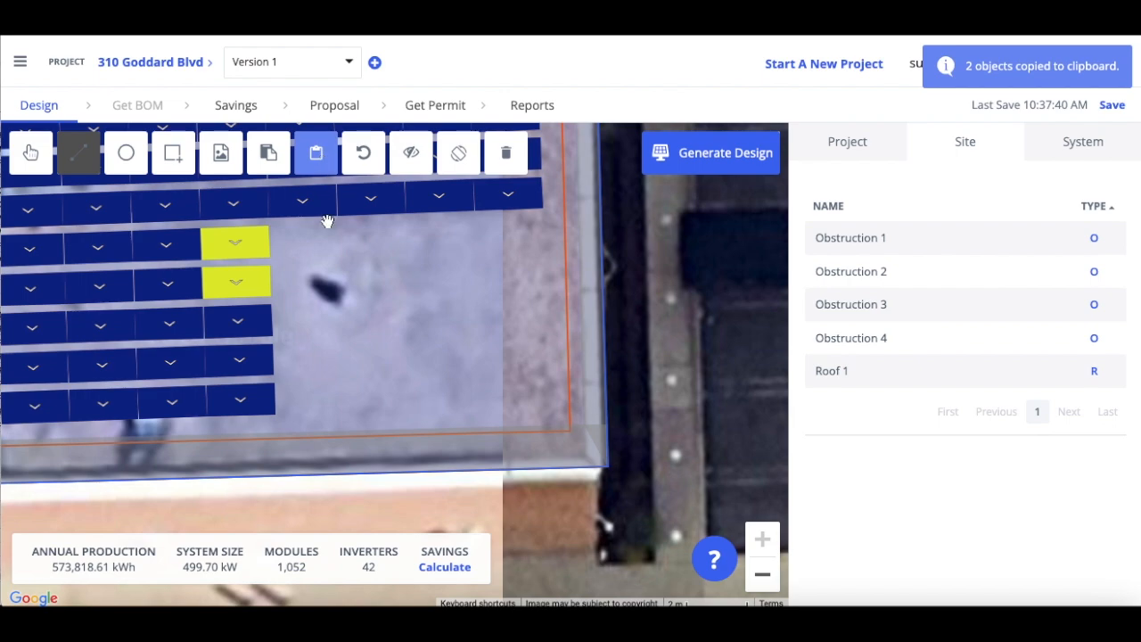
left_click(341, 297)
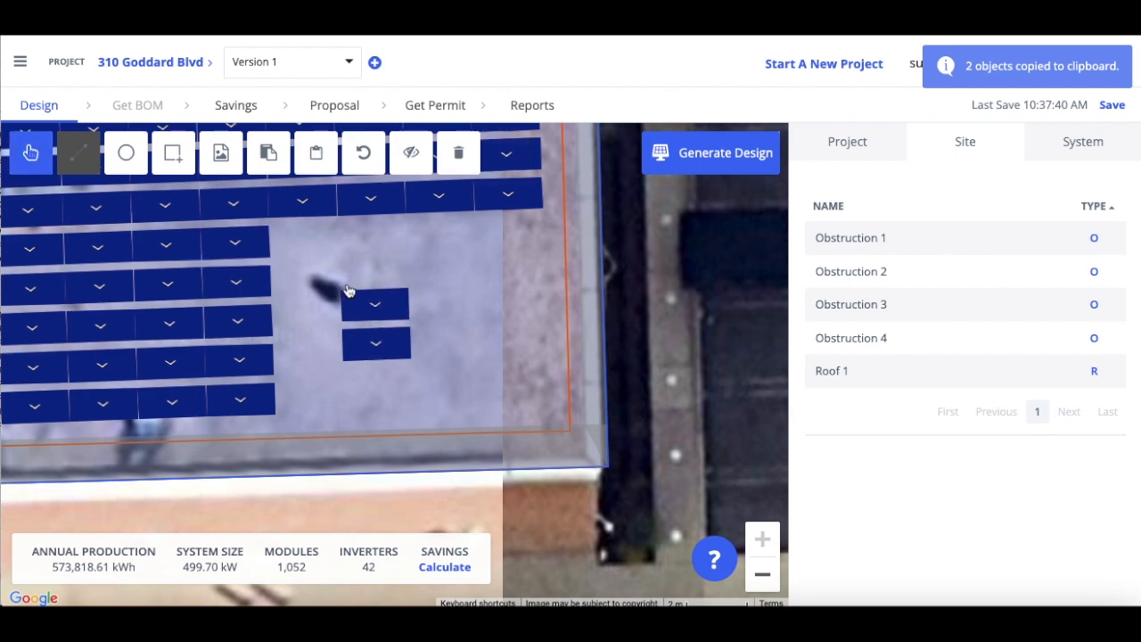
- Select the two pasted modules in the cleared area and delete them
left_click(369, 304)
left_click(371, 350, "shift")
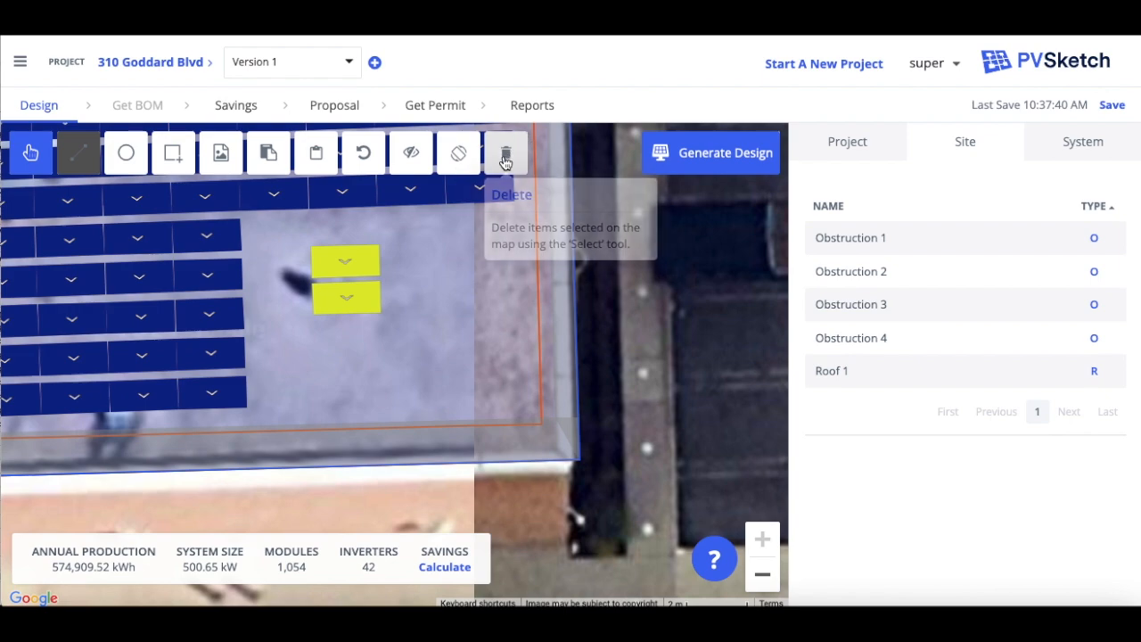
left_click(505, 160)
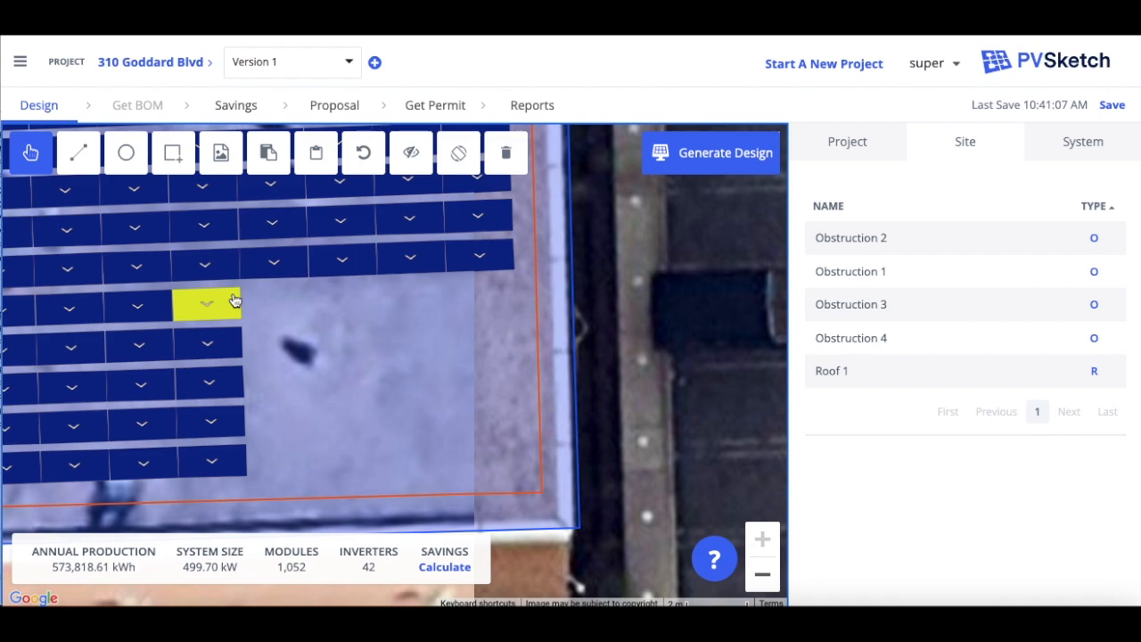
- Extend the shortened rows eastward by adding one module to the first row and two to the second
left_click(234, 300)
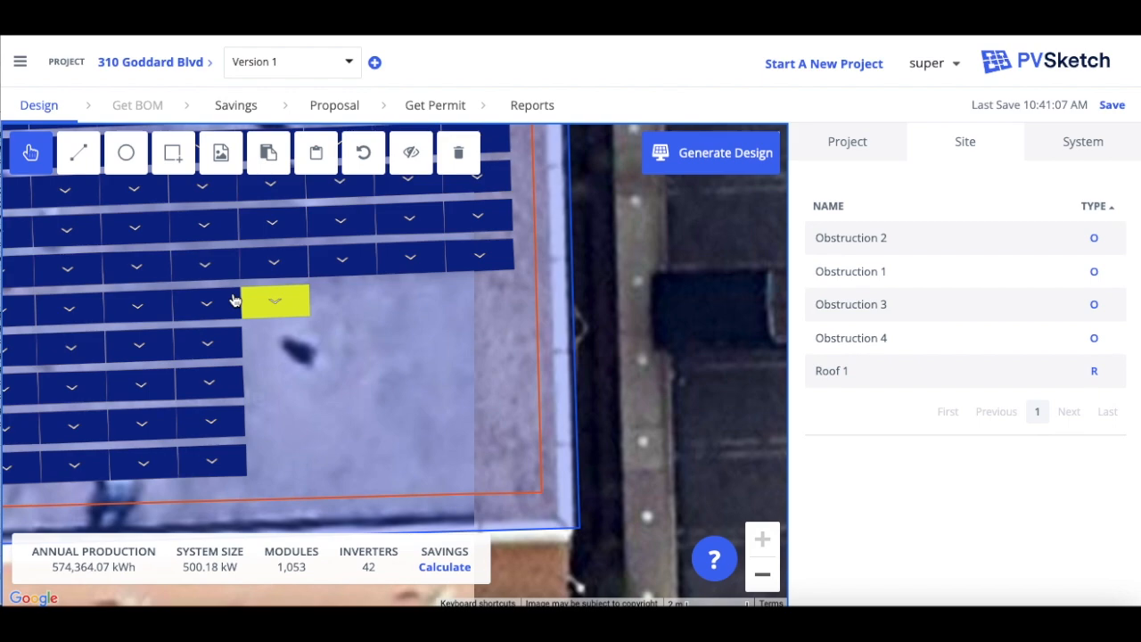
left_click(234, 299)
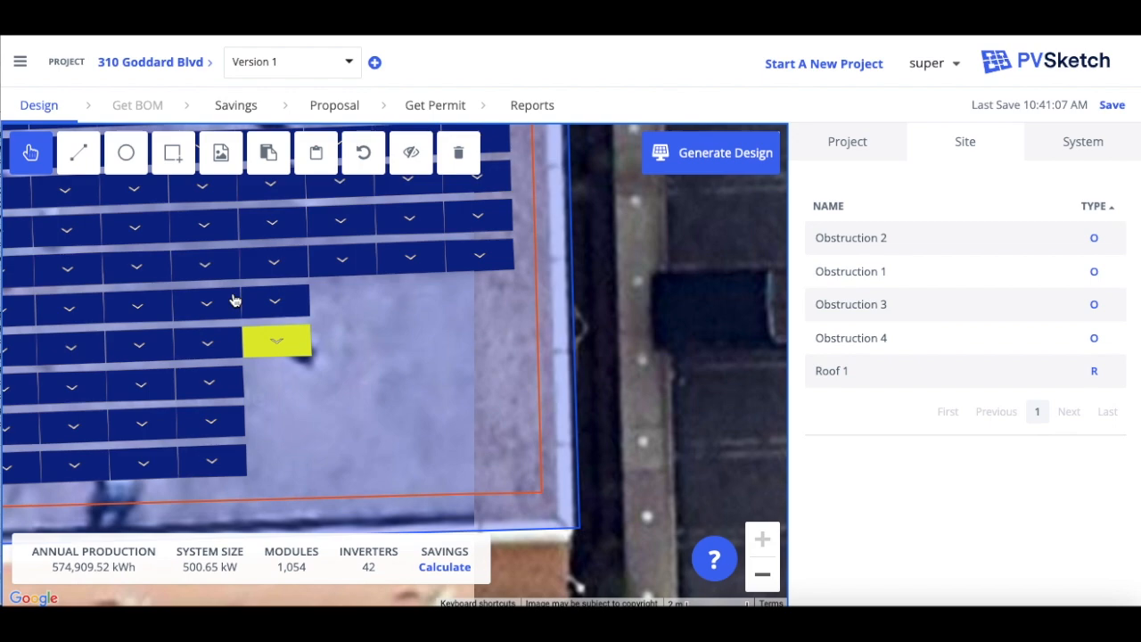
left_click(234, 300)
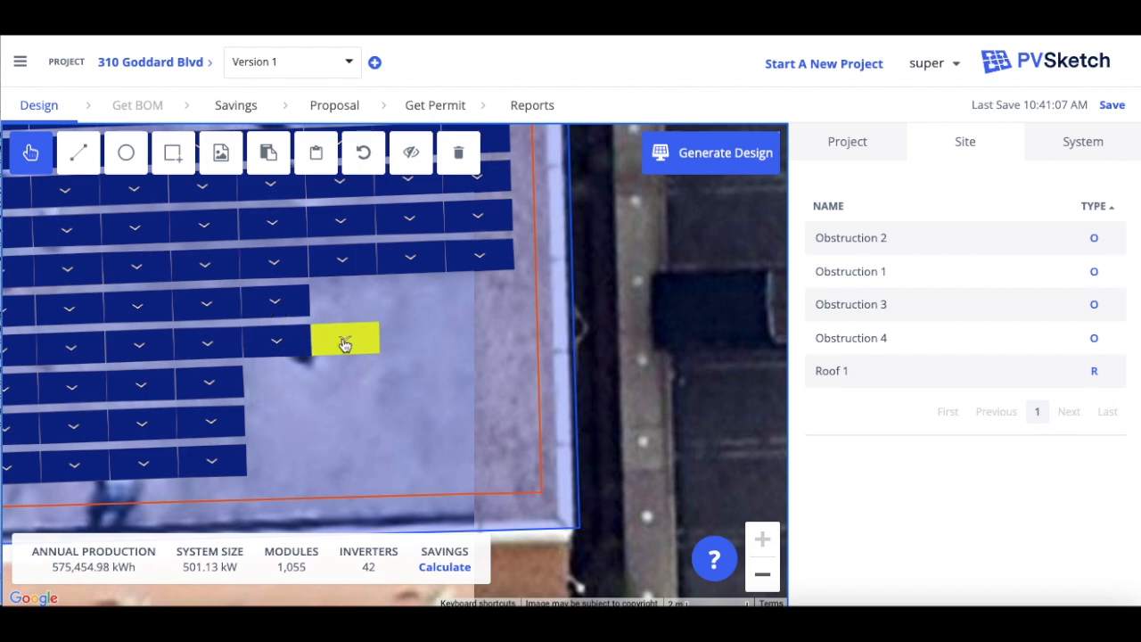
- Select the three modules just added to the shortened rows and delete them
left_click(304, 342, "shift")
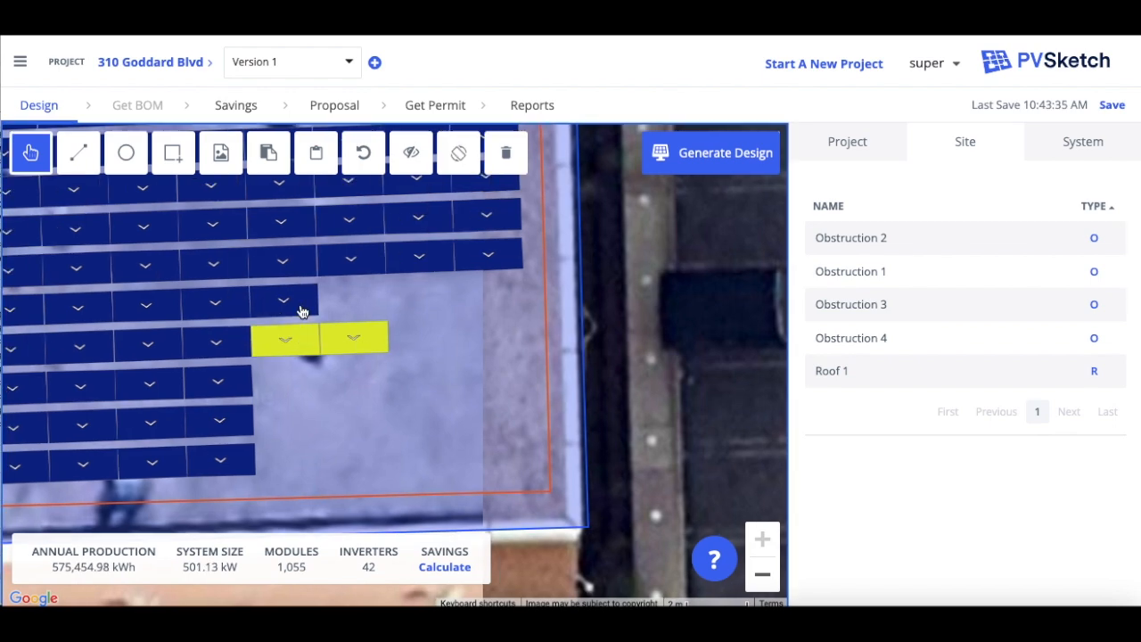
left_click(301, 306, "shift")
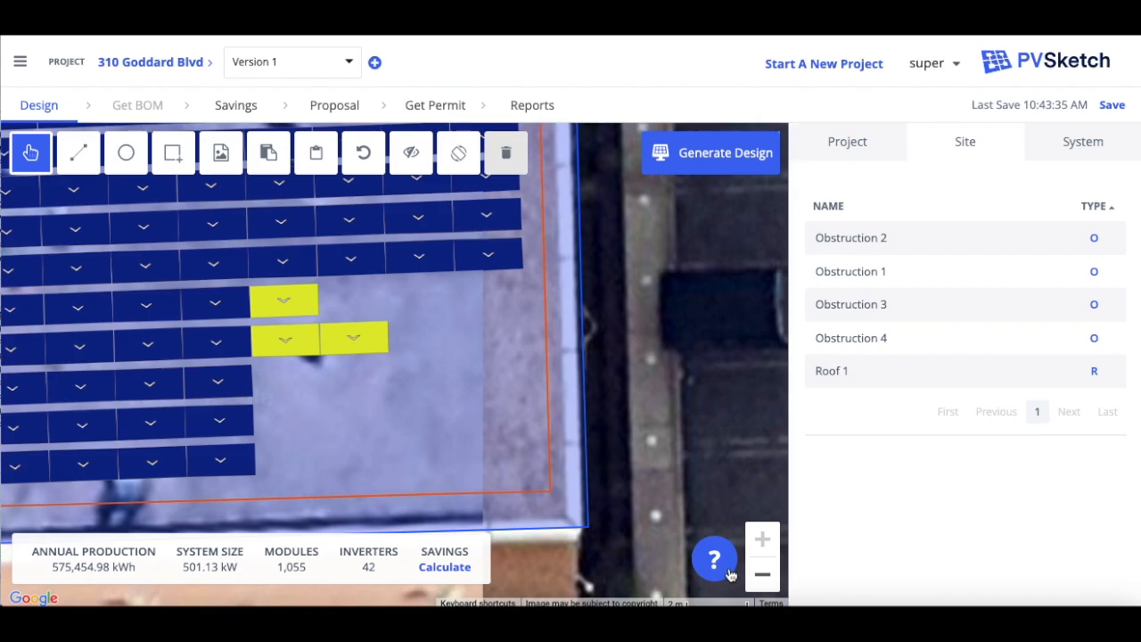
key("Delete")
- Examine the edited module layout across the whole roof and the cleared southeast corner
left_click(762, 574)
left_click(761, 574)
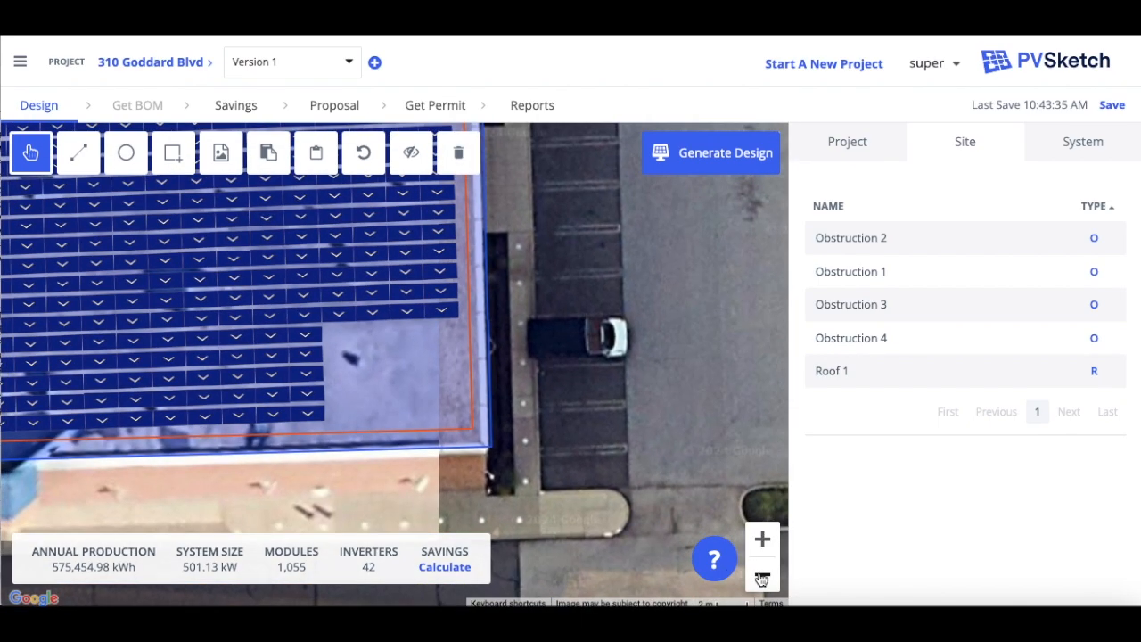
left_click_drag(562, 442, 794, 538)
left_click(762, 575)
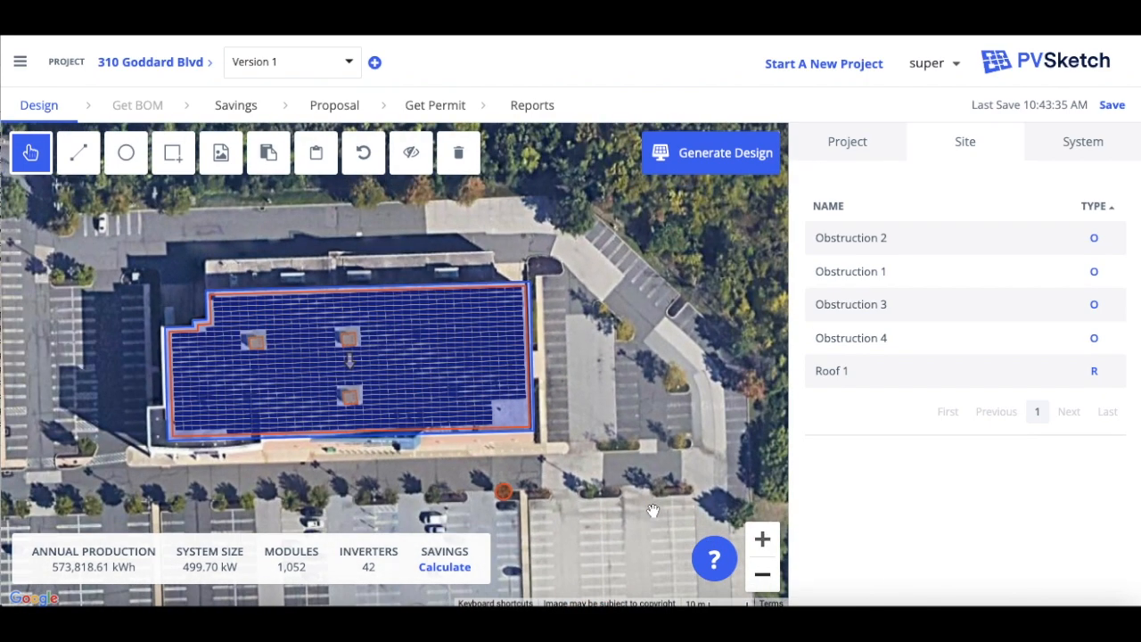
left_click_drag(653, 511, 680, 514)
left_click(763, 539)
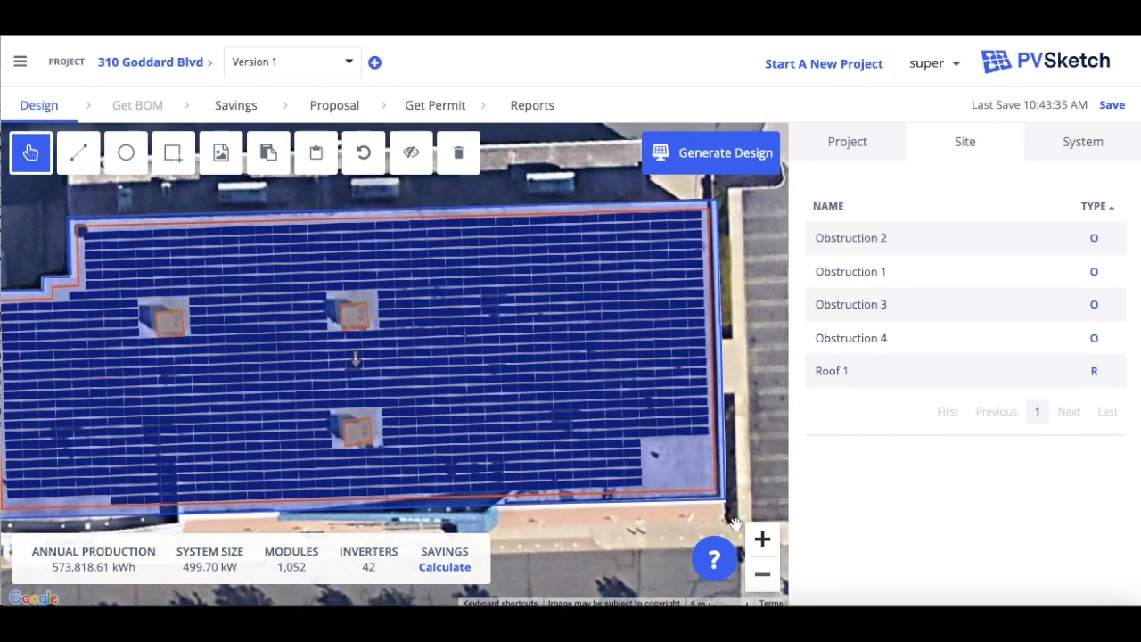
left_click_drag(658, 533, 679, 515)
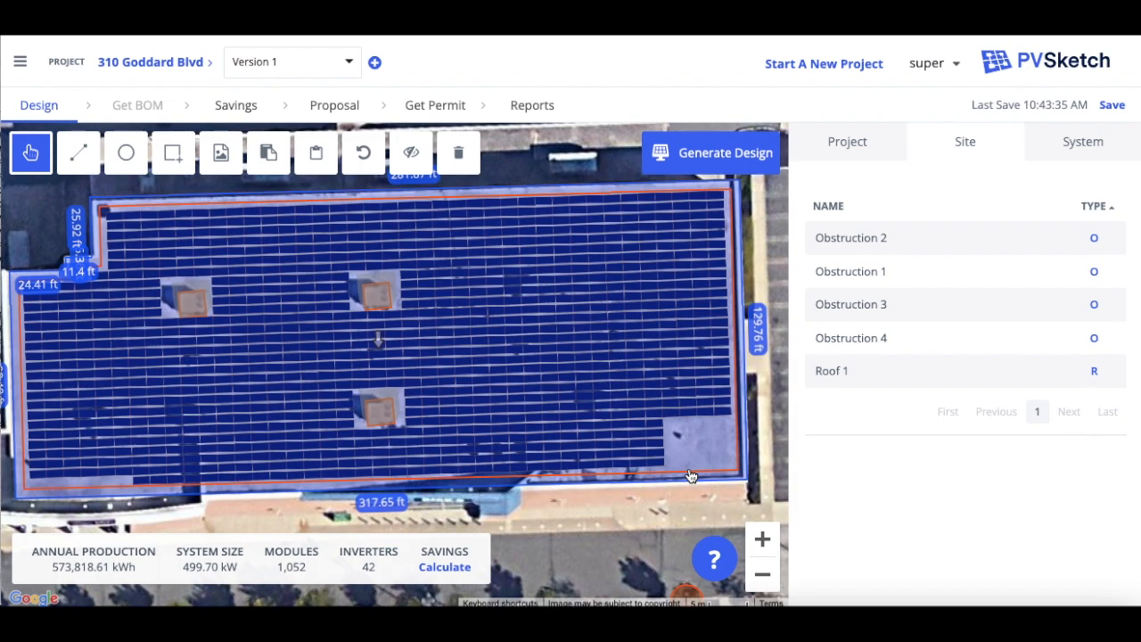
left_click(456, 149)
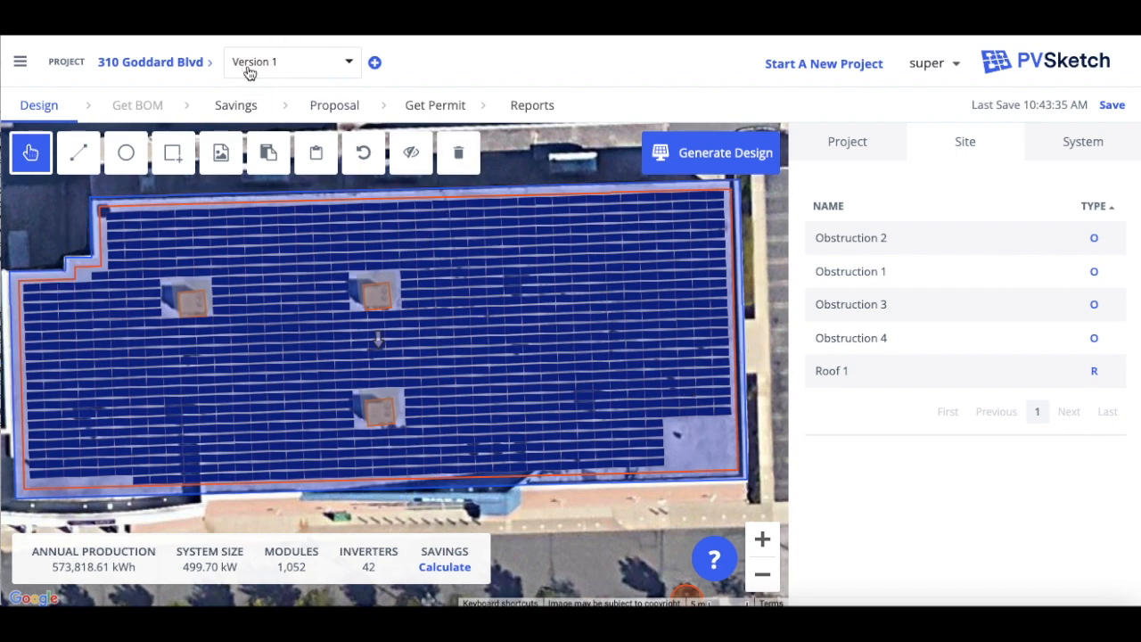
- Save the changes to Version 1 and add a version named "version 2" without copying the system inputs
left_click(349, 66)
left_click(375, 63)
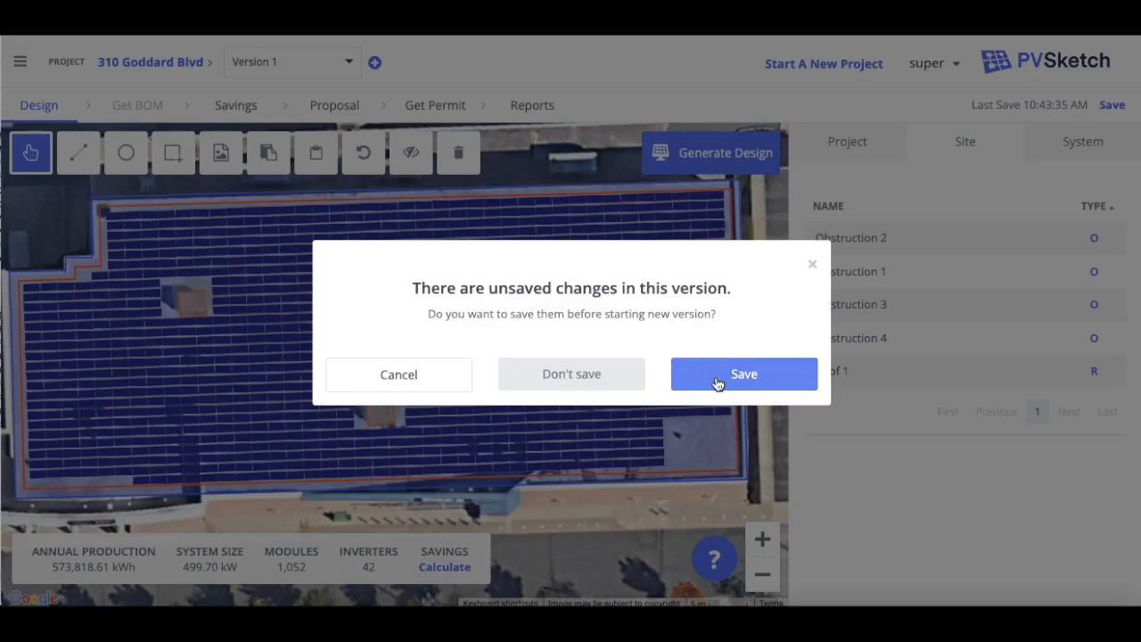
left_click(784, 379)
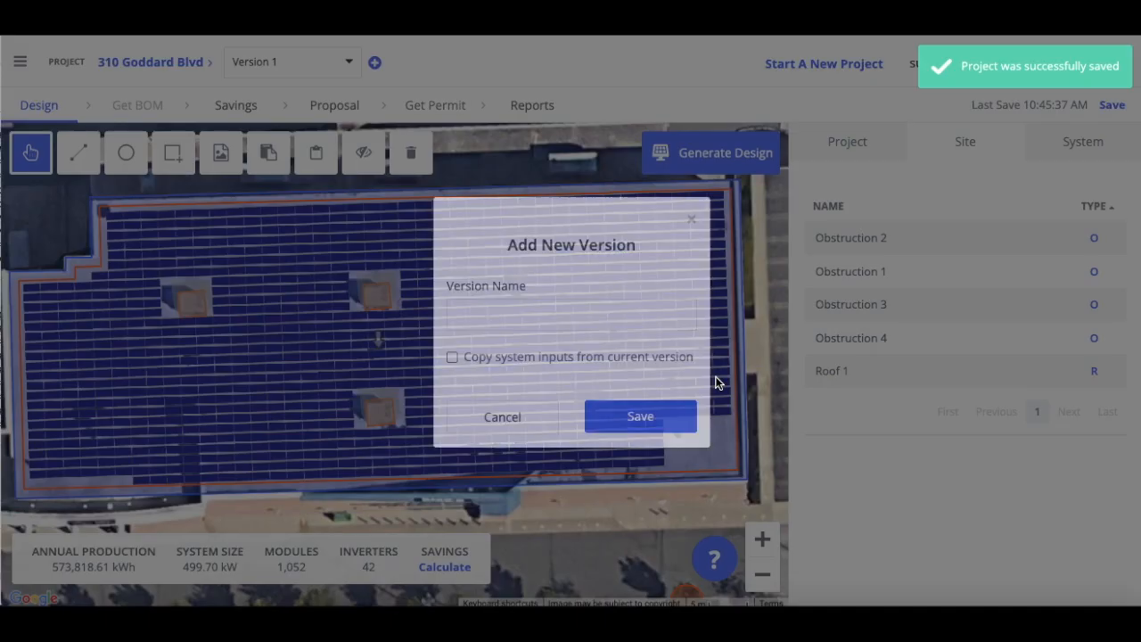
left_click(646, 314)
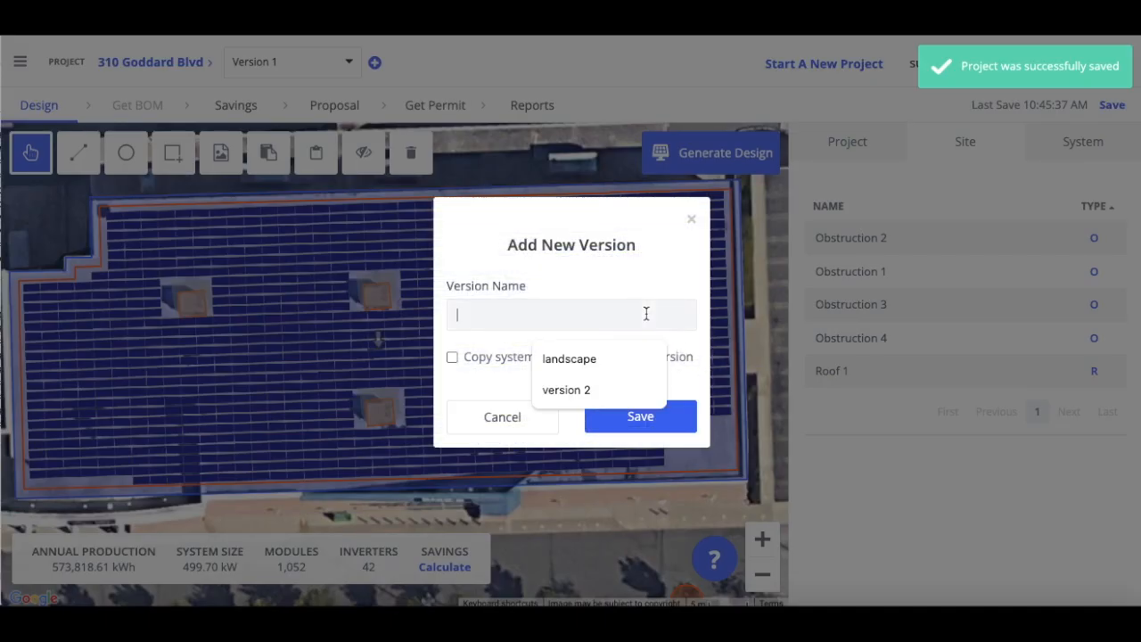
type("verson")
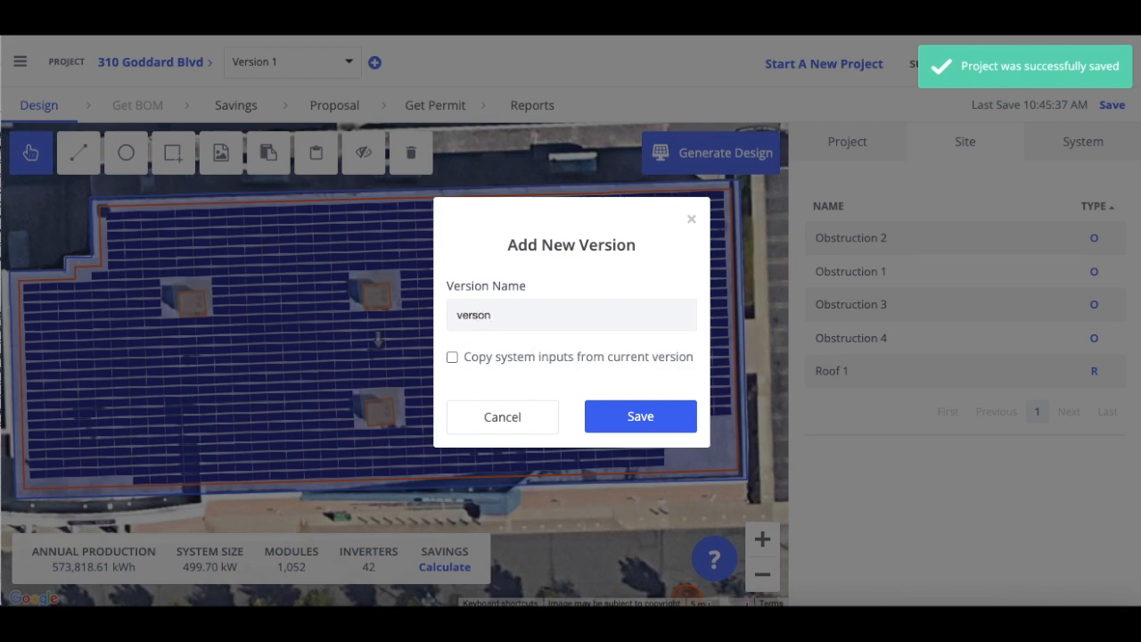
key("BackSpace")
key("BackSpace")
type("ion")
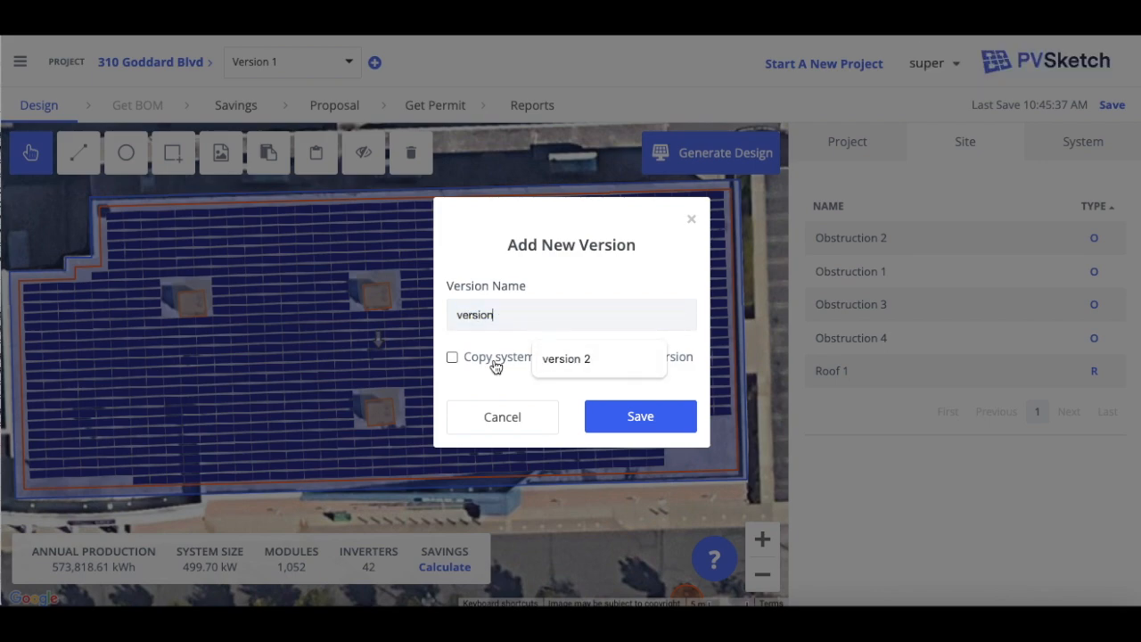
type(" 2")
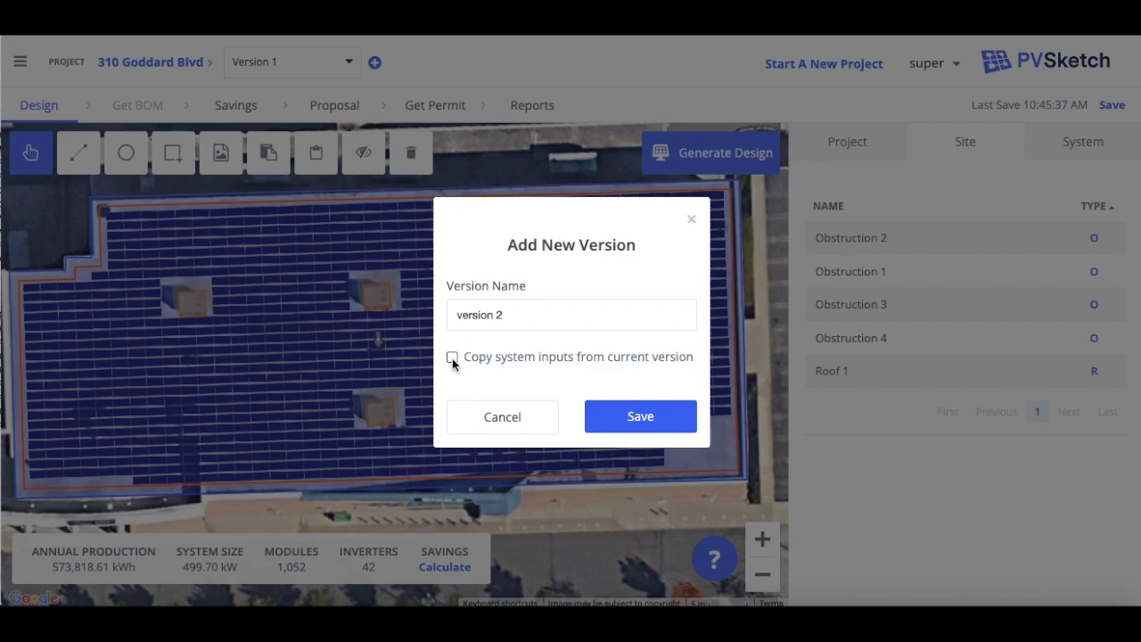
left_click(671, 423)
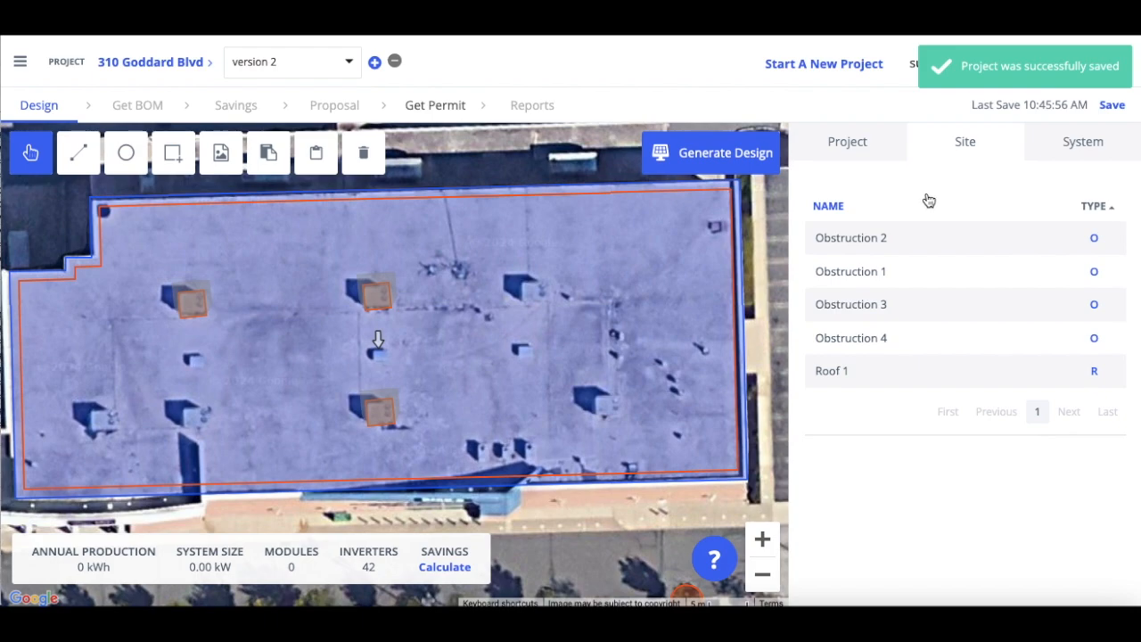
- Choose the Canadian Solar CS1H-320MS module in portrait orientation for version 2
left_click(1069, 159)
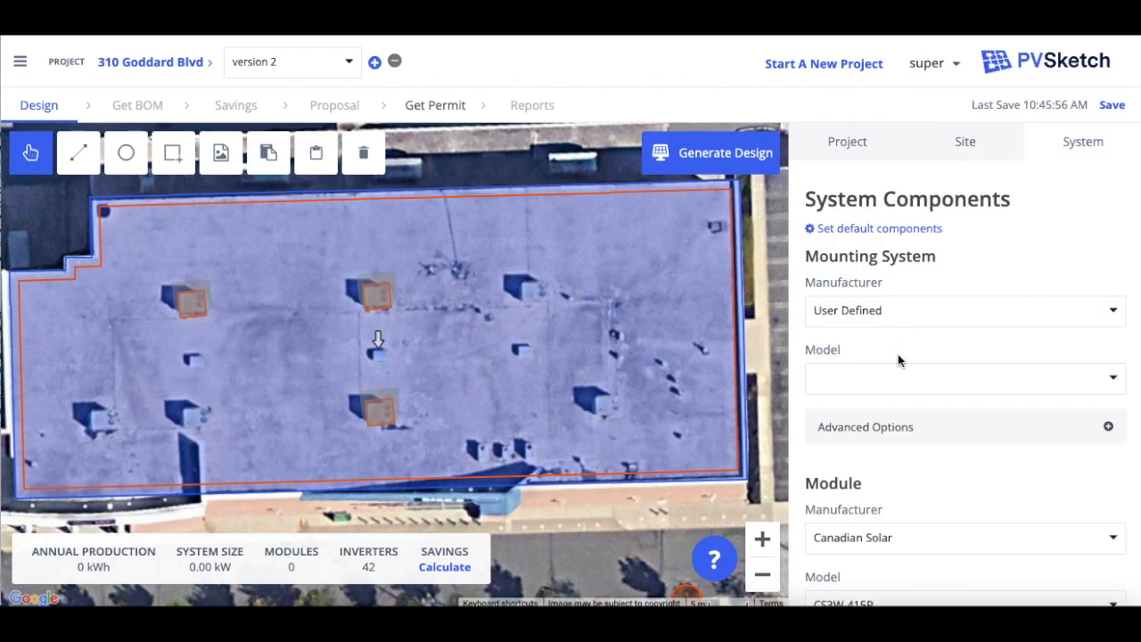
scroll(898, 356, "down", 1)
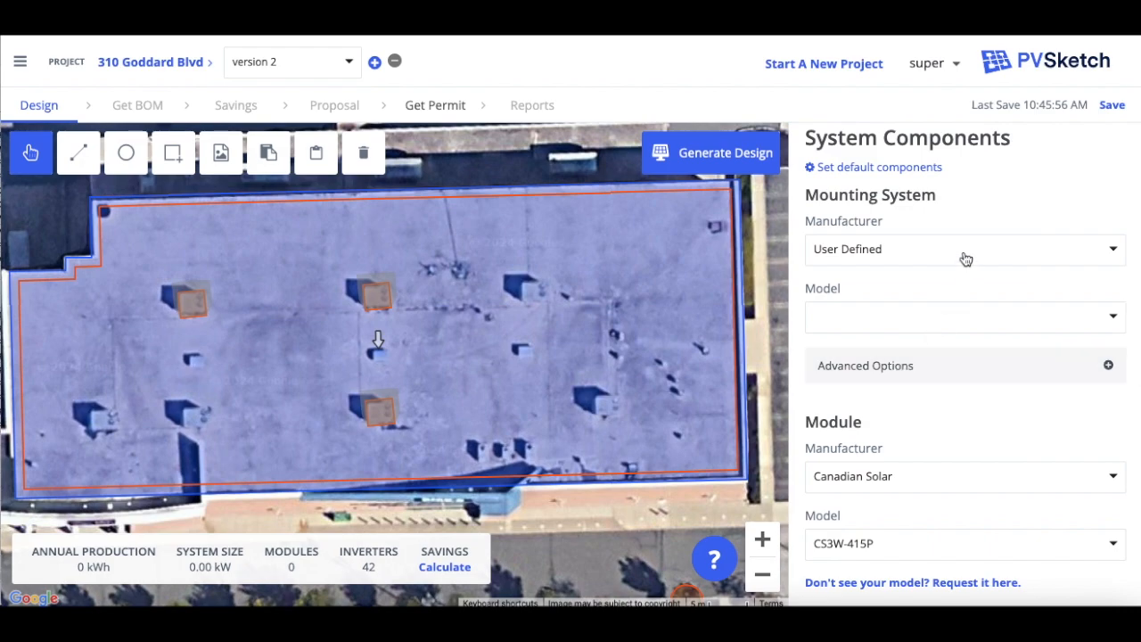
mouse_move(966, 259)
scroll(944, 401, "down", 4)
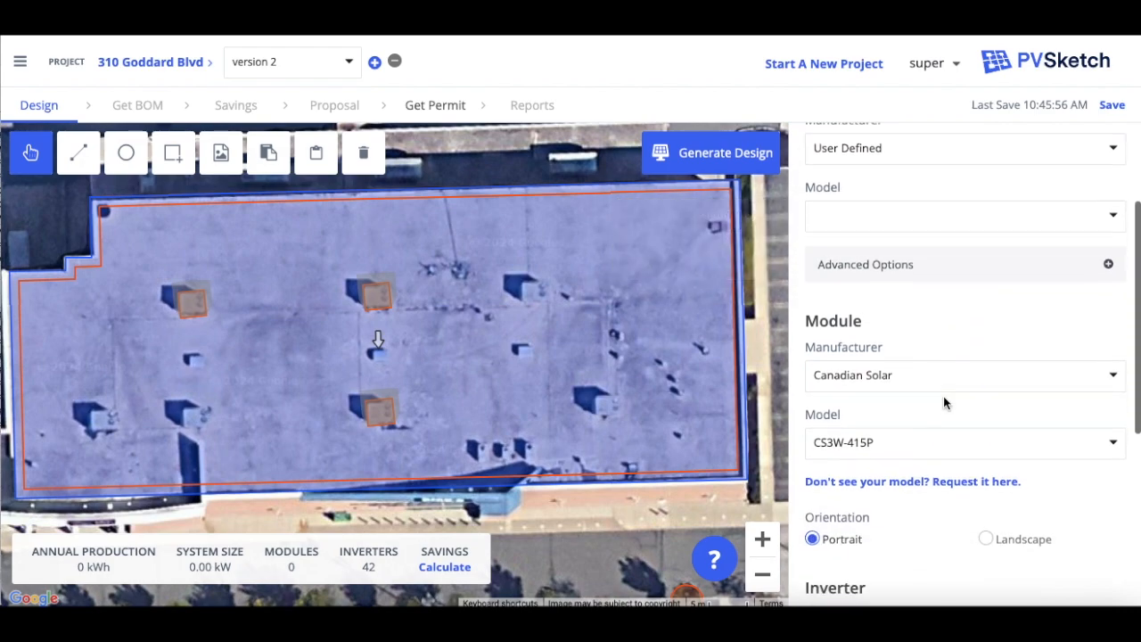
scroll(946, 405, "down", 2)
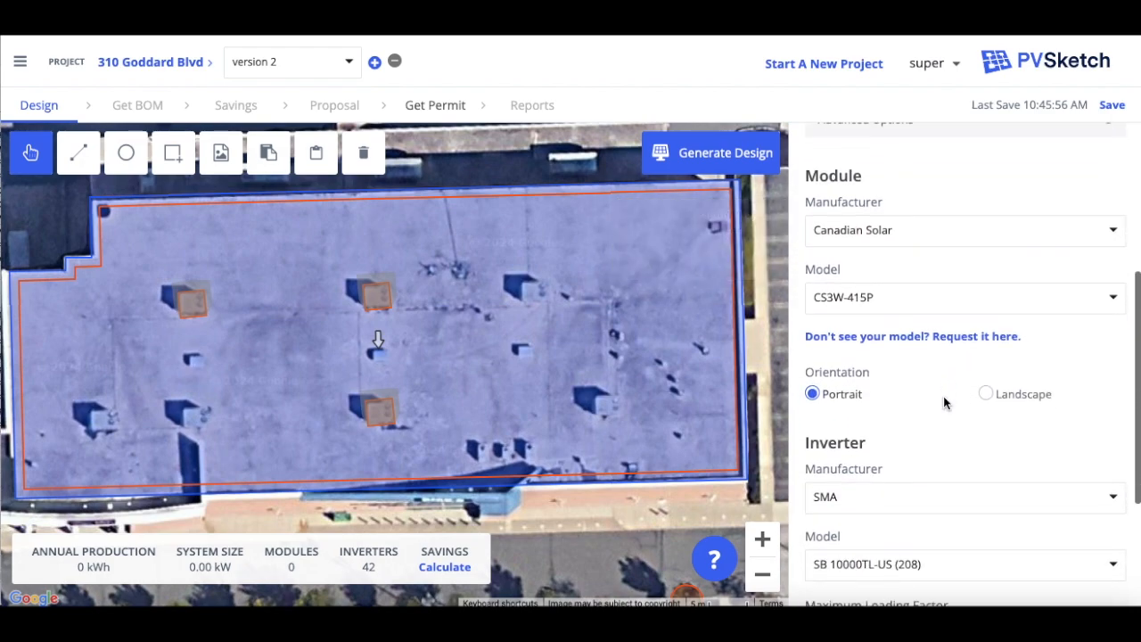
left_click(984, 367)
left_click(824, 371)
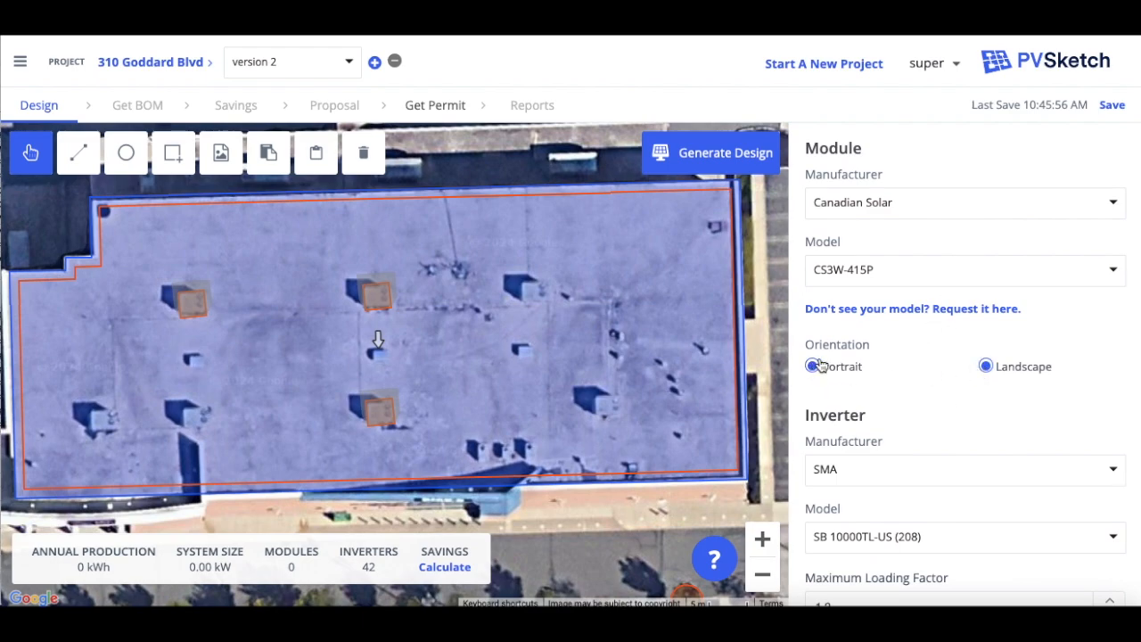
left_click(924, 271)
left_click(893, 402)
- Set the inverter manufacturer to Fronius and generate the PV design for version 2
scroll(897, 428, "down", 3)
left_click(897, 359)
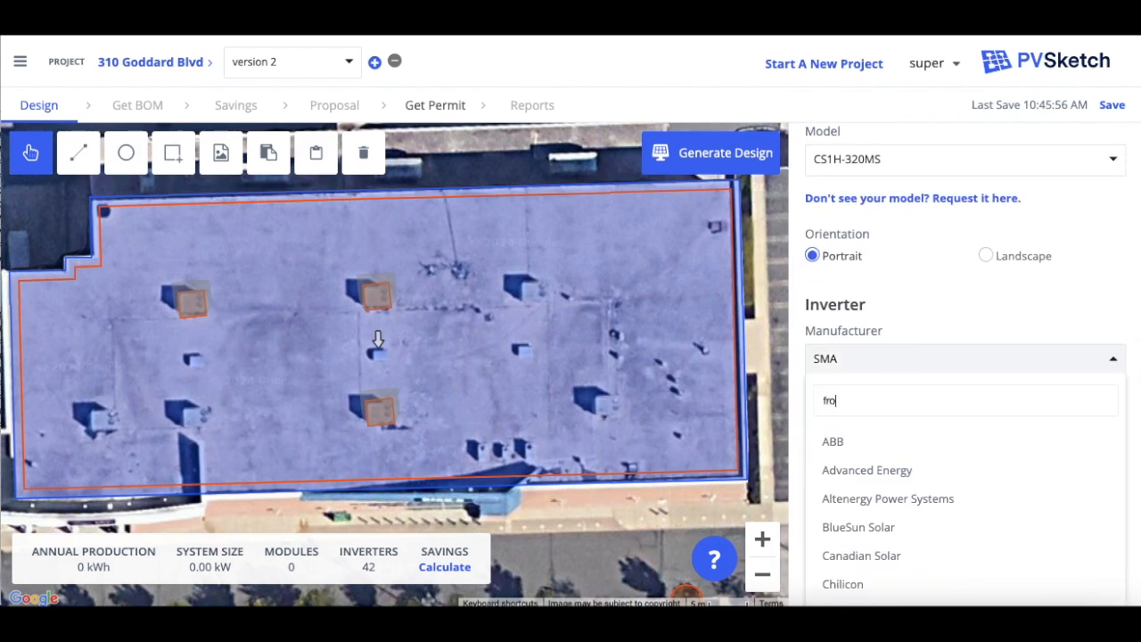
left_click(879, 445)
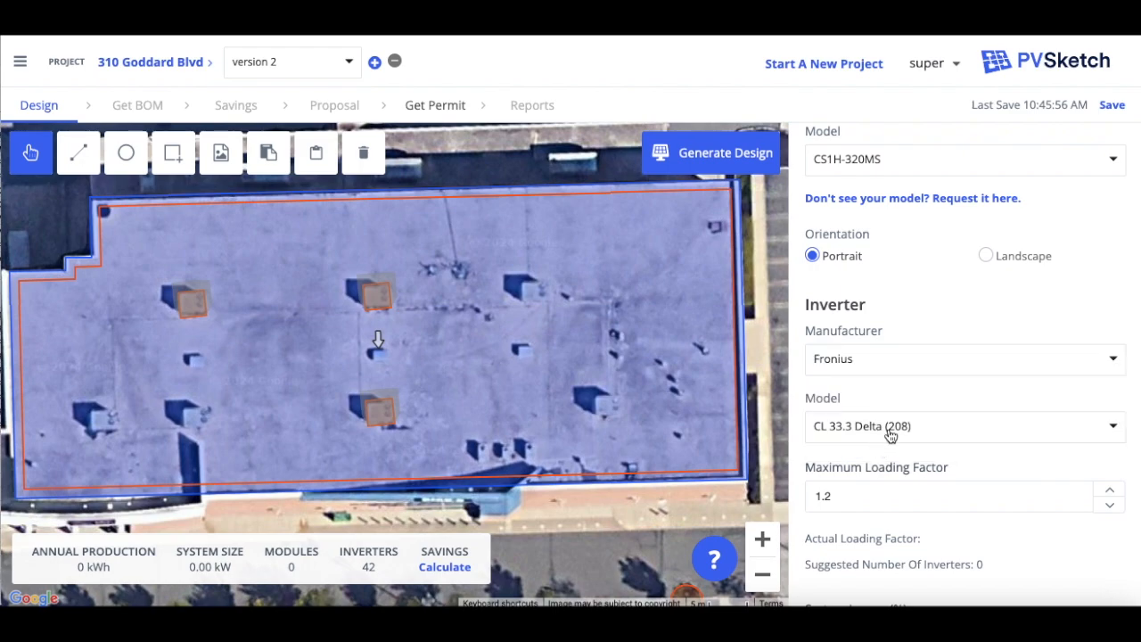
left_click(714, 162)
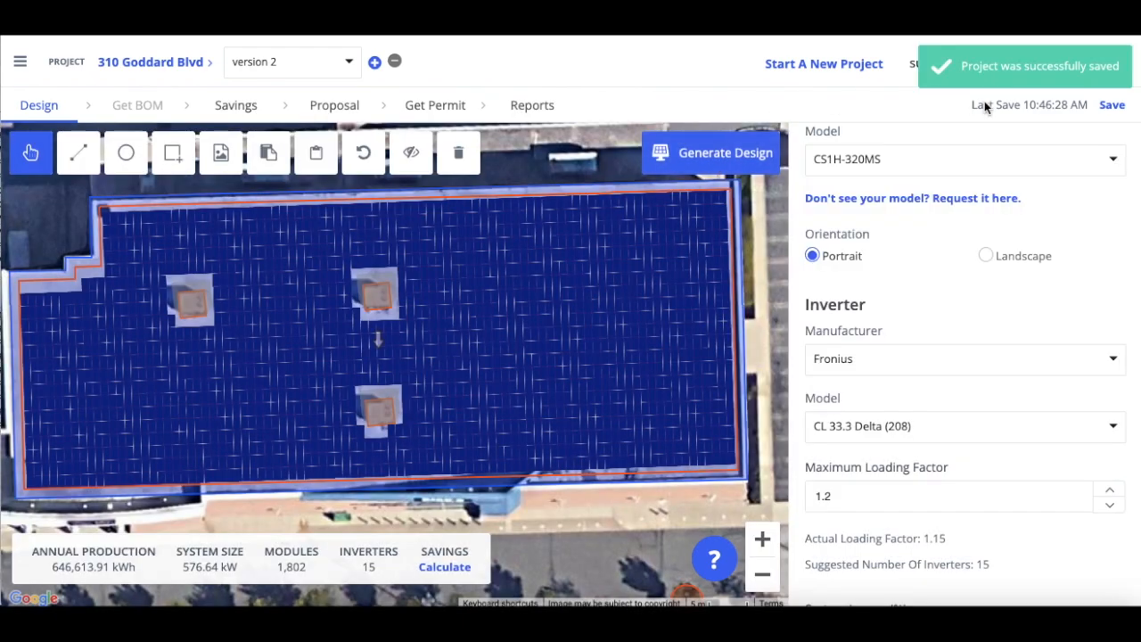
- Switch the project back to Version 1 and open its solar savings calculation
left_click(351, 64)
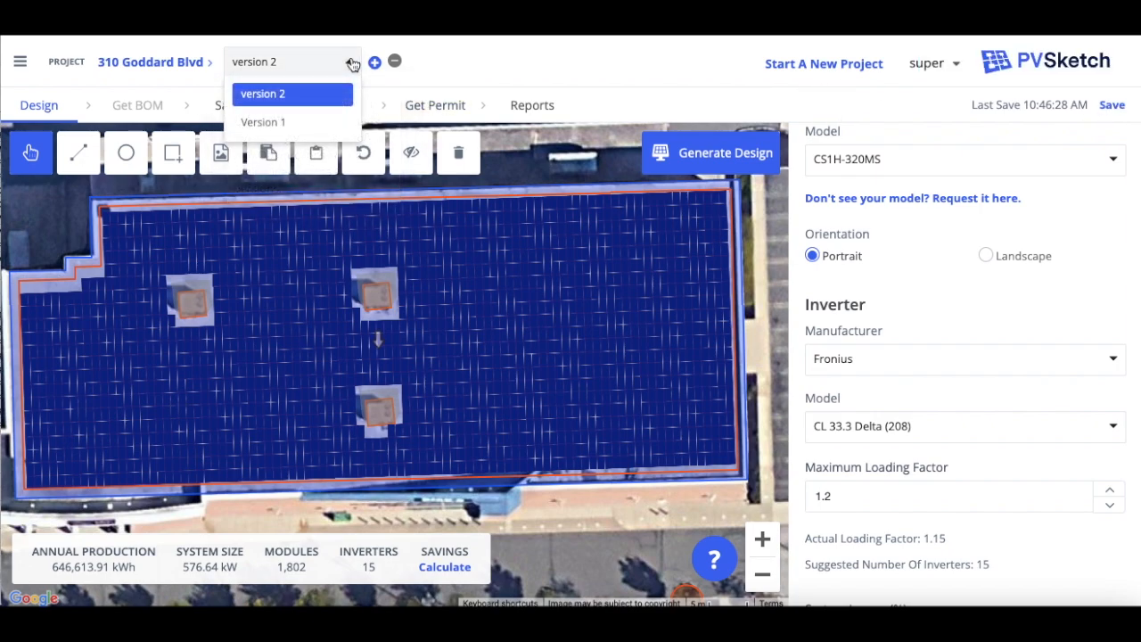
left_click(304, 125)
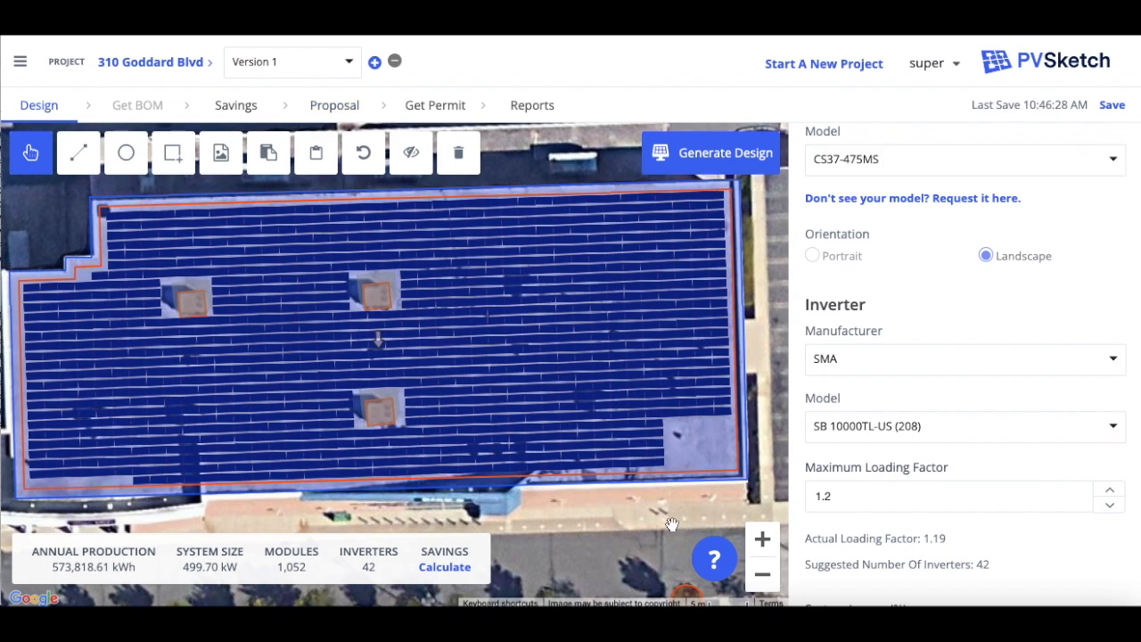
left_click(236, 109)
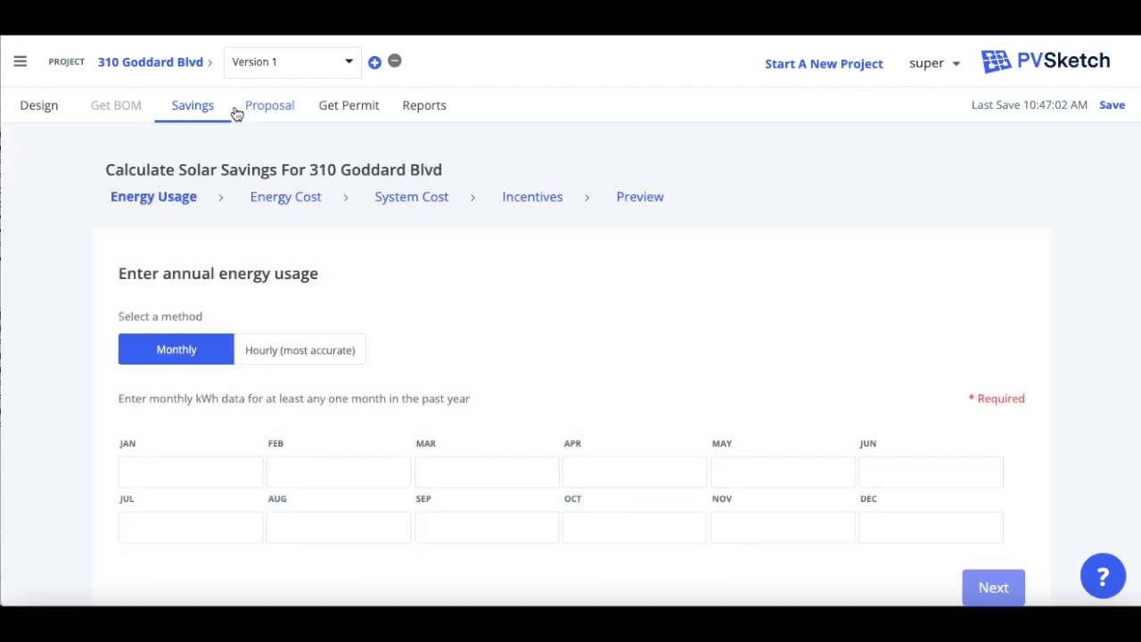
- Enter 100000 kWh as the January energy usage with the Monthly method and continue to the energy cost
scroll(554, 339, "down", 2)
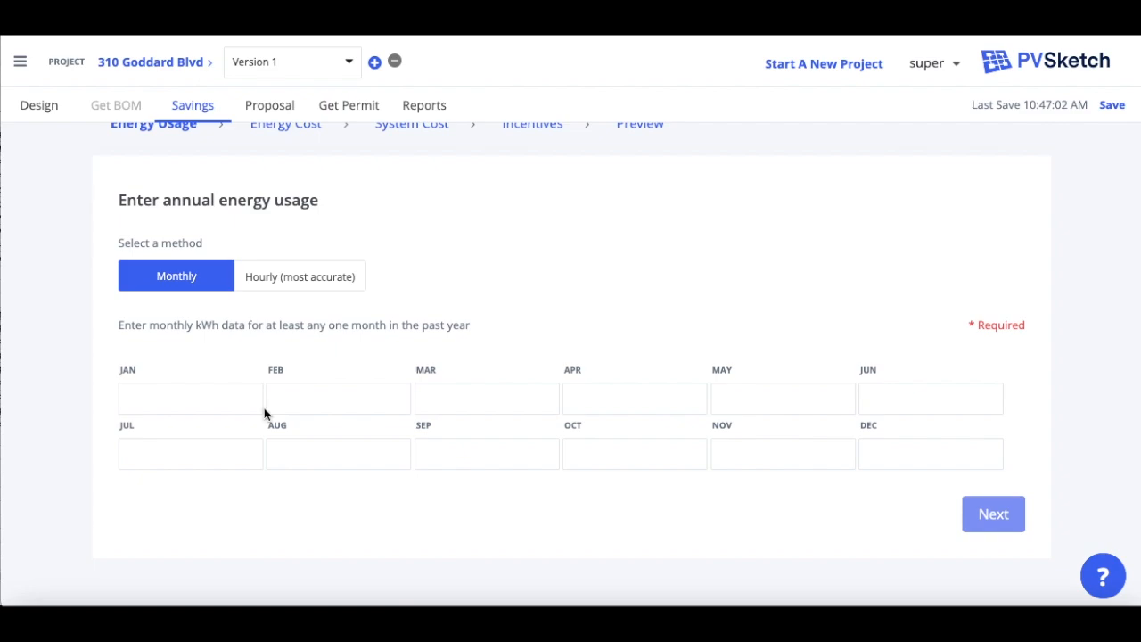
left_click(236, 393)
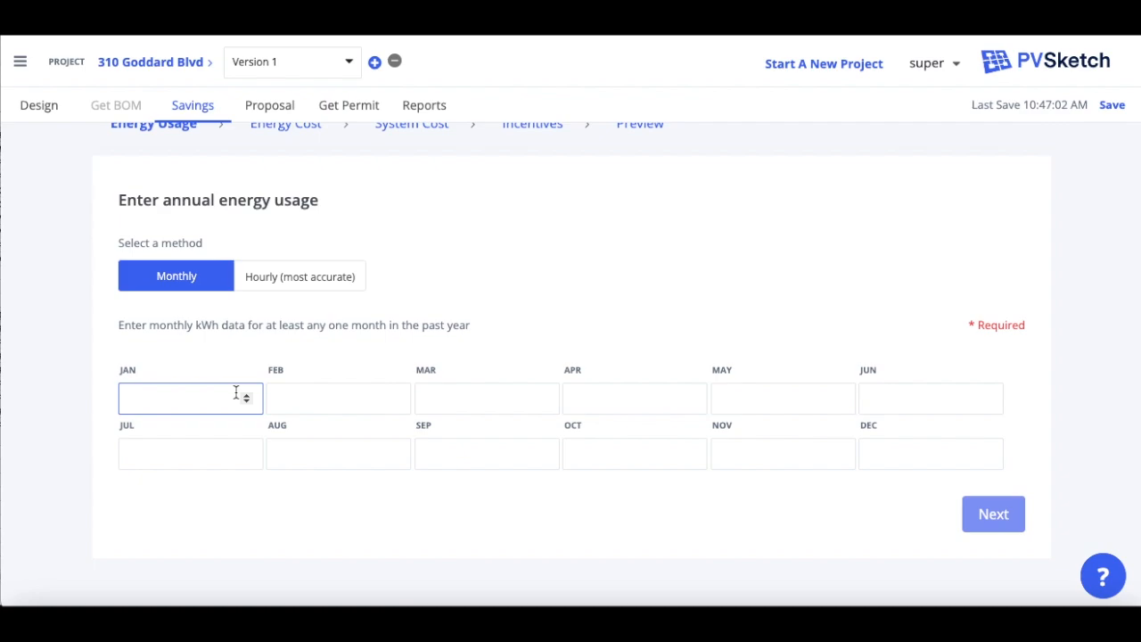
type("10000")
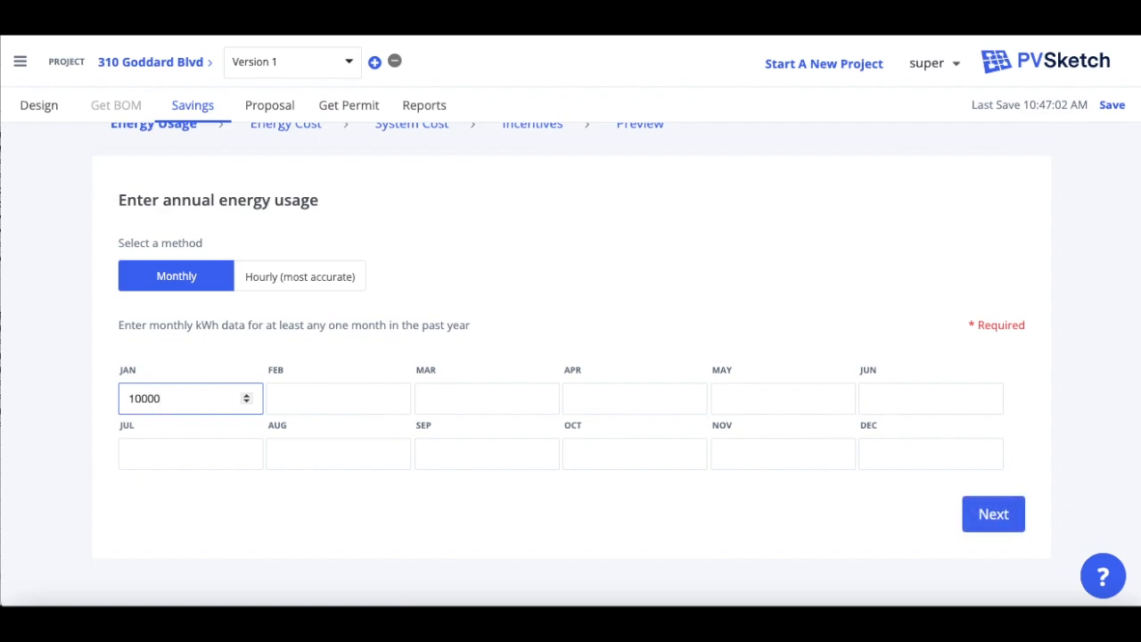
left_click(636, 502)
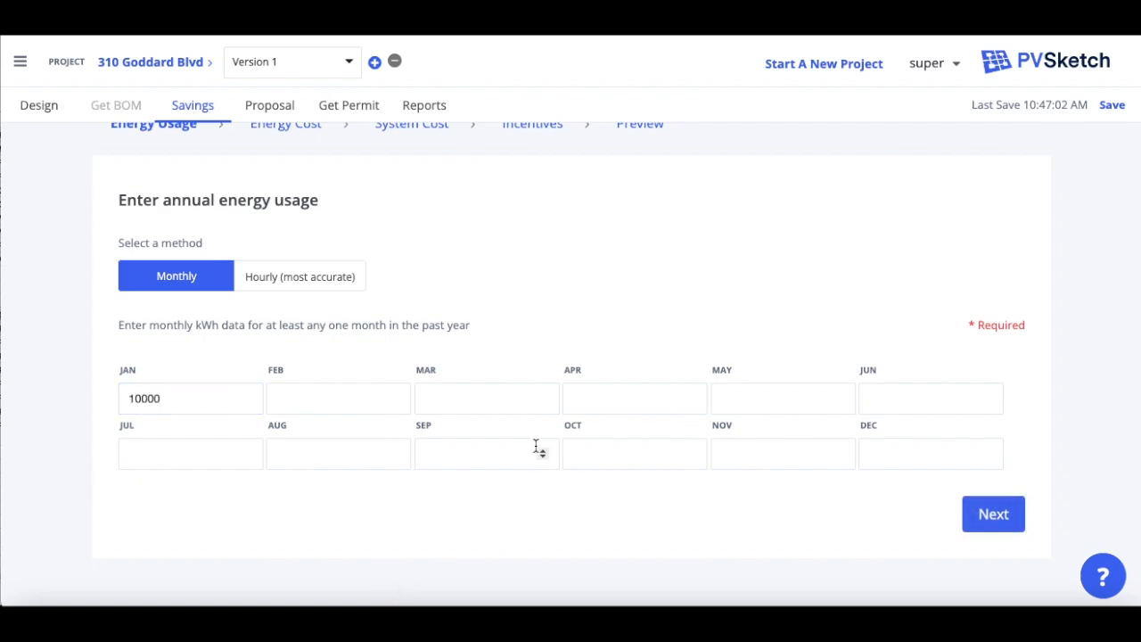
left_click(171, 401)
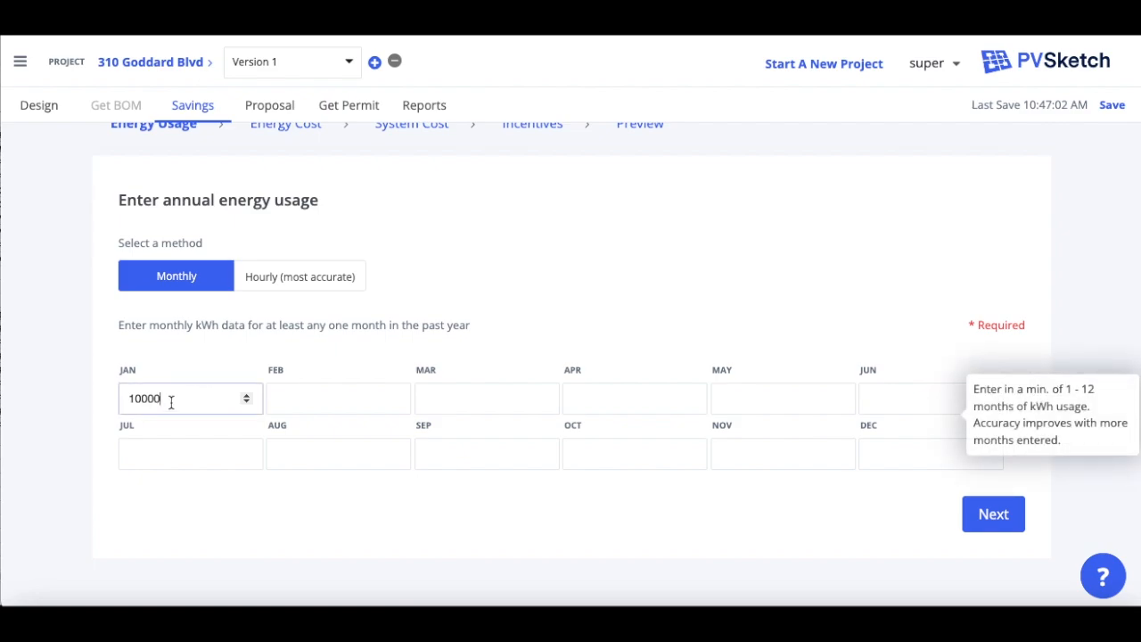
type("0")
left_click(301, 520)
left_click(992, 524)
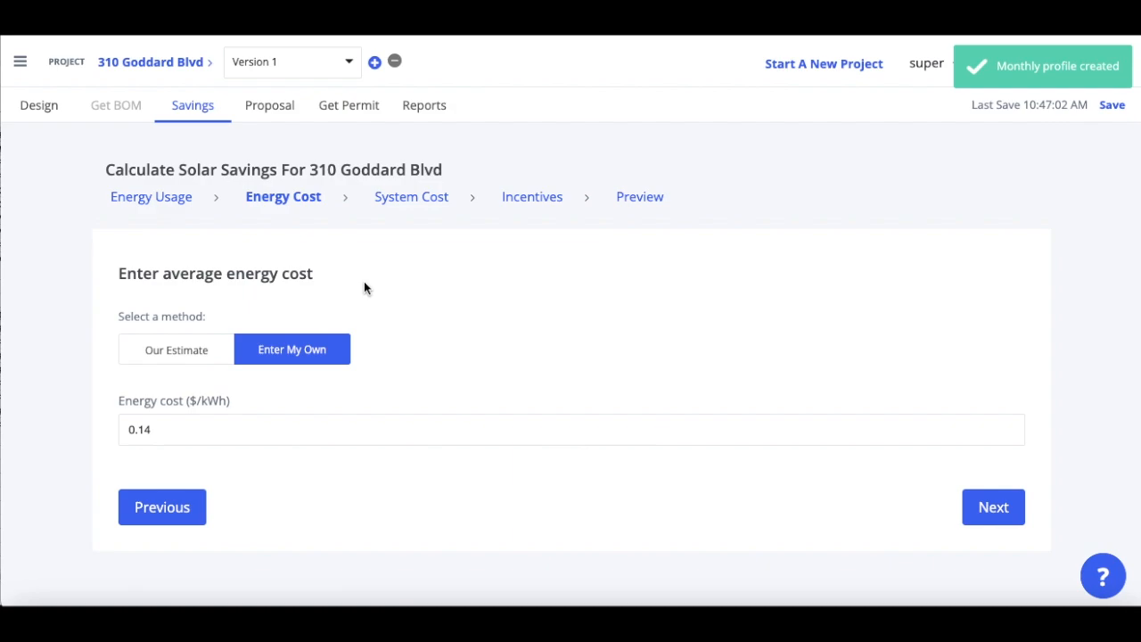
- Base the energy cost on Our Estimate with PECO Energy Co and General GS, checking the alternatives, and continue to the system cost
left_click(209, 350)
scroll(380, 445, "down", 1)
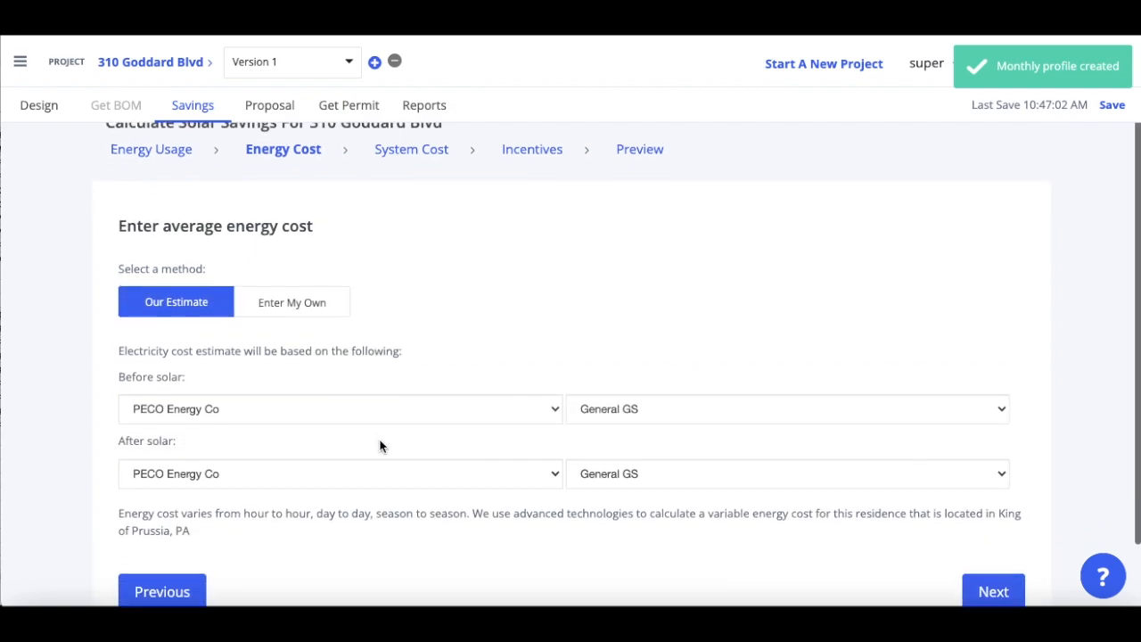
left_click(546, 410)
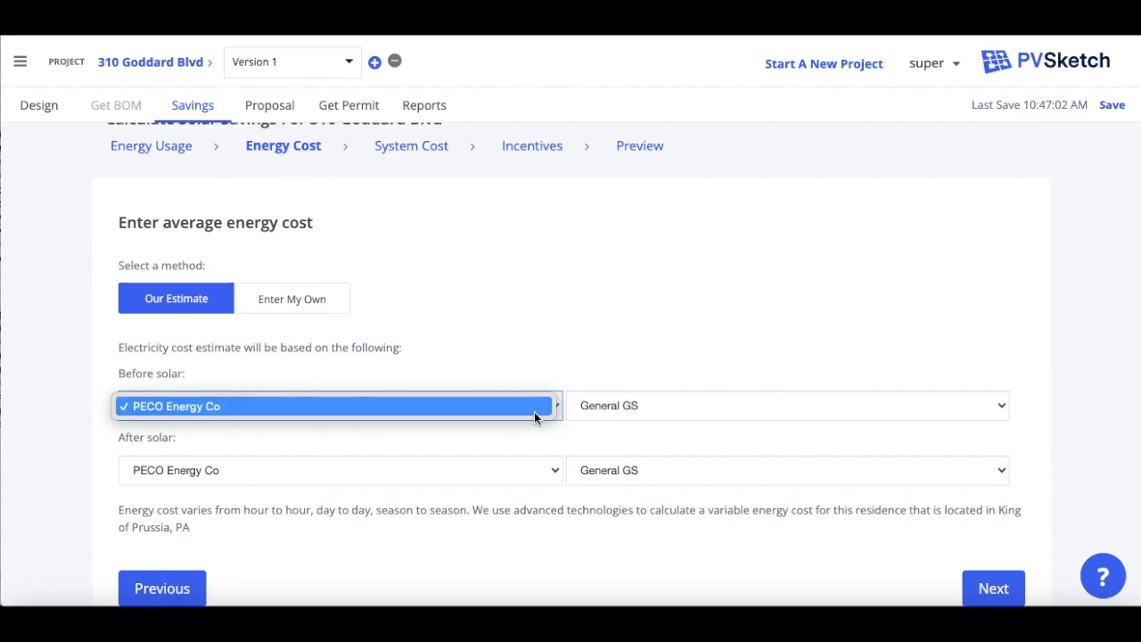
left_click(536, 412)
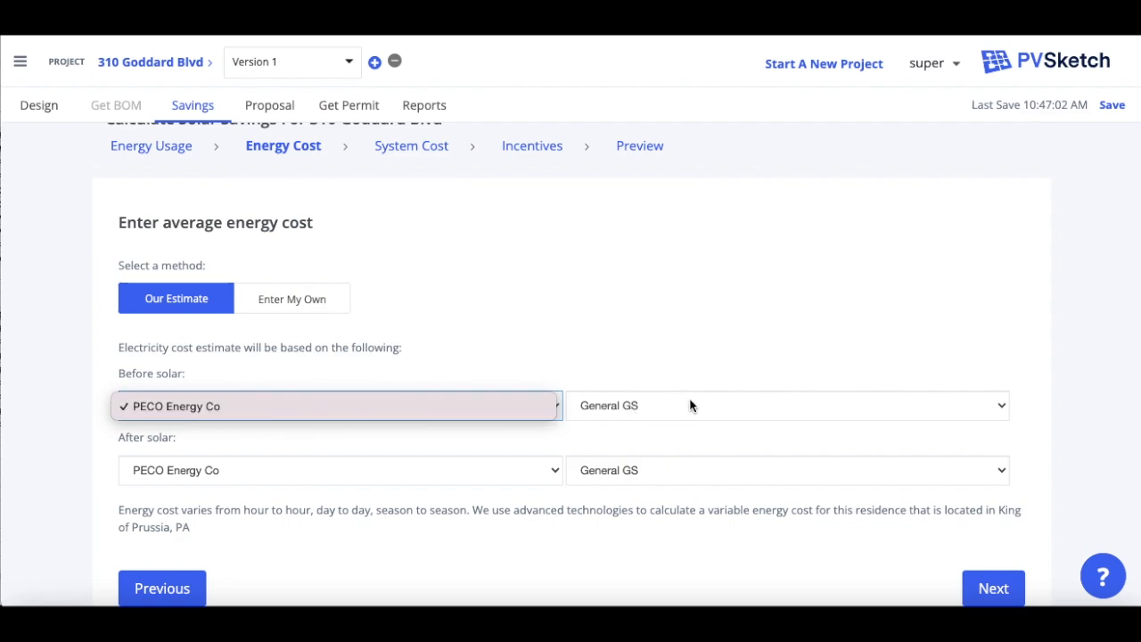
left_click(689, 412)
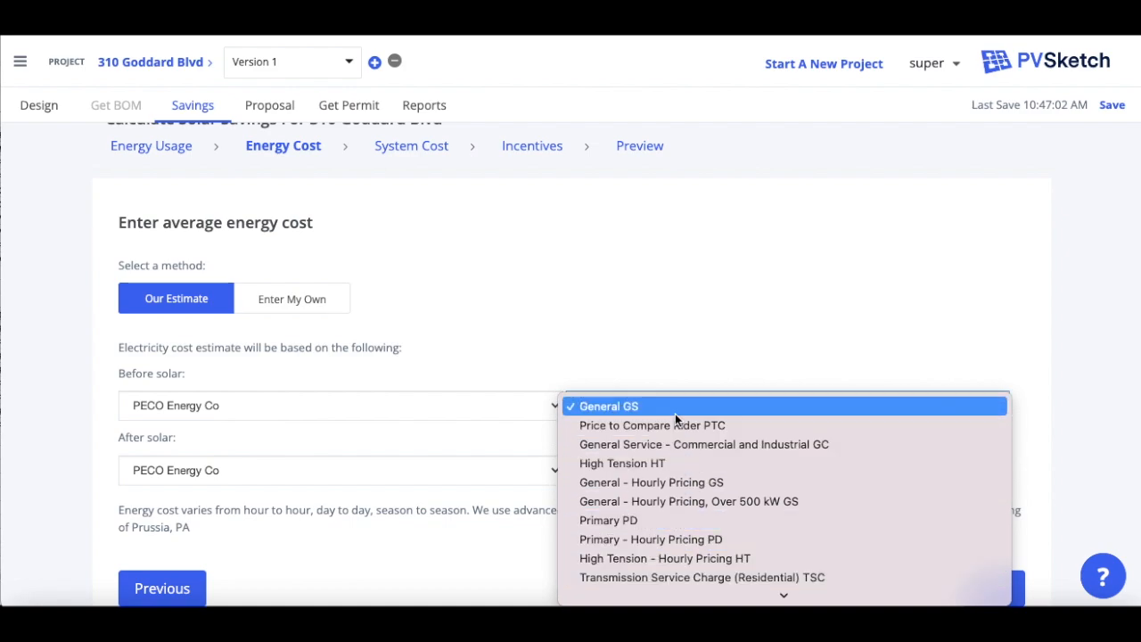
left_click(676, 354)
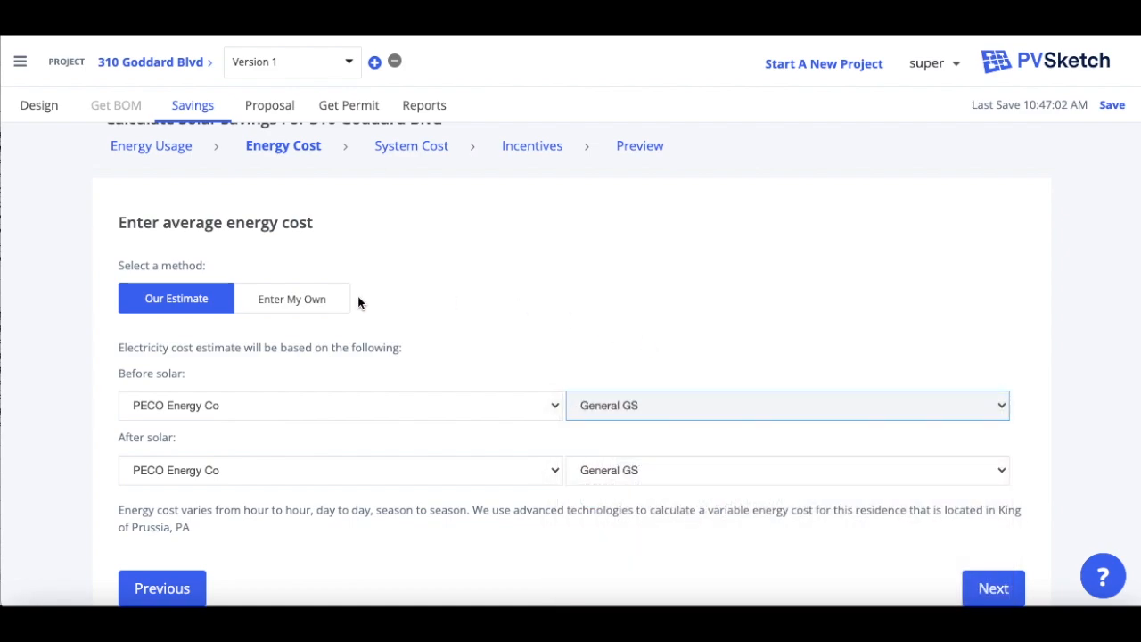
left_click(314, 301)
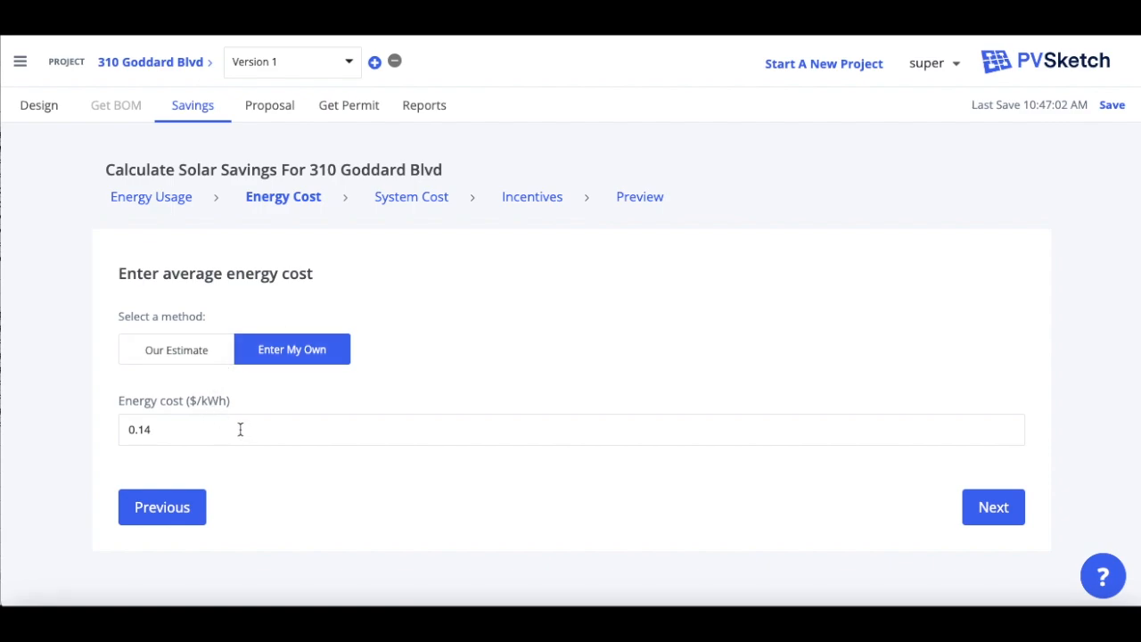
left_click(205, 355)
scroll(526, 428, "down", 2)
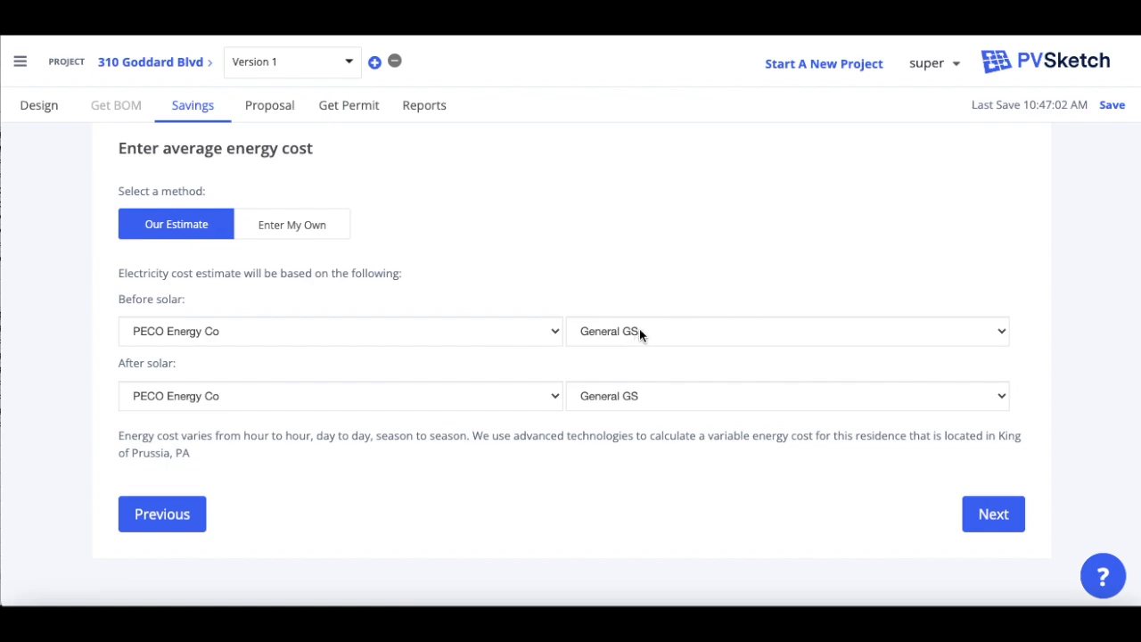
left_click(992, 514)
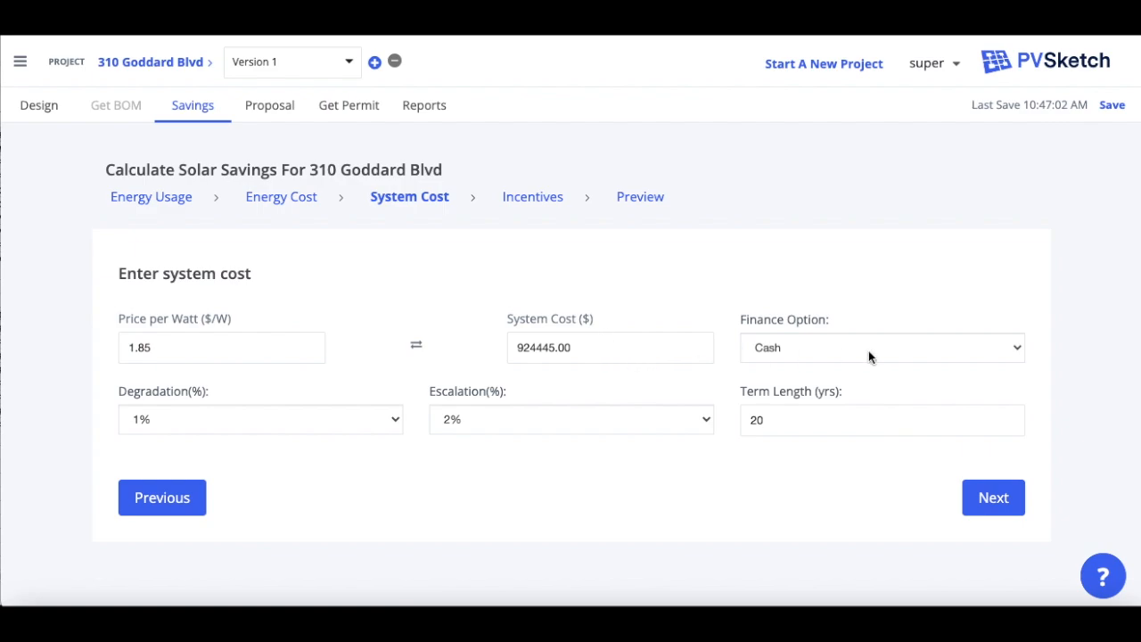
- Try the Lease, Loan and PPA finance options in turn for the system cost
left_click(981, 349)
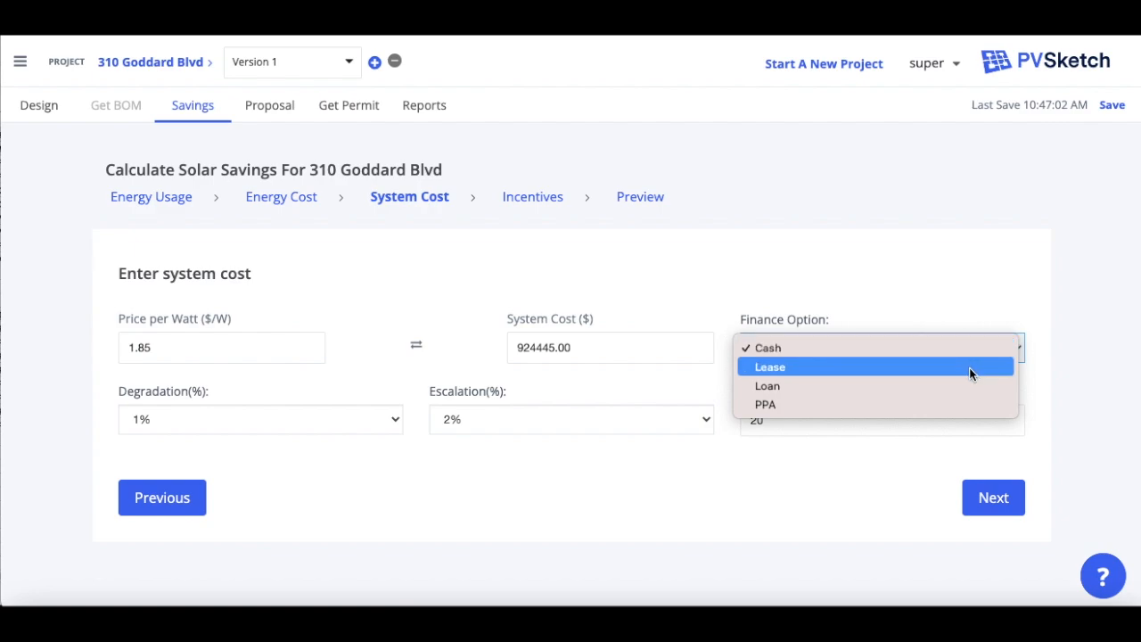
left_click(969, 367)
left_click(971, 353)
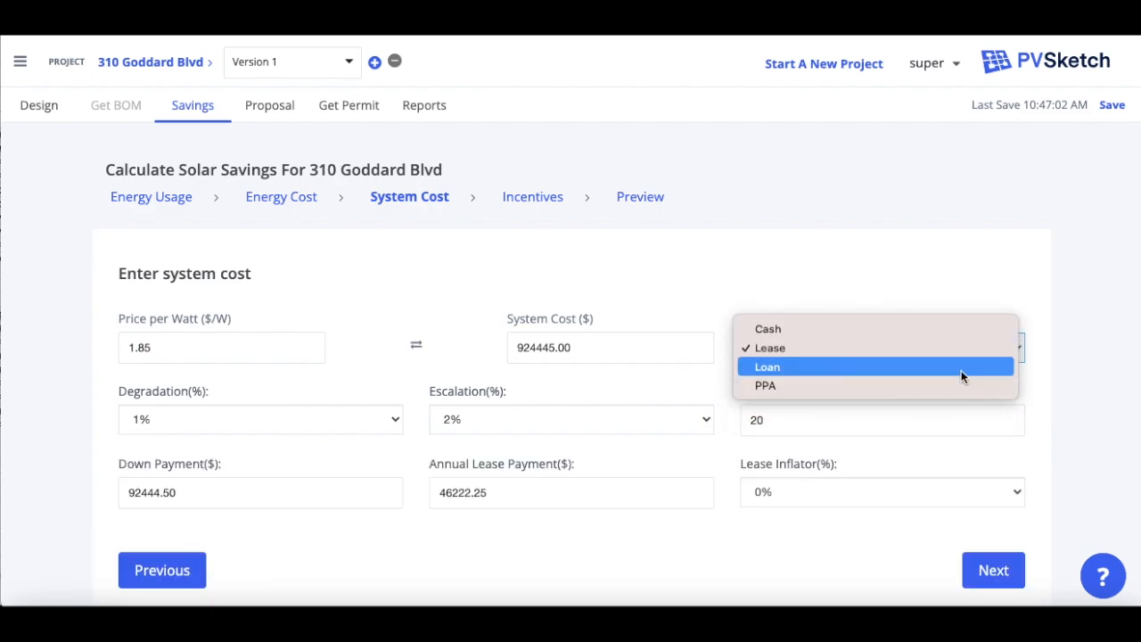
left_click(962, 368)
left_click(953, 358)
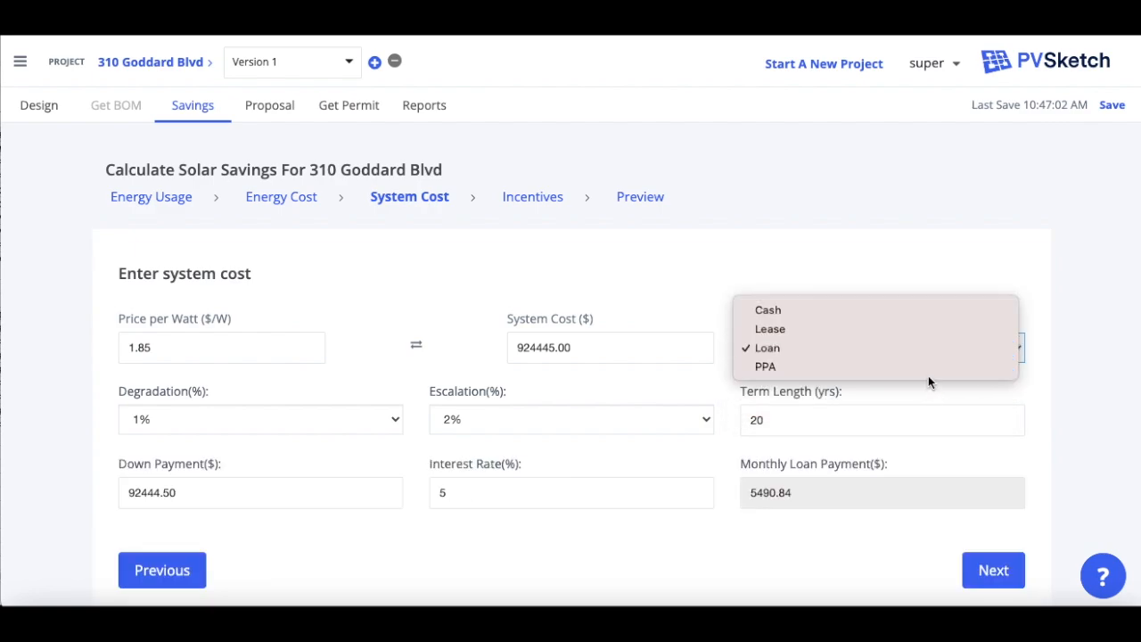
left_click(928, 370)
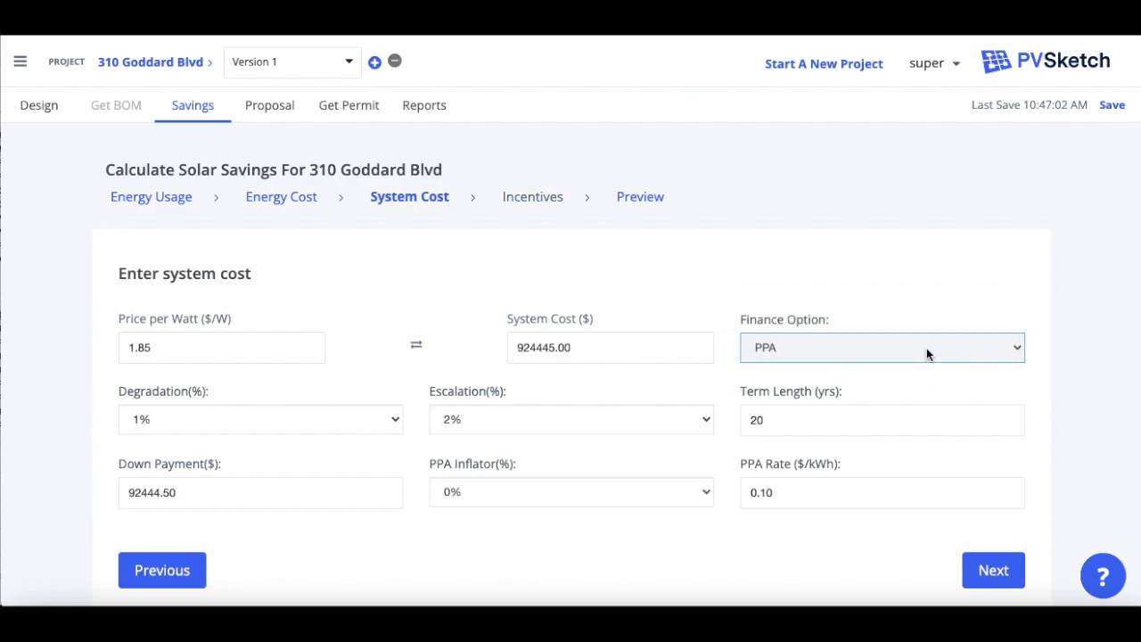
- Set the finance option back to Cash and continue to the incentives
left_click(926, 348)
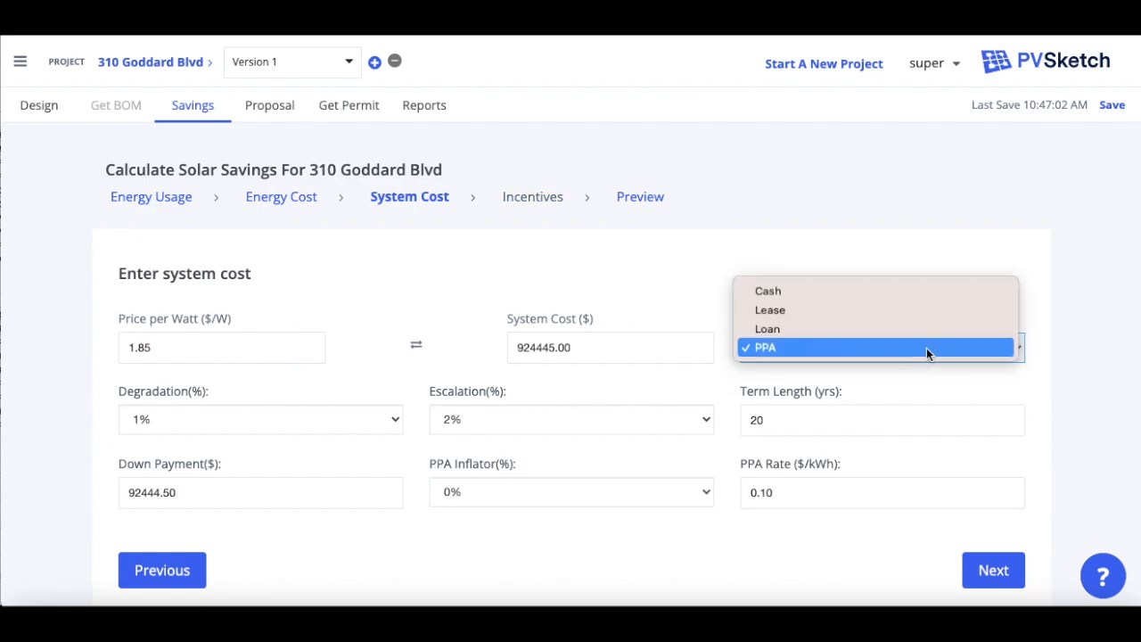
left_click(913, 291)
left_click(994, 502)
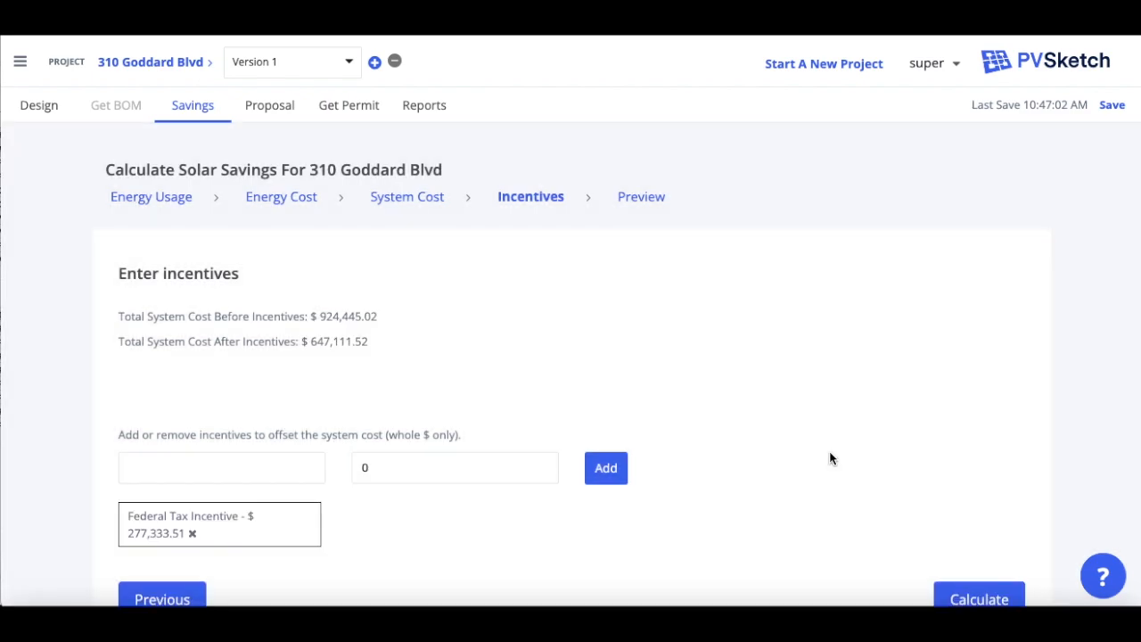
- Add an incentive named "state incentives" worth $10000 to offset the system cost
scroll(829, 458, "down", 1)
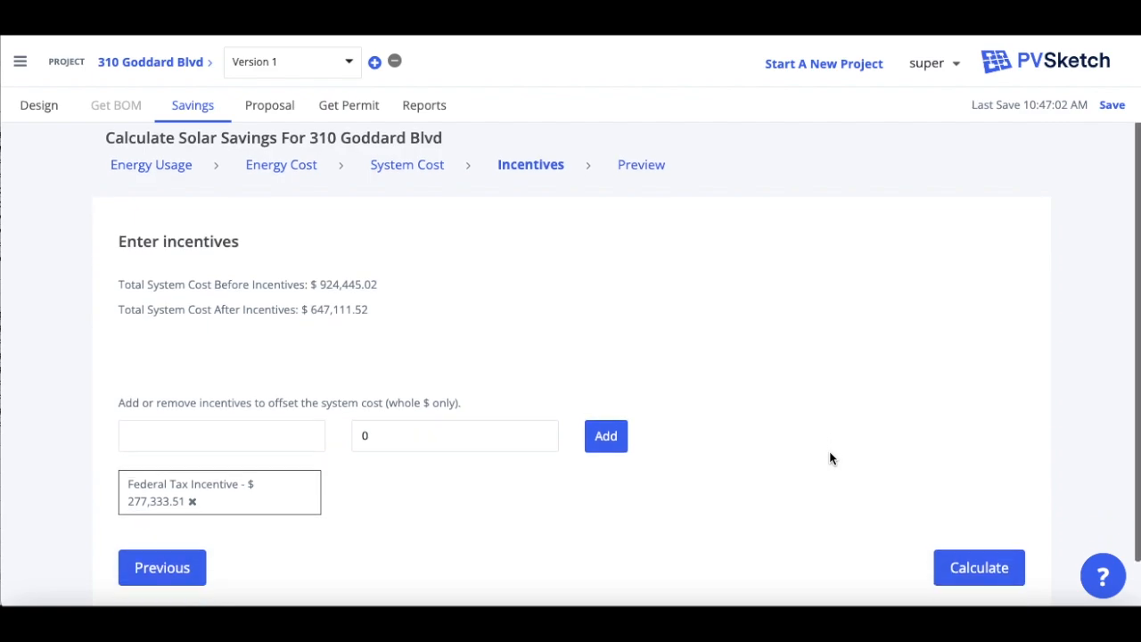
left_click(224, 433)
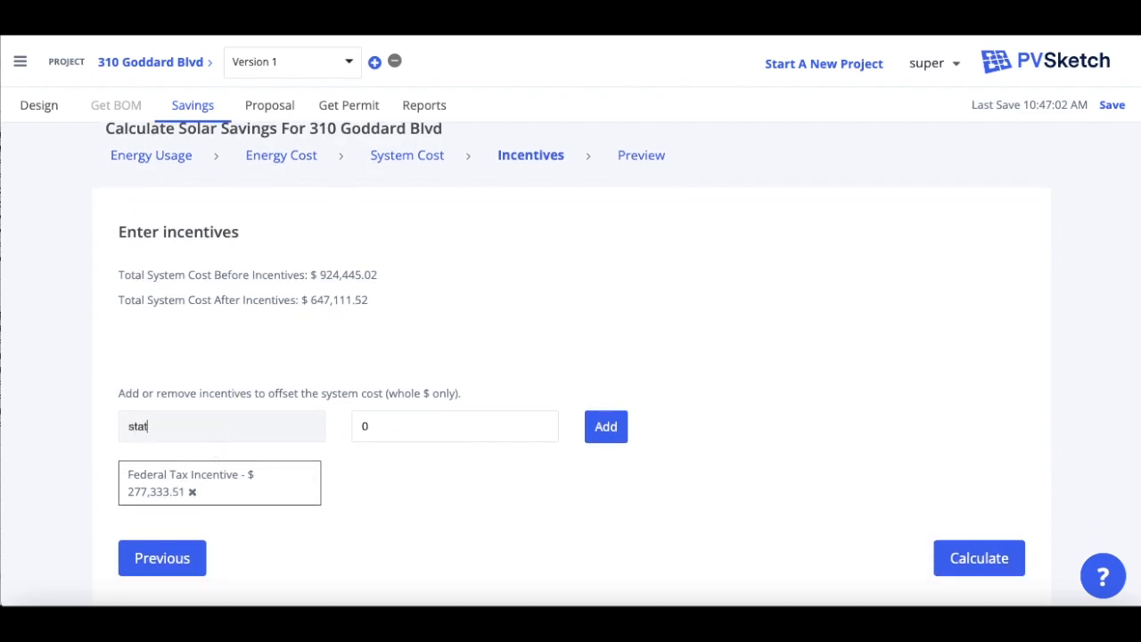
type("state incentives")
left_click(398, 428)
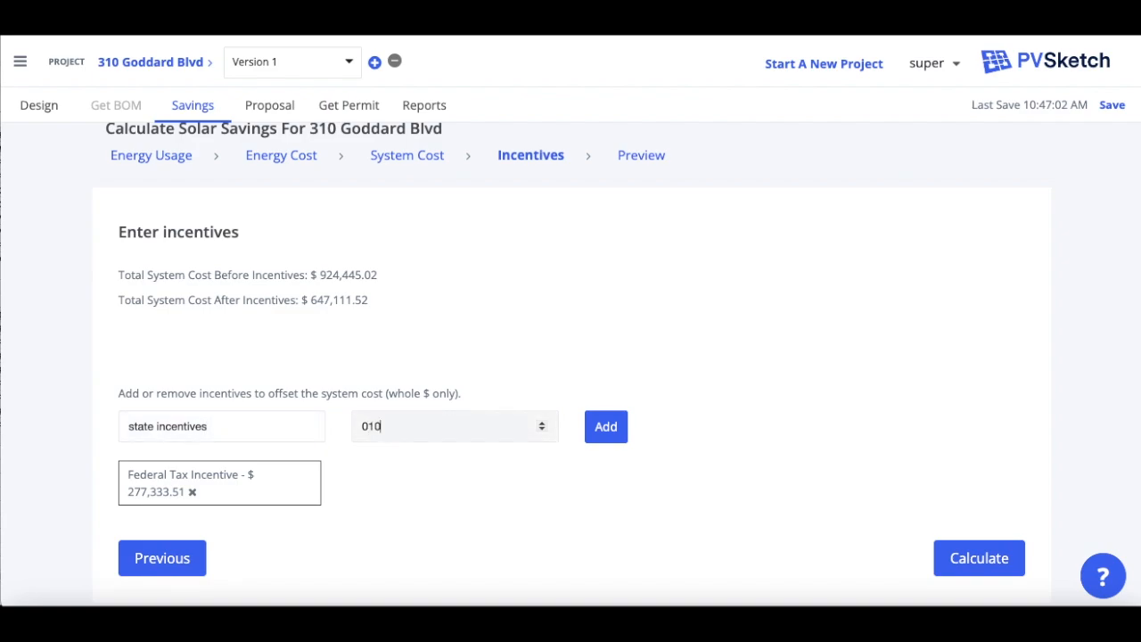
type("10000")
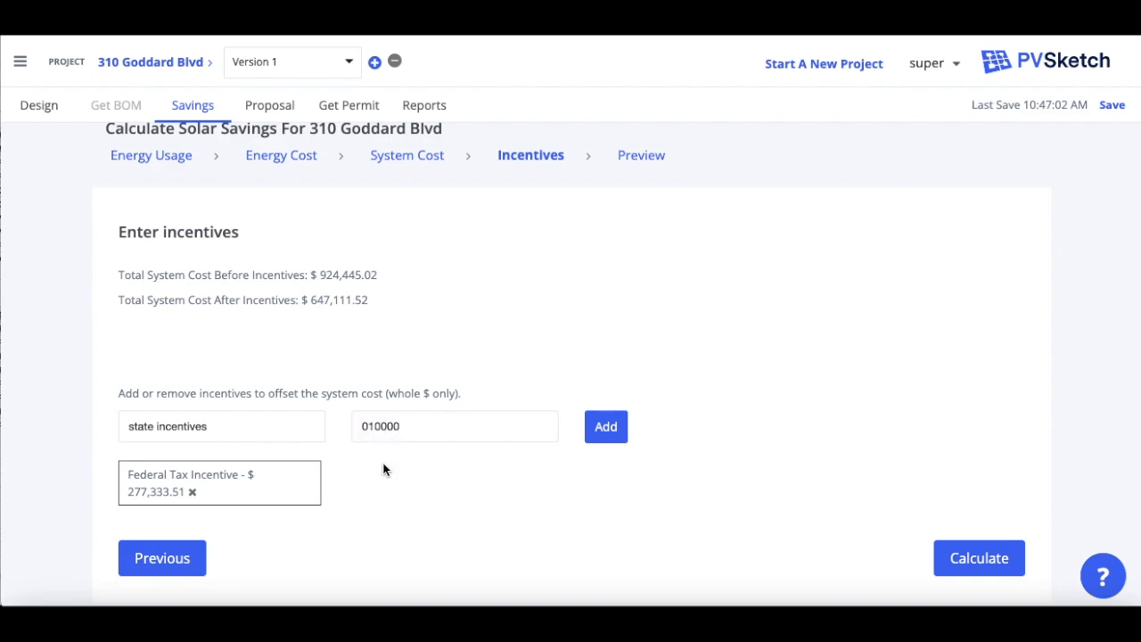
left_click(612, 428)
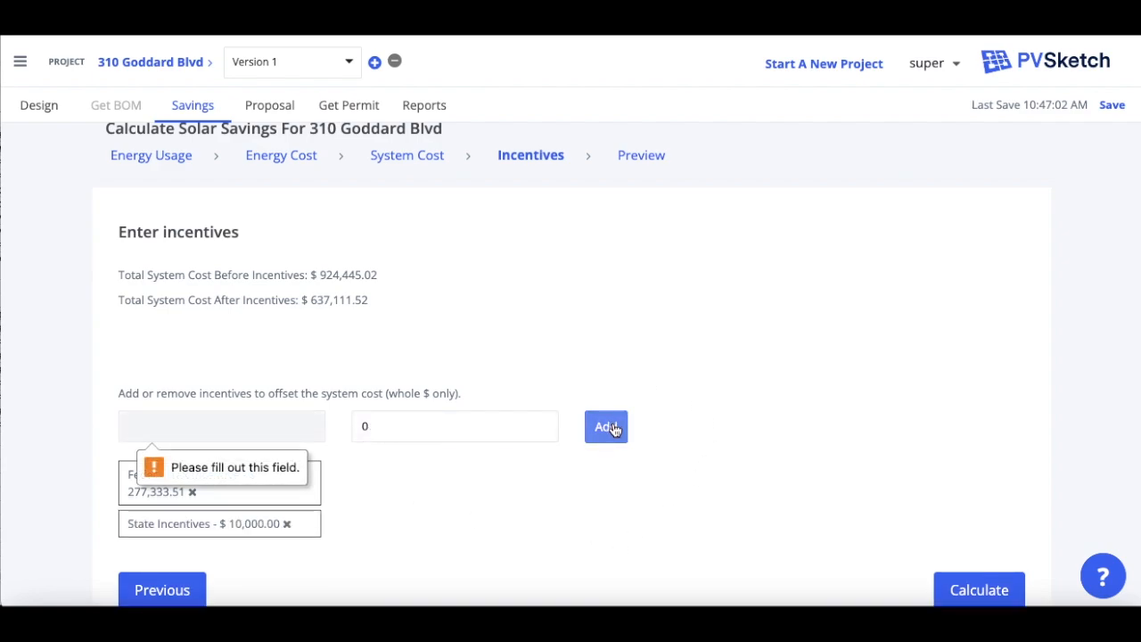
- Calculate the solar savings and review the energy contribution, savings over time and system cost after incentives
left_click(971, 589)
scroll(879, 440, "down", 1)
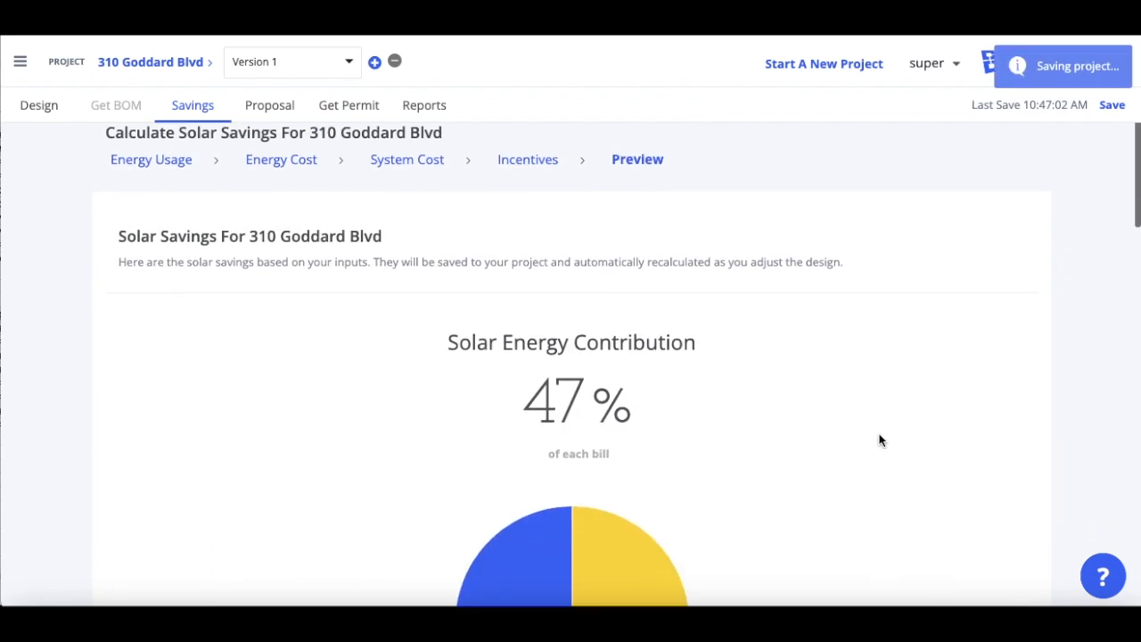
scroll(879, 439, "down", 3)
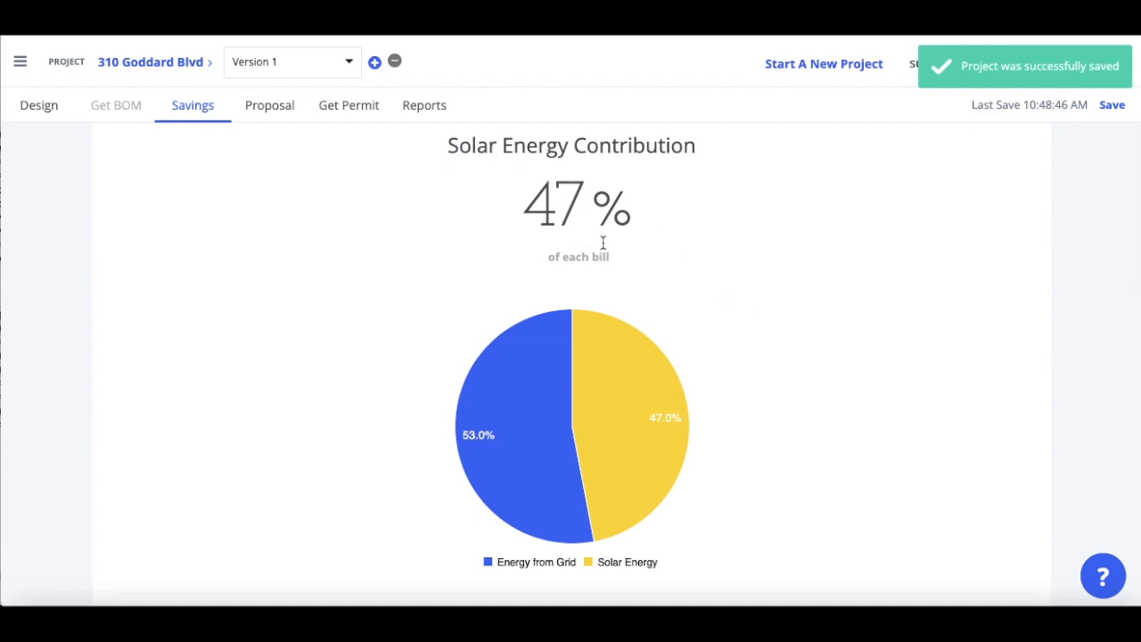
scroll(668, 236, "down", 5)
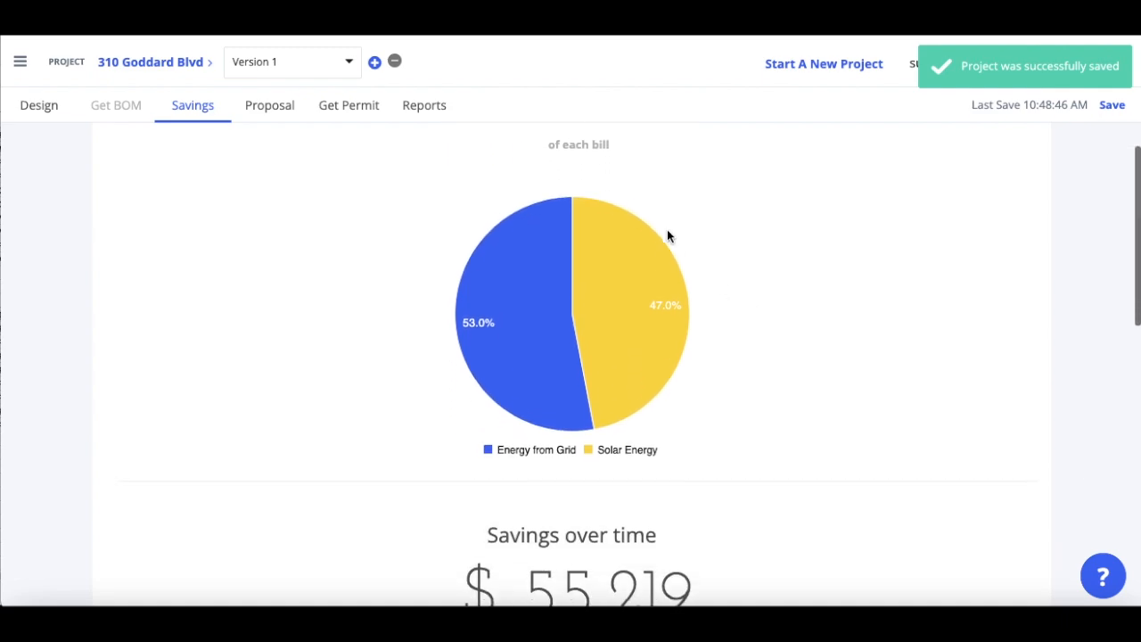
scroll(667, 229, "down", 1)
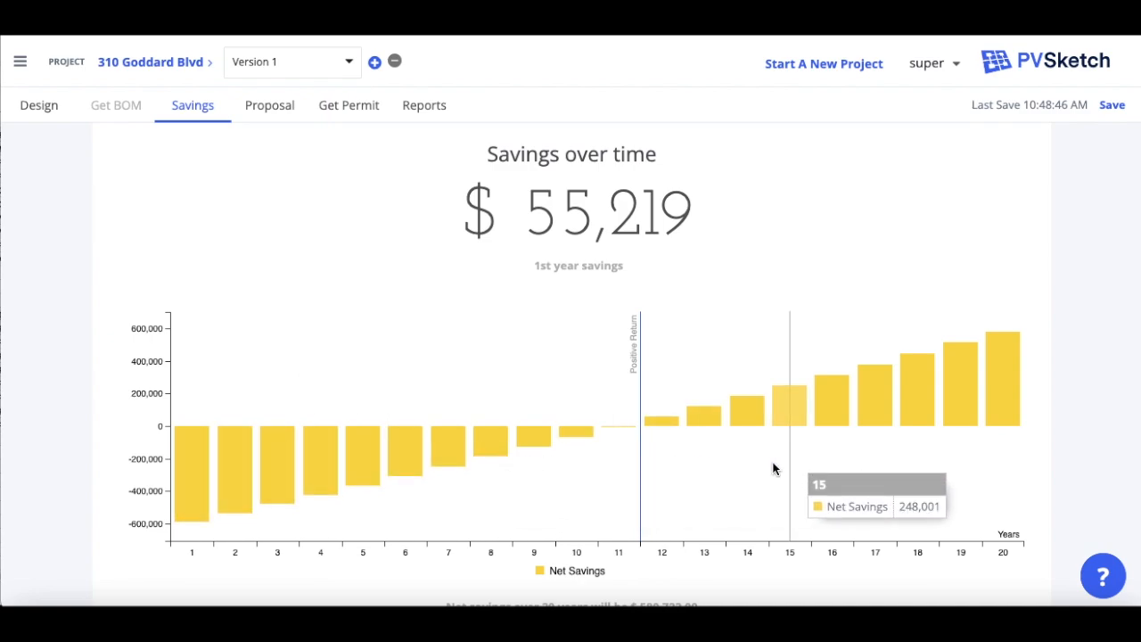
scroll(773, 468, "down", 3)
scroll(773, 468, "down", 2)
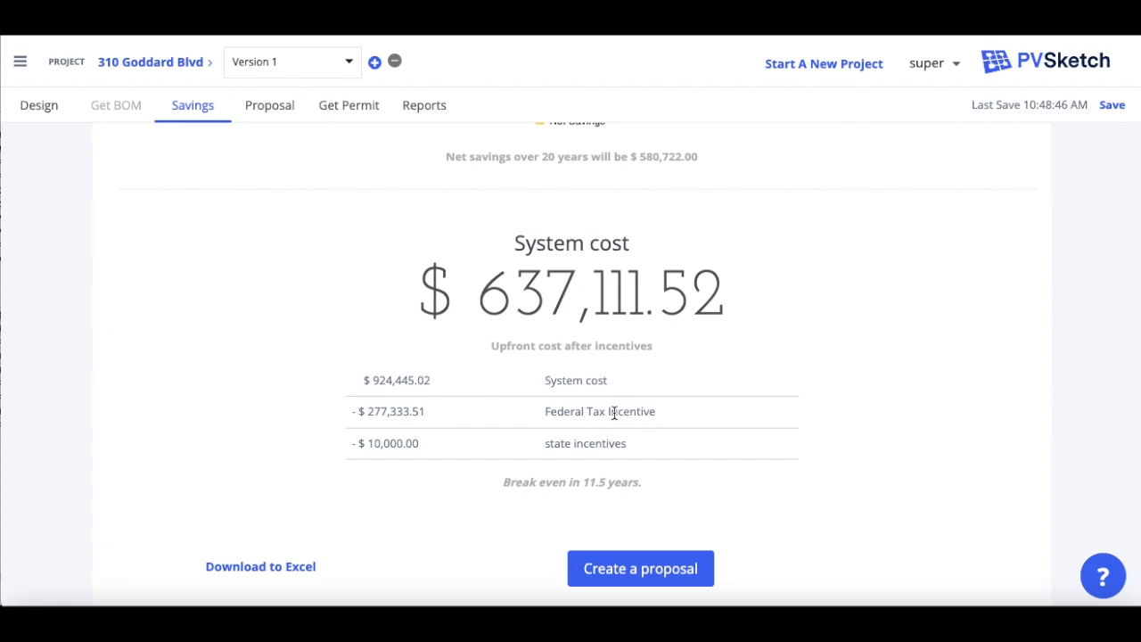
- Download the solar savings report to Excel and open the workbook
left_click(287, 563)
scroll(294, 557, "down", 1)
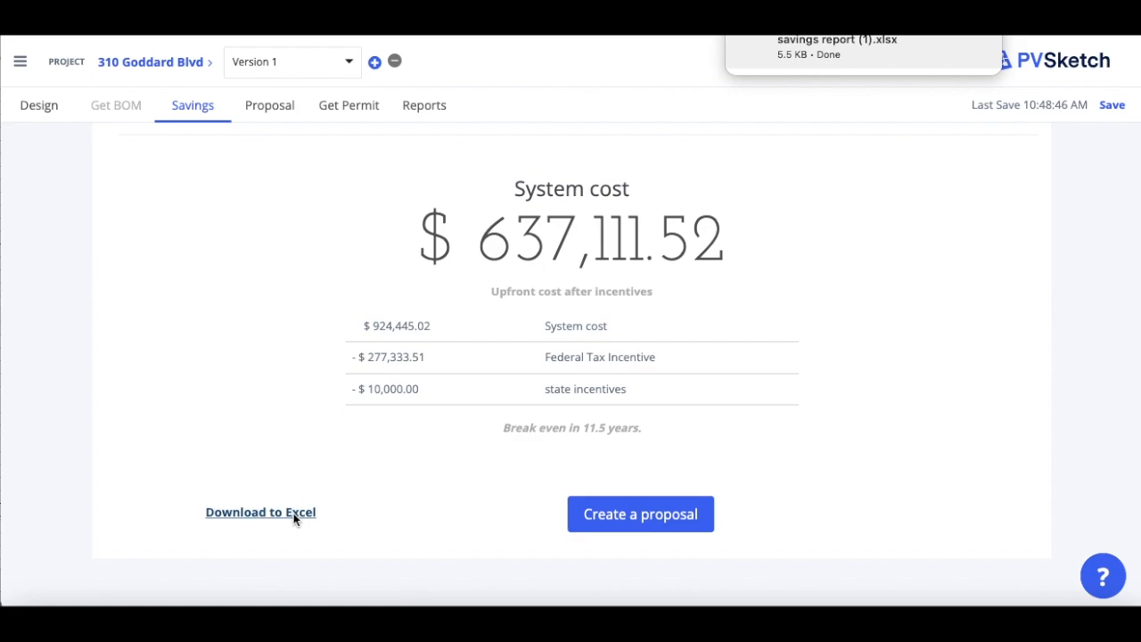
scroll(393, 482, "up", 5)
scroll(393, 487, "up", 4)
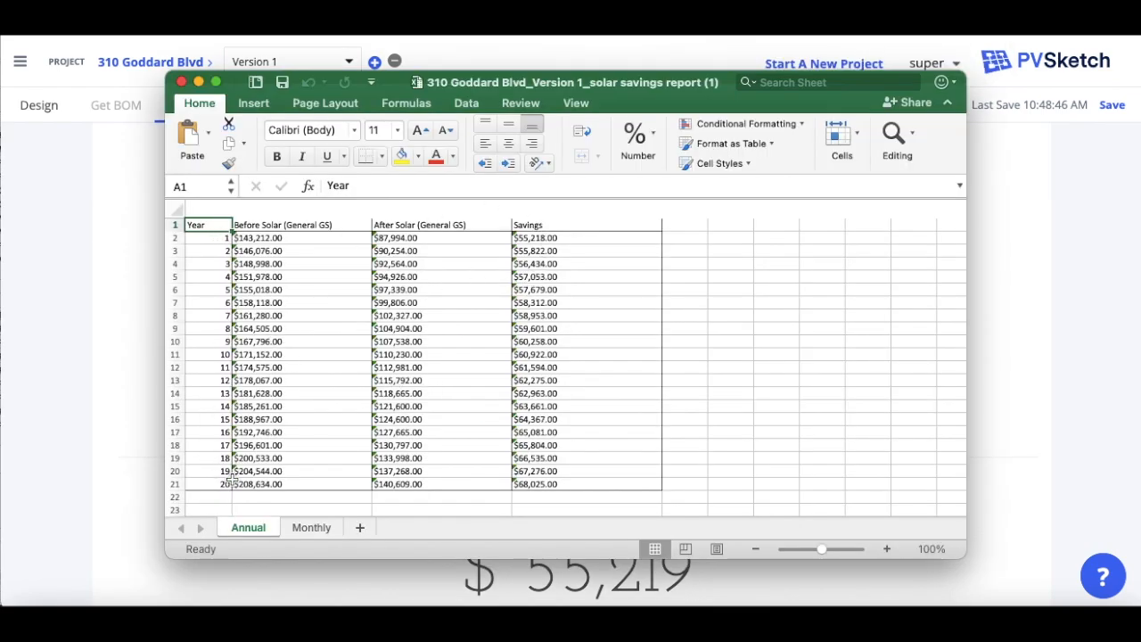
- Check the Monthly sheet of the savings report, close the workbook and return to the system cost summary
left_click(304, 526)
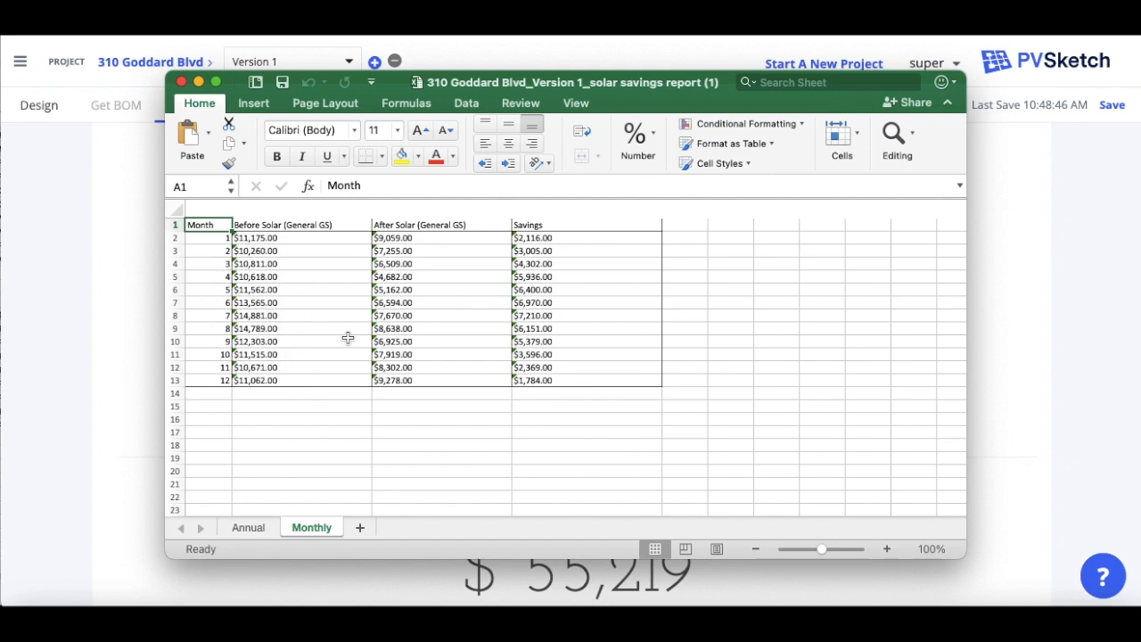
left_click(181, 82)
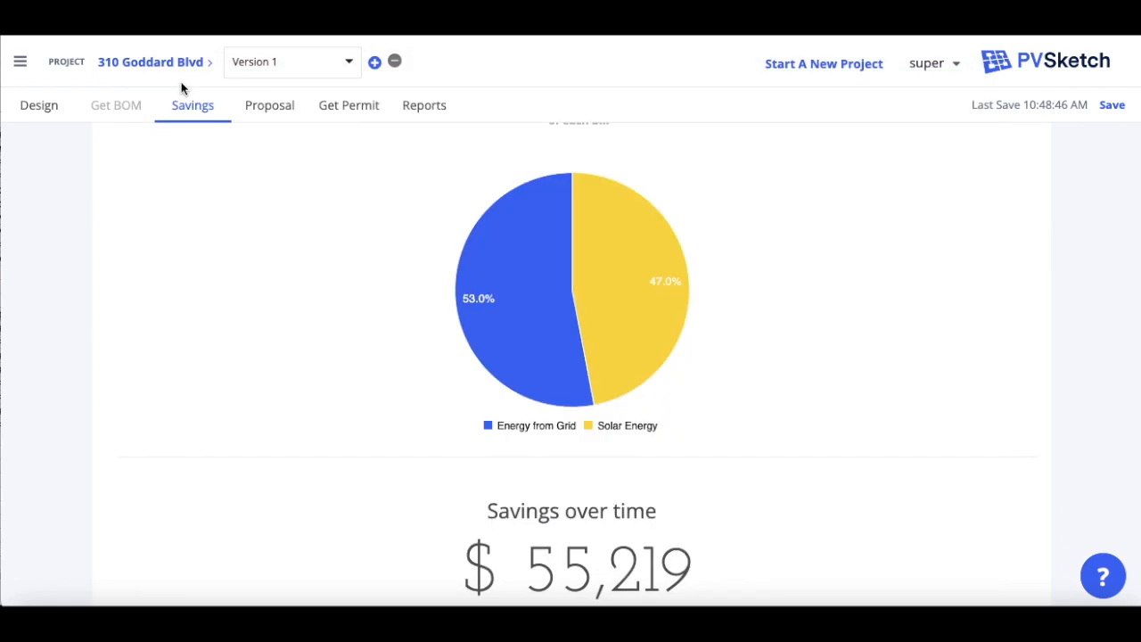
scroll(550, 327, "down", 5)
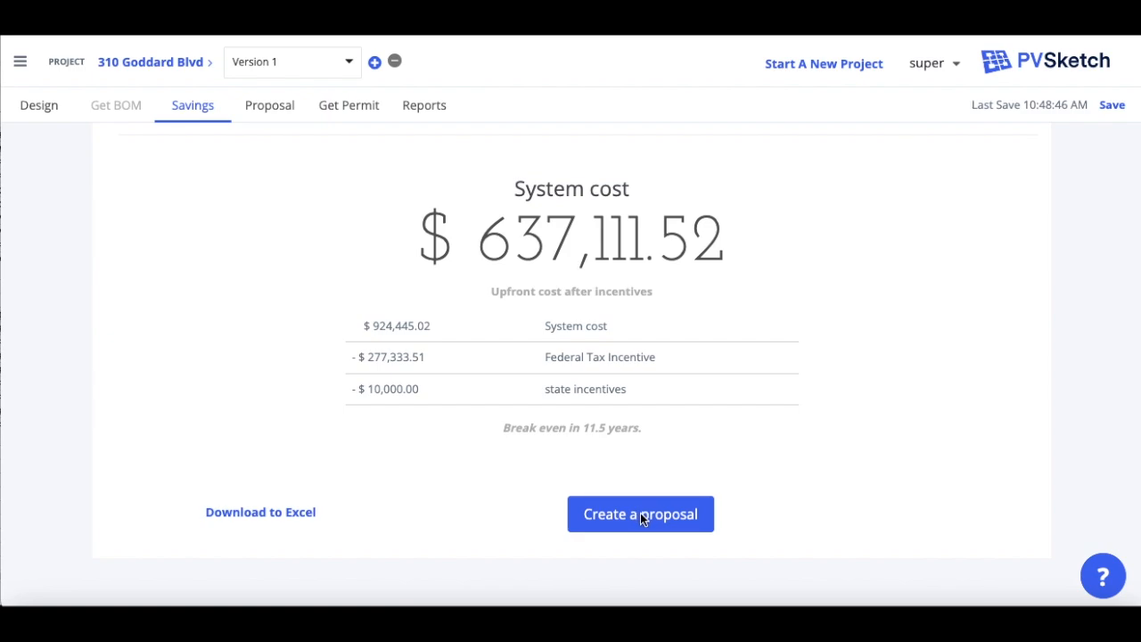
- Start a sales proposal for Version 1 and enter "owner" as the building host's name
left_click(275, 108)
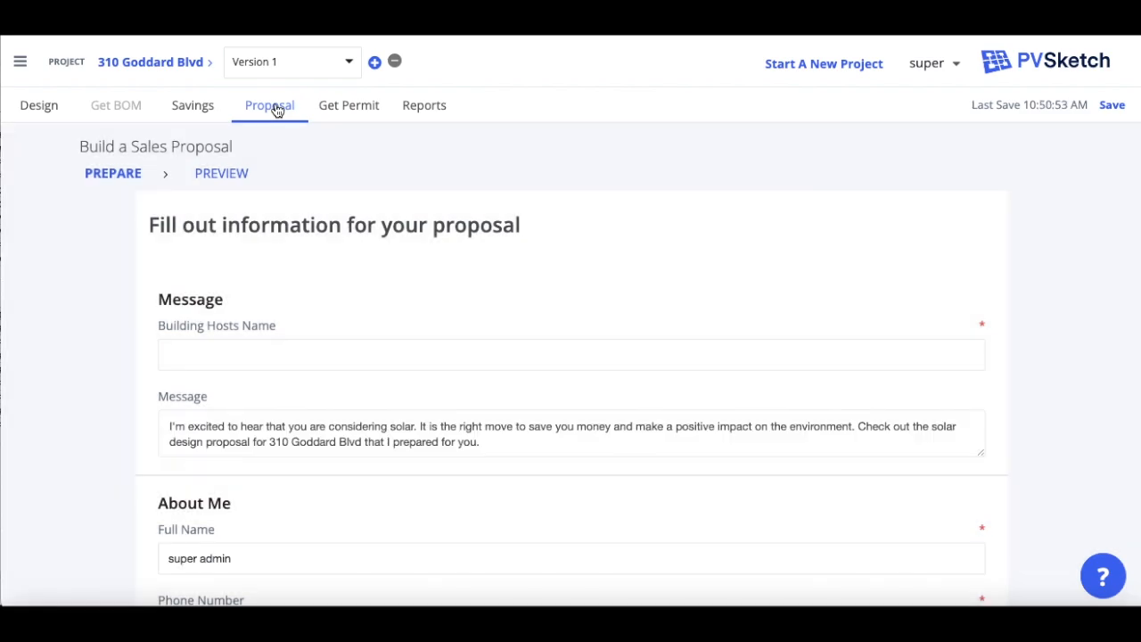
scroll(443, 343, "down", 1)
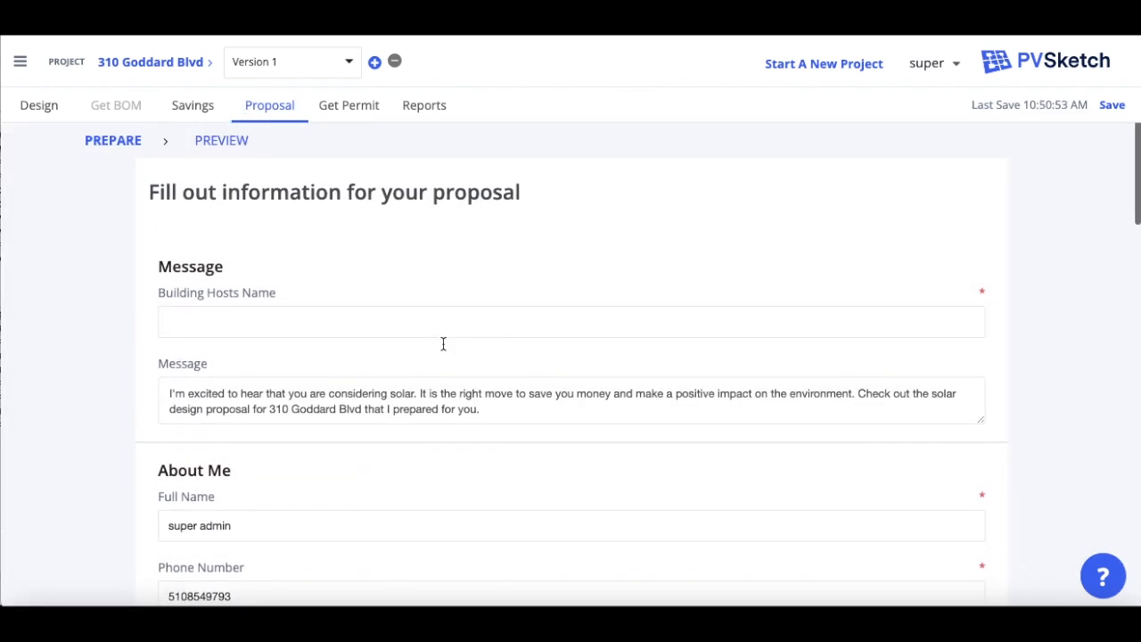
left_click(469, 267)
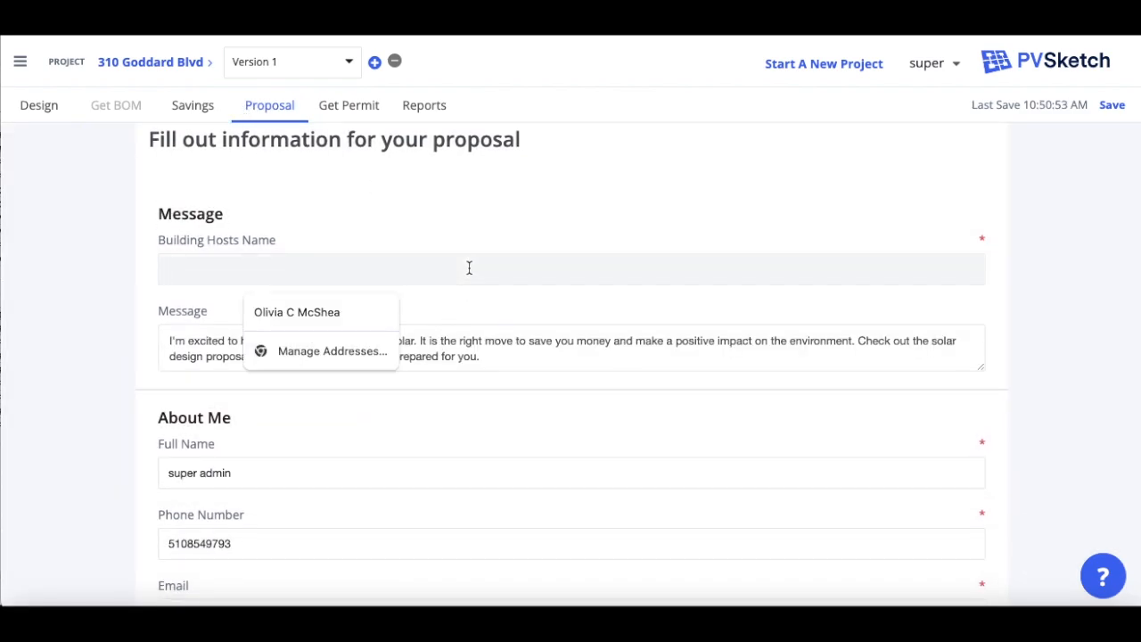
type("owner")
left_click(639, 218)
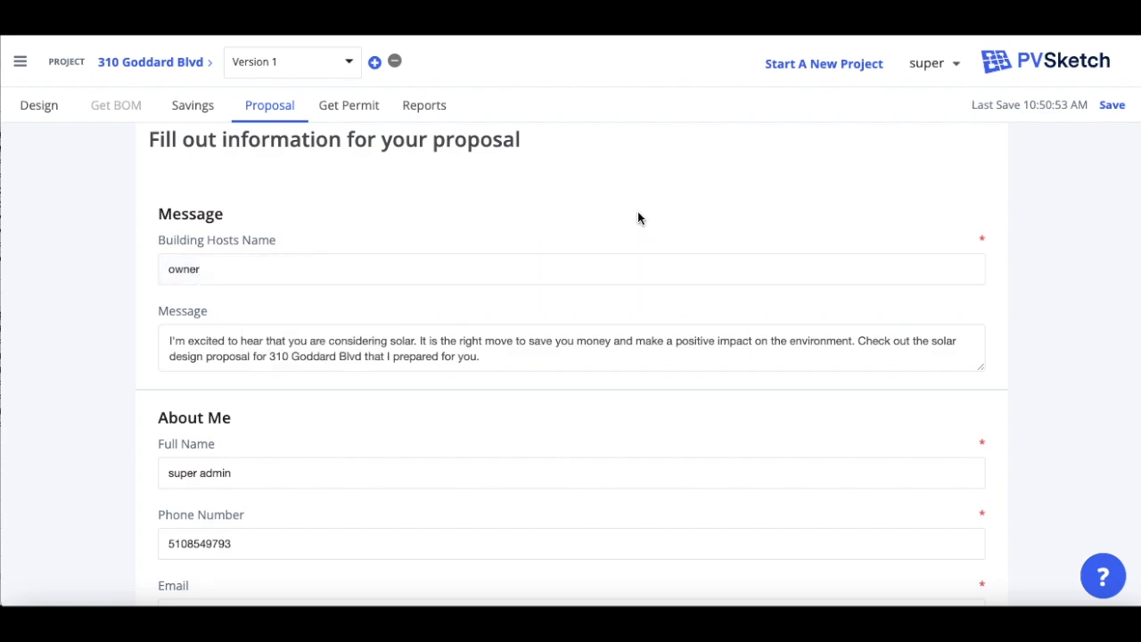
left_click(950, 63)
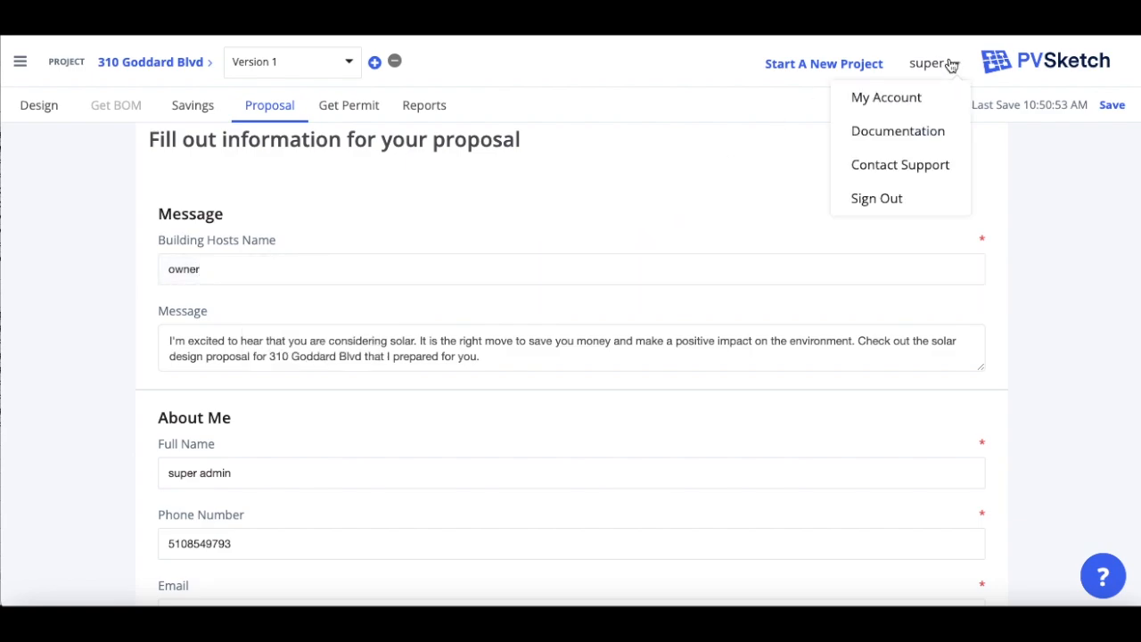
left_click(671, 195)
- Replace the company logo in the proposal's office information with the image "logo here.png" from Downloads
scroll(646, 232, "down", 1)
scroll(644, 230, "down", 5)
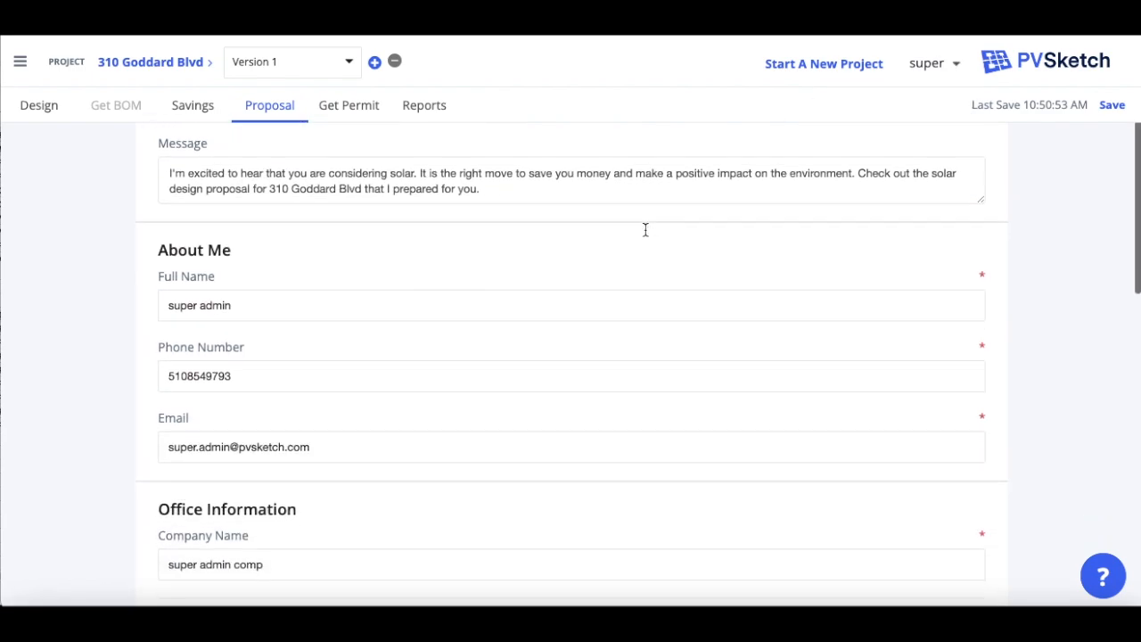
scroll(645, 230, "down", 4)
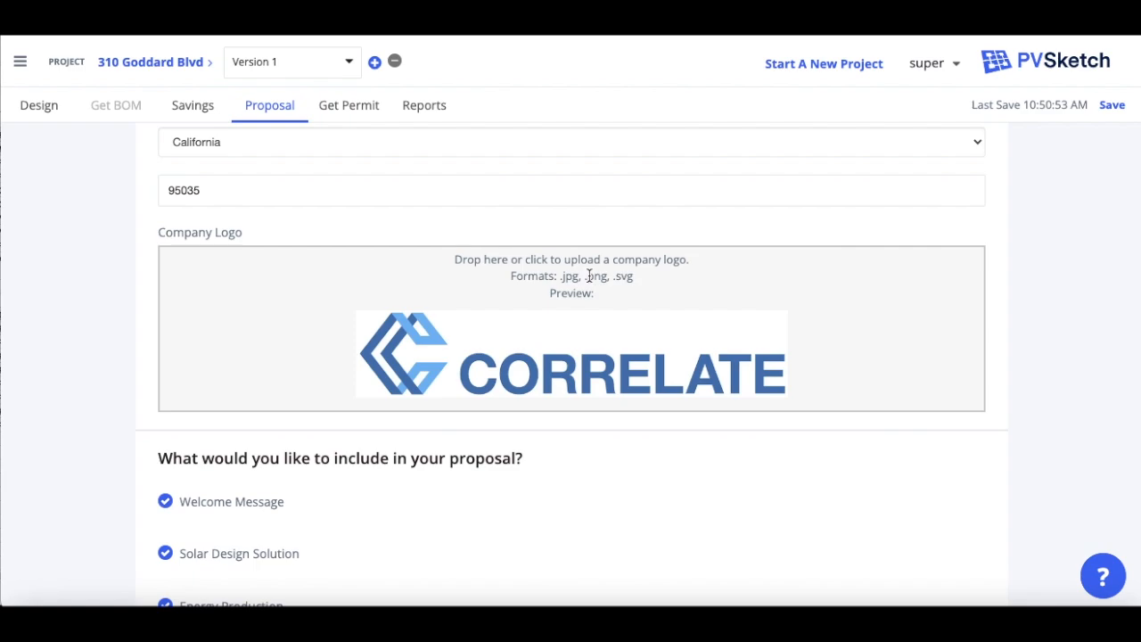
left_click(621, 325)
left_click(776, 353)
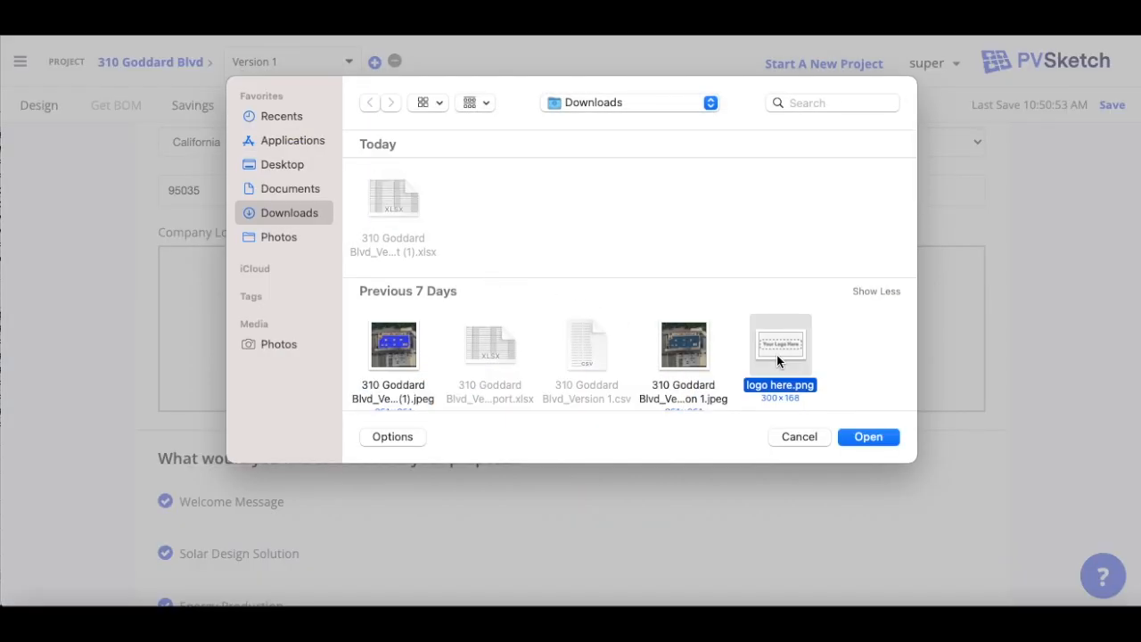
left_click(869, 436)
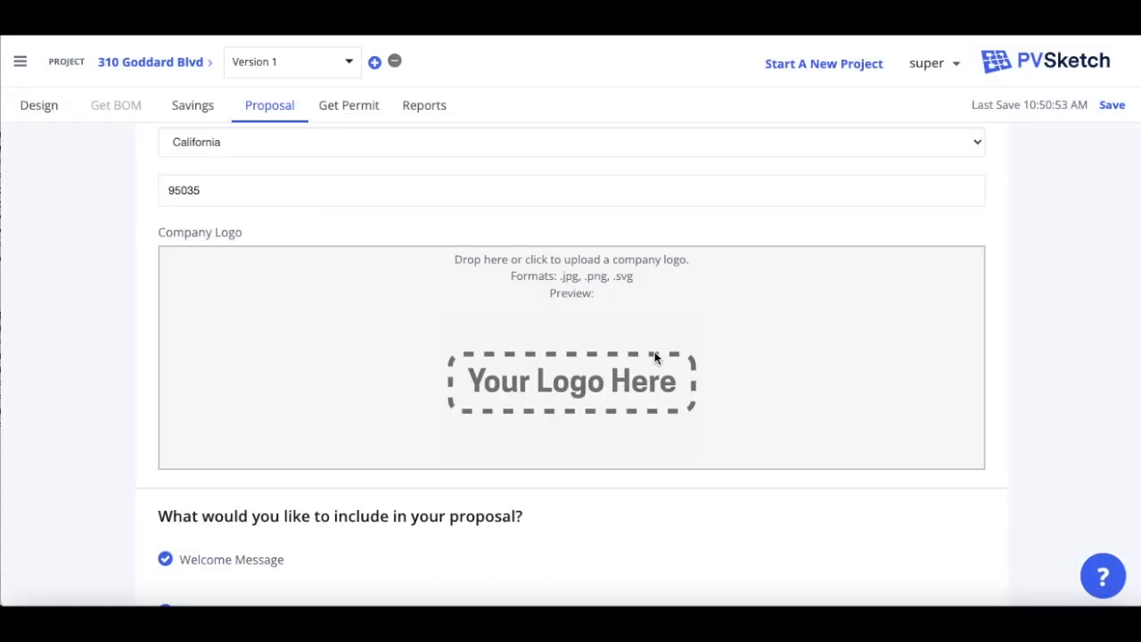
- Keep every proposal section from Welcome Message to Detail Sheet included and generate the proposal preview
scroll(695, 422, "down", 5)
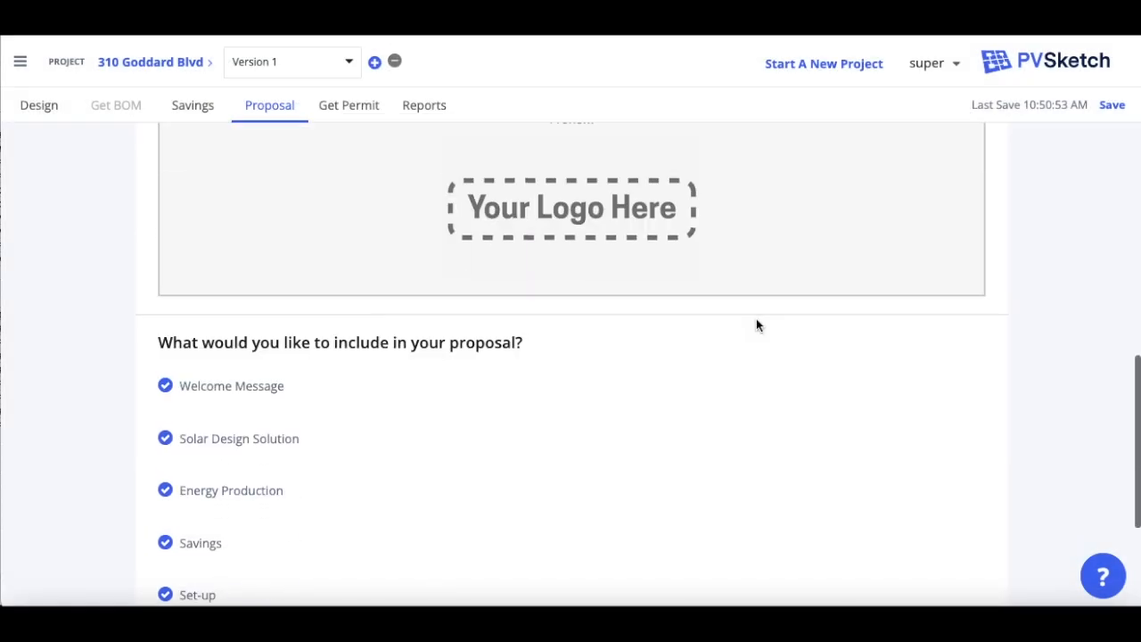
scroll(756, 326, "down", 2)
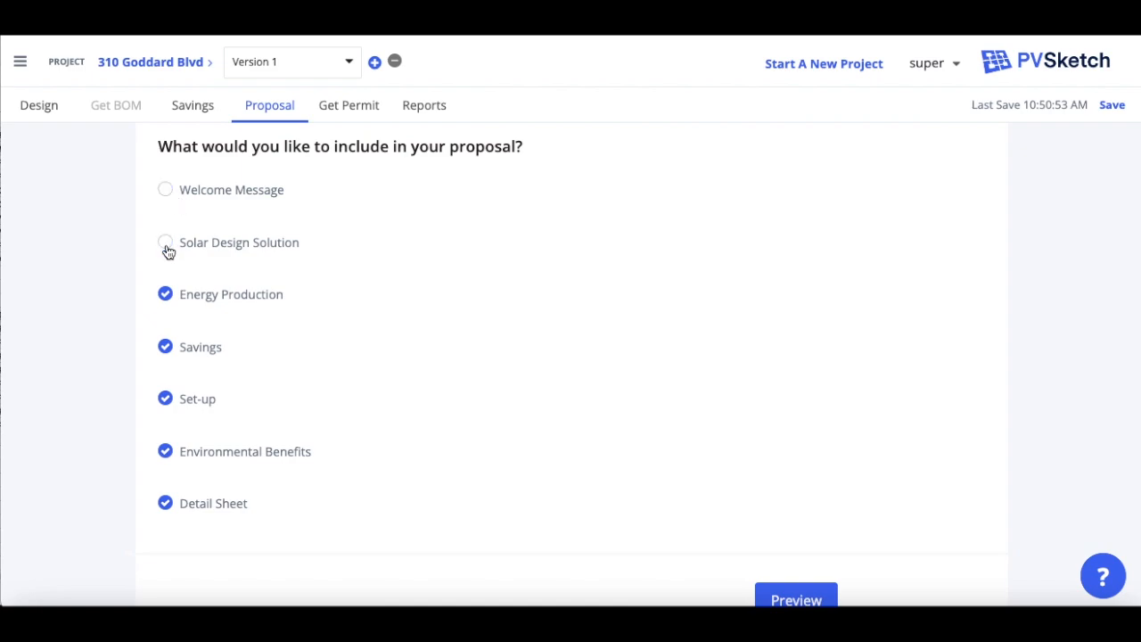
left_click(166, 293)
left_click(166, 294)
scroll(751, 491, "down", 2)
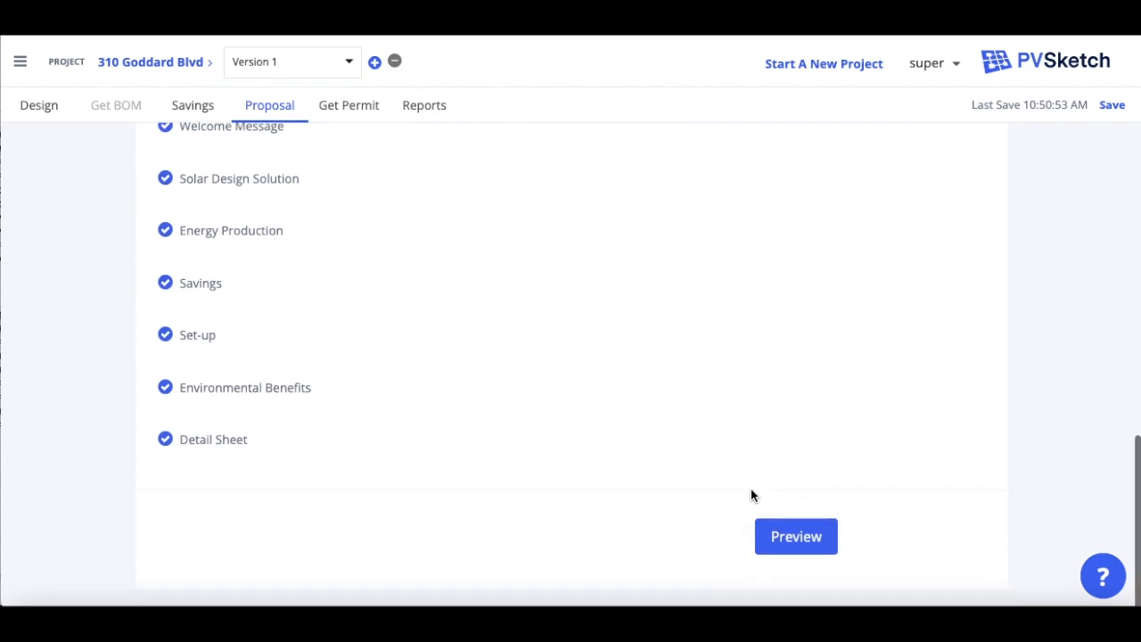
left_click(808, 536)
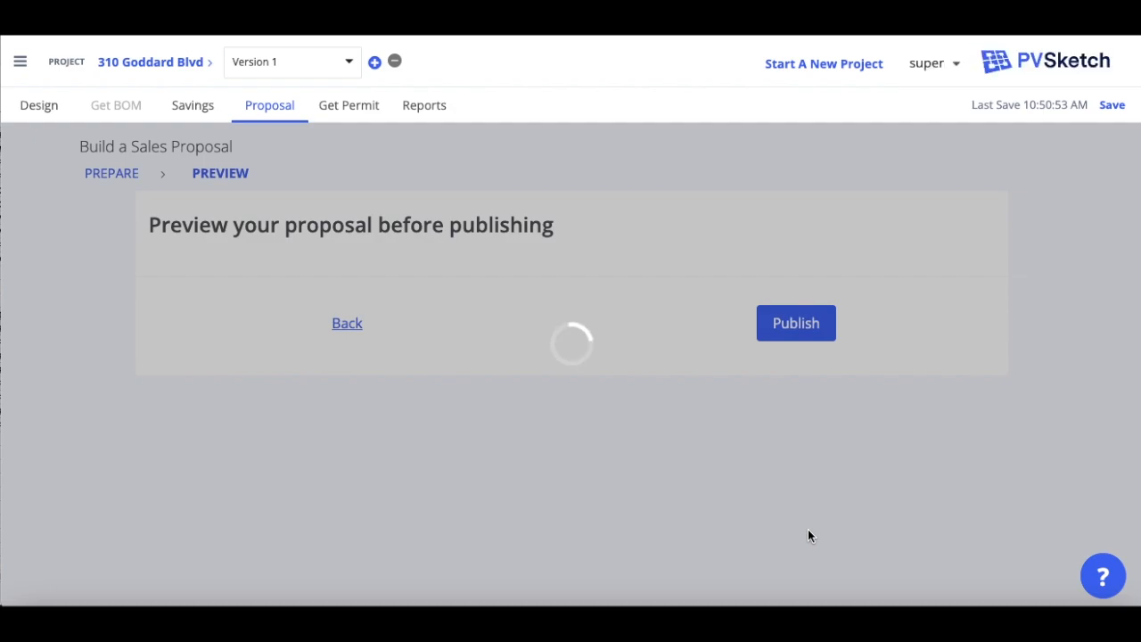
- Review the proposal preview's welcome message, summary, solar design solution and monthly energy production chart
scroll(810, 535, "down", 3)
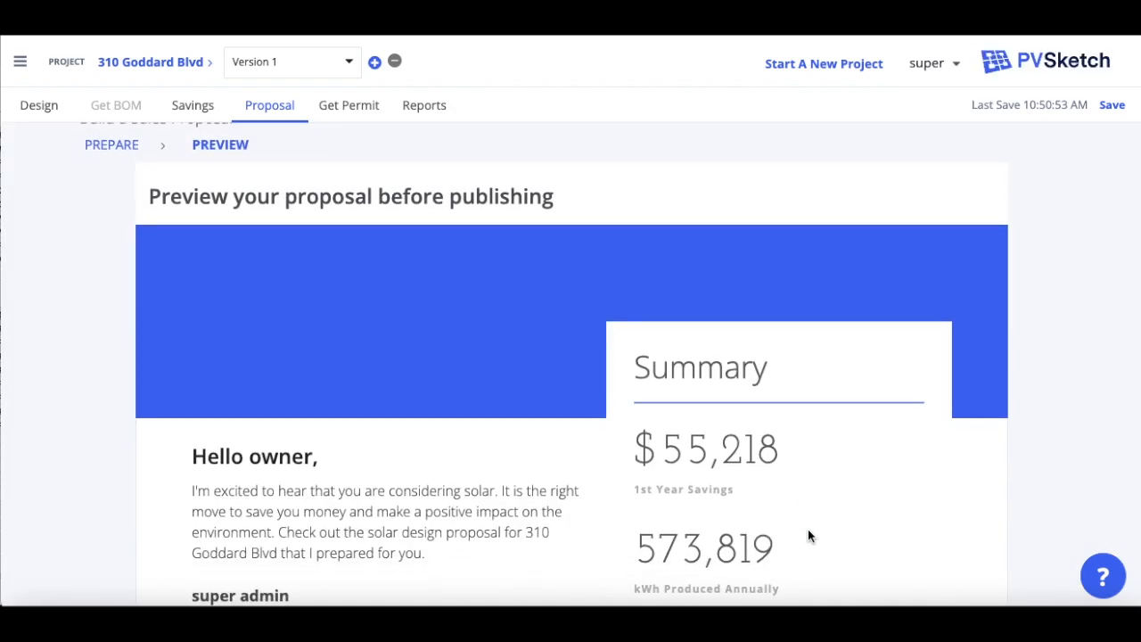
scroll(808, 535, "down", 3)
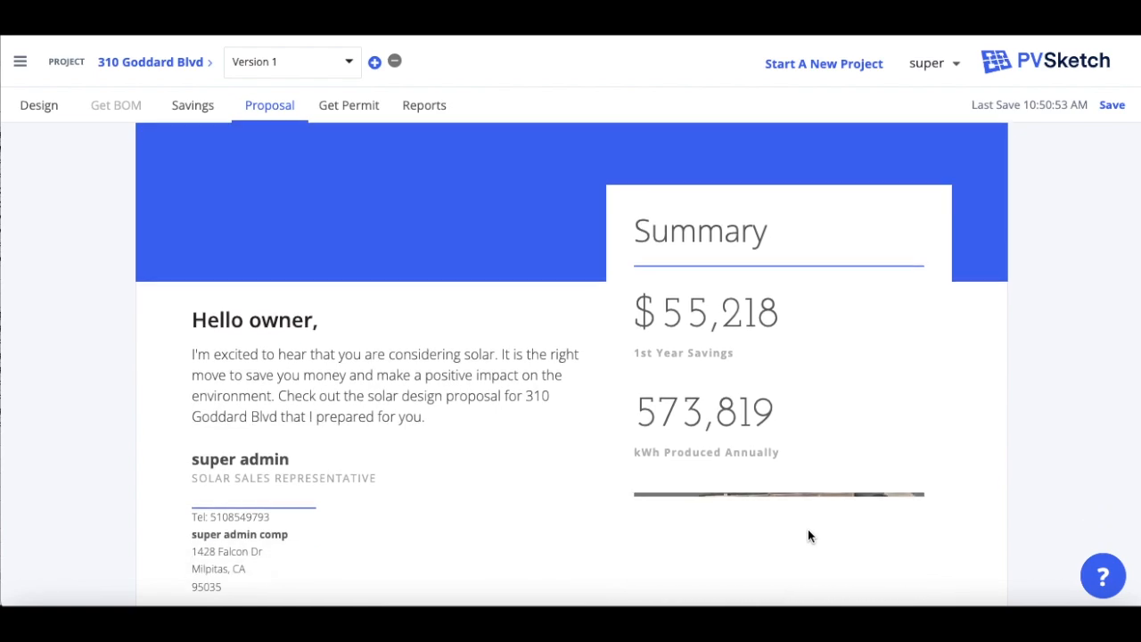
scroll(808, 533, "down", 2)
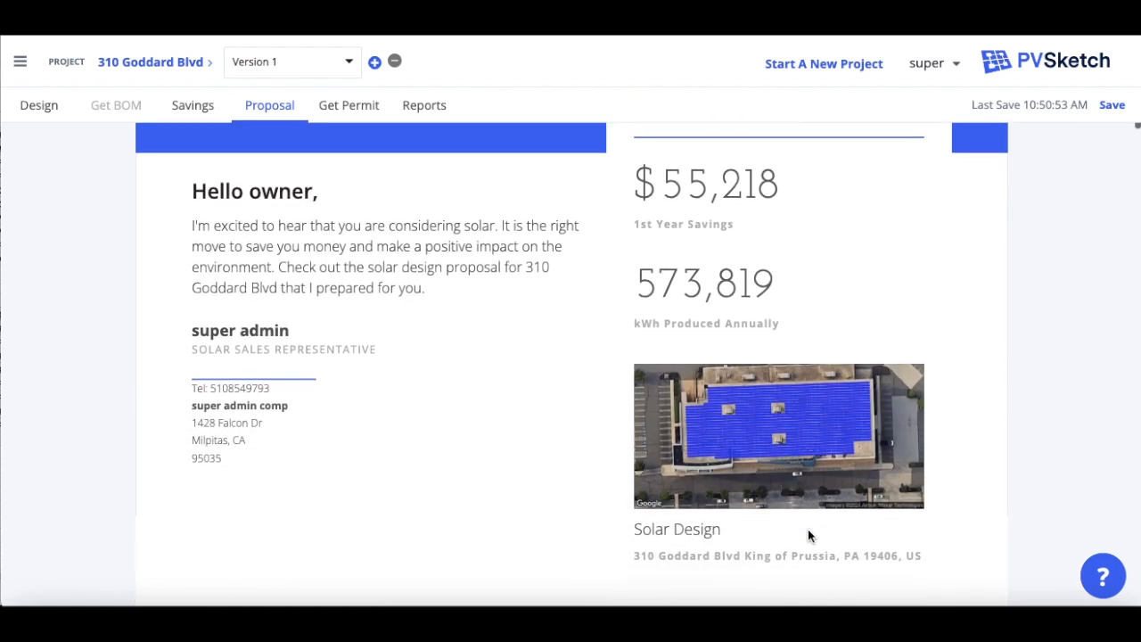
scroll(808, 535, "down", 5)
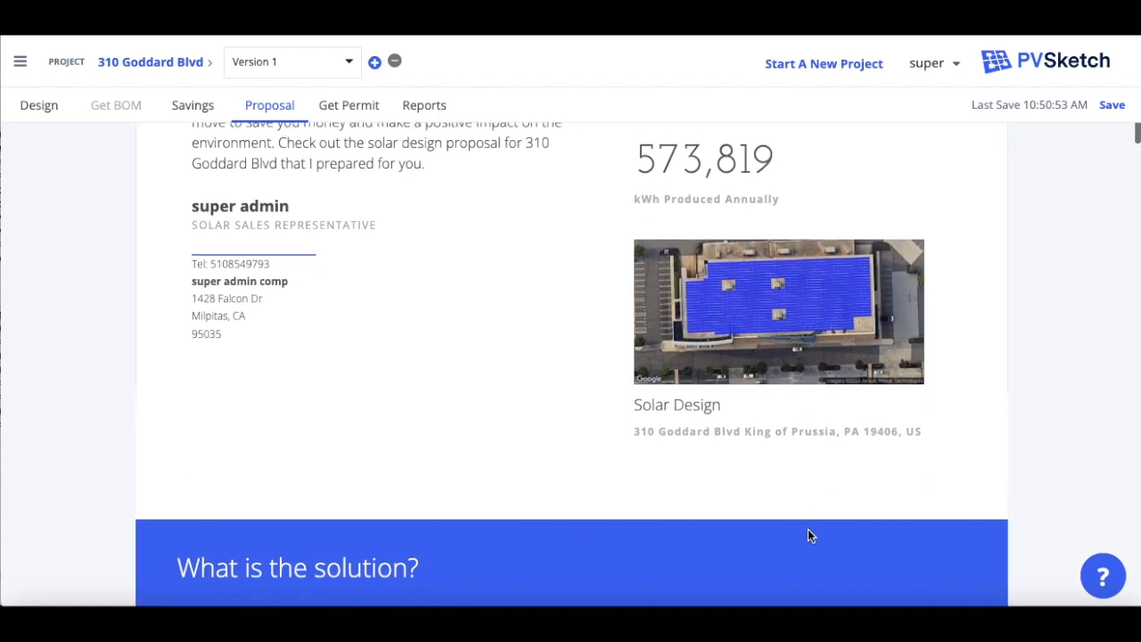
scroll(808, 535, "down", 5)
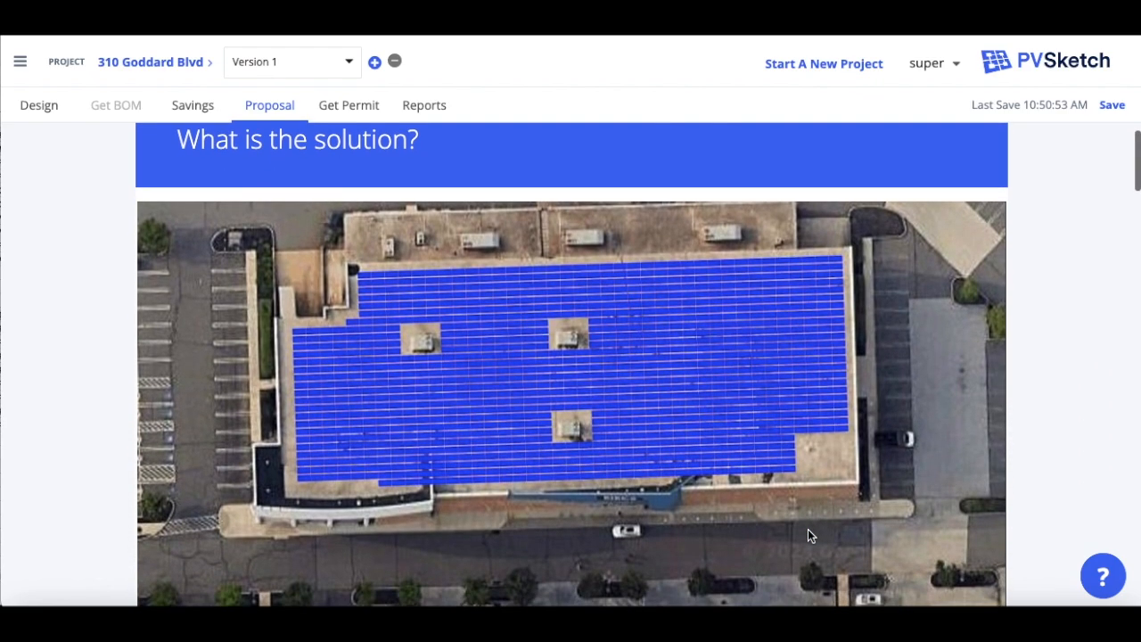
scroll(809, 533, "down", 4)
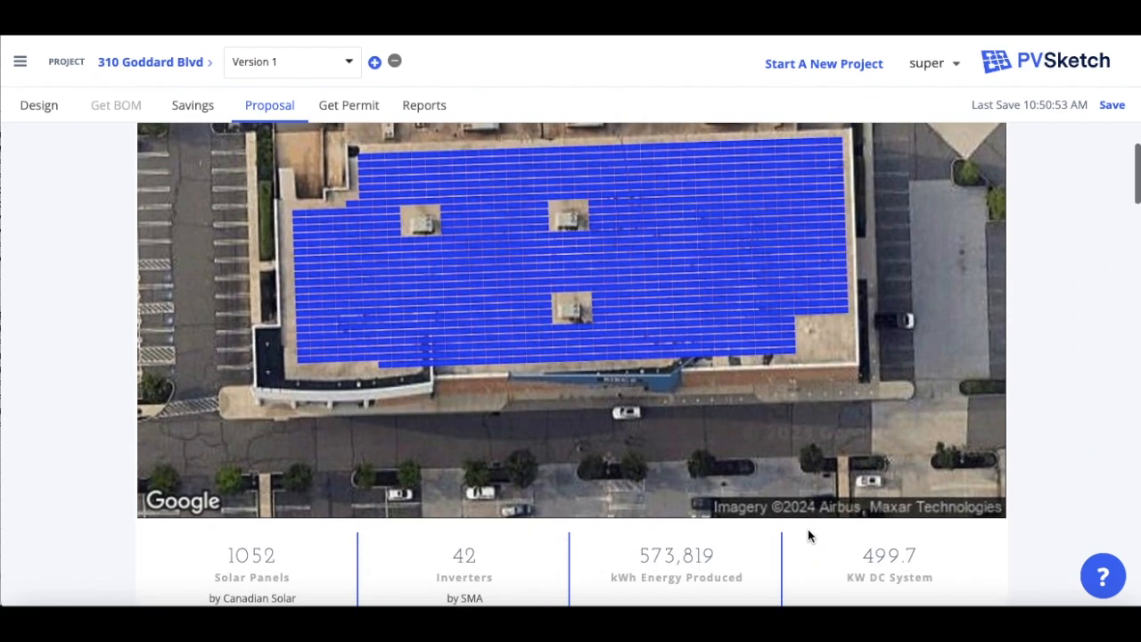
scroll(809, 535, "down", 1)
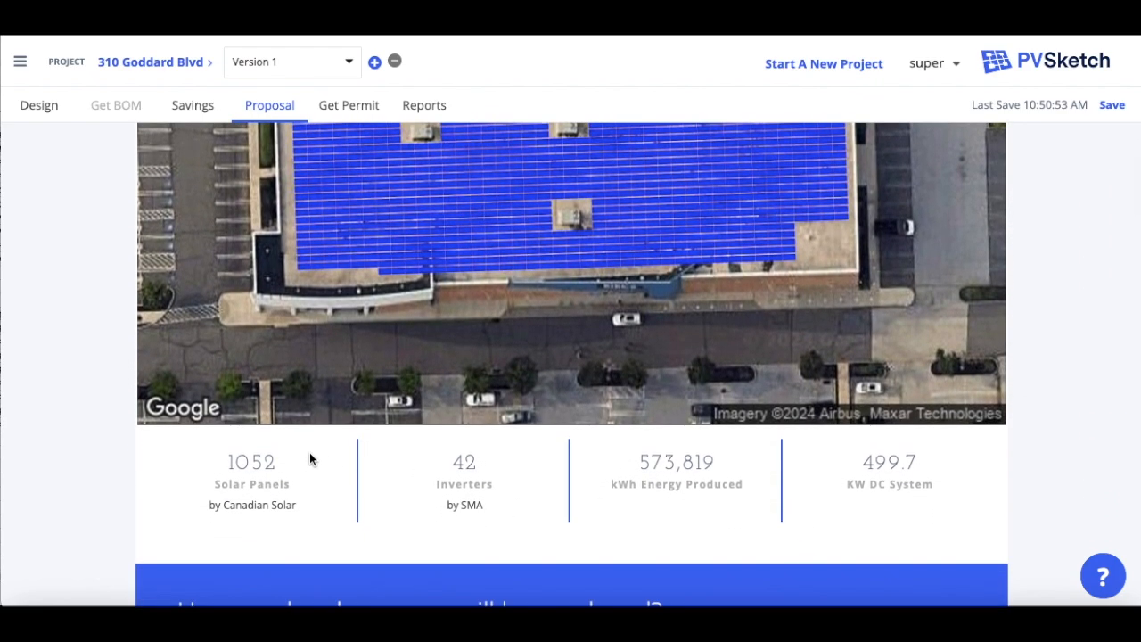
scroll(424, 447, "down", 2)
scroll(426, 446, "down", 10)
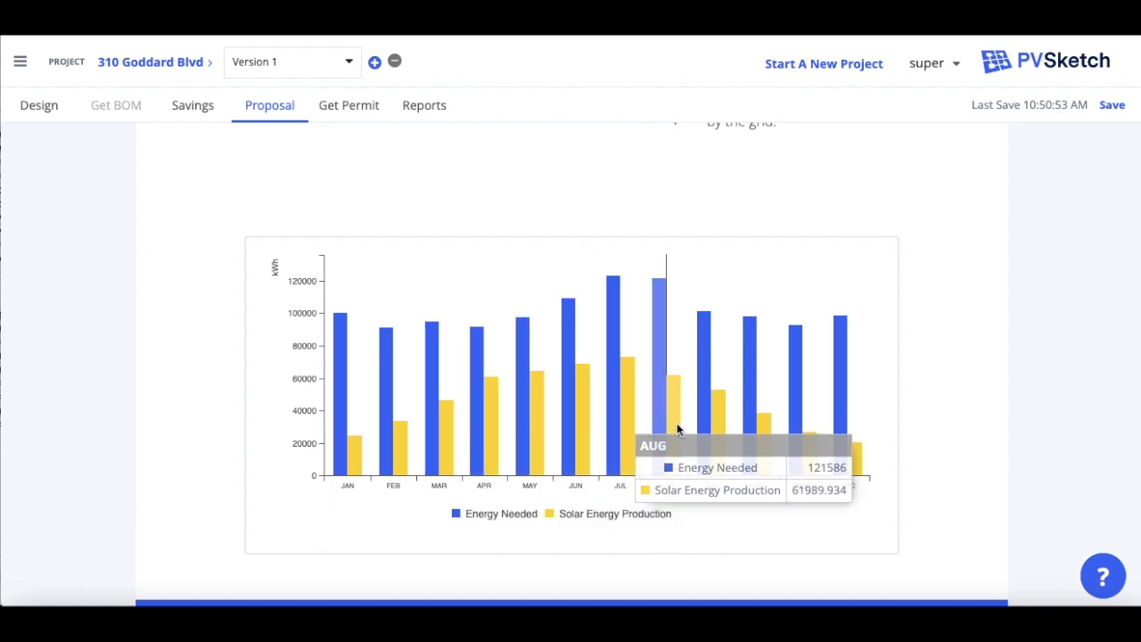
- Review the preview's savings, payback chart, environmental benefits and detail sheet through to the end of the proposal
scroll(677, 430, "down", 3)
scroll(677, 429, "down", 8)
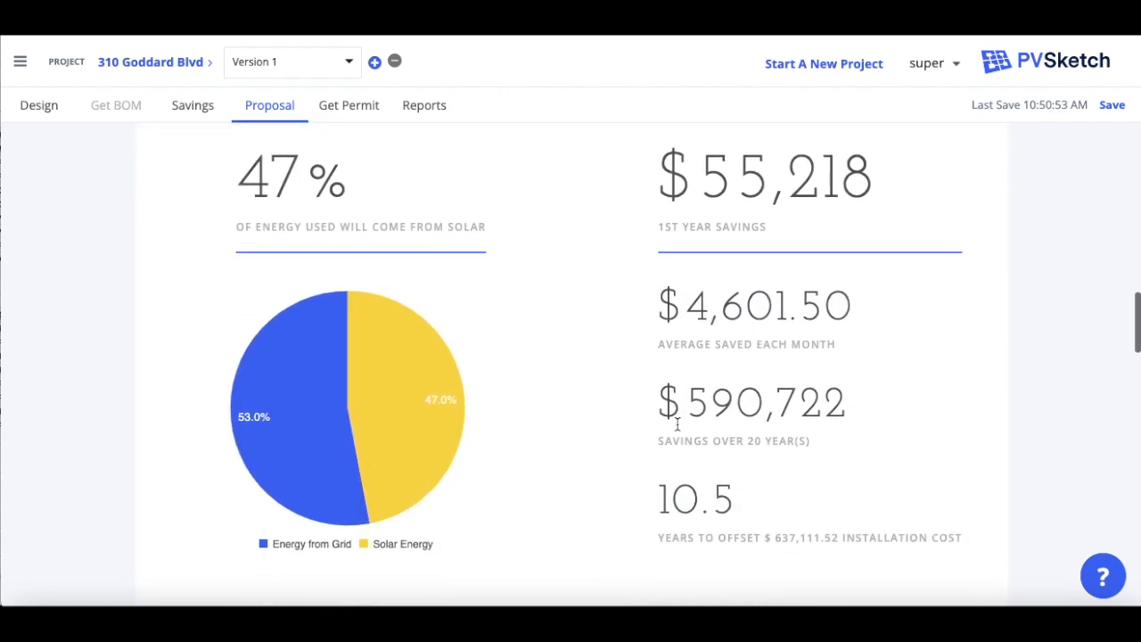
scroll(676, 424, "down", 13)
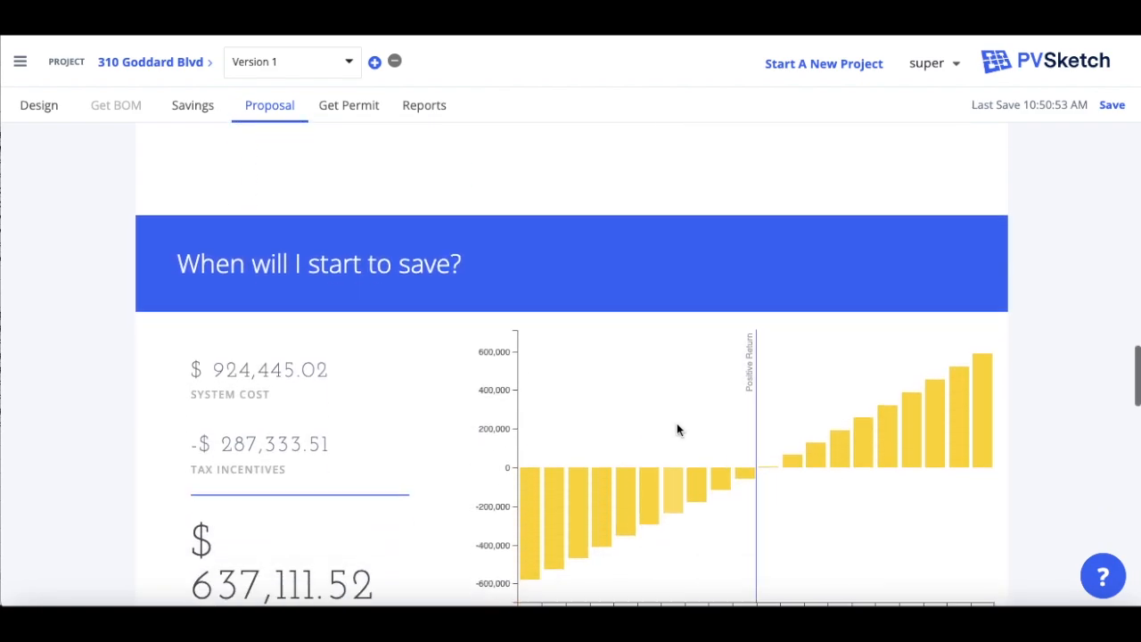
scroll(676, 429, "down", 10)
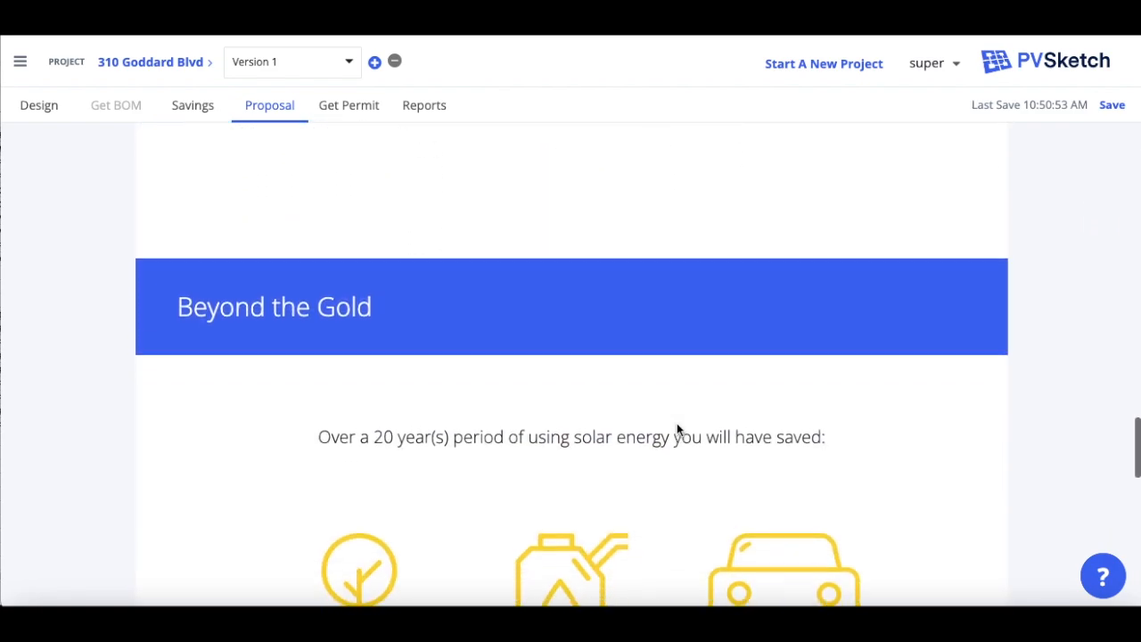
scroll(677, 430, "down", 5)
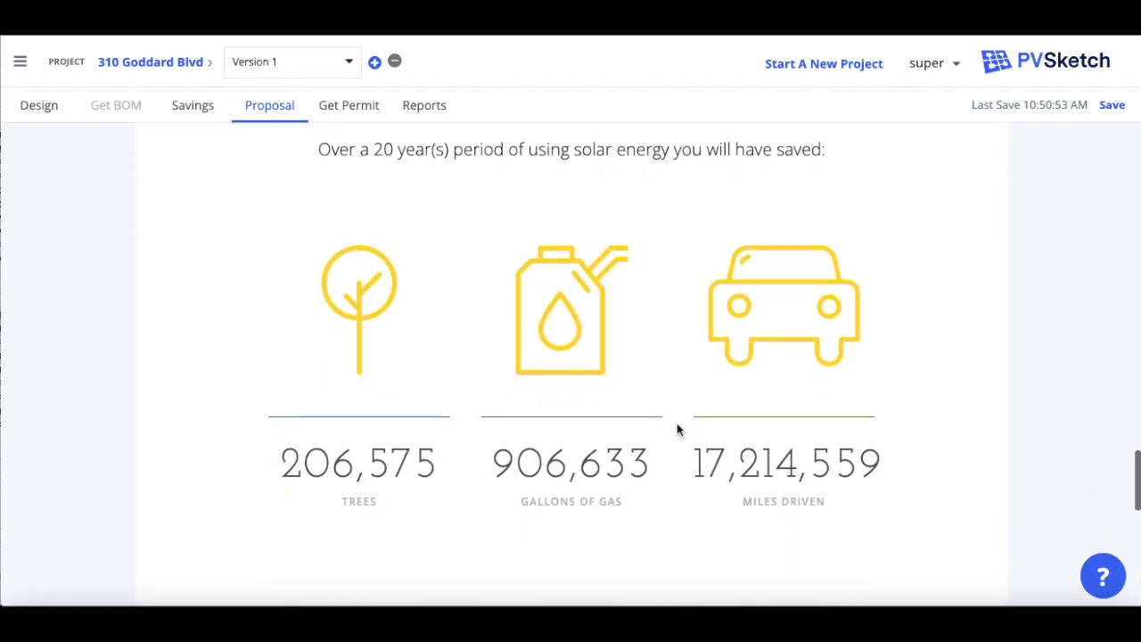
scroll(677, 430, "down", 1)
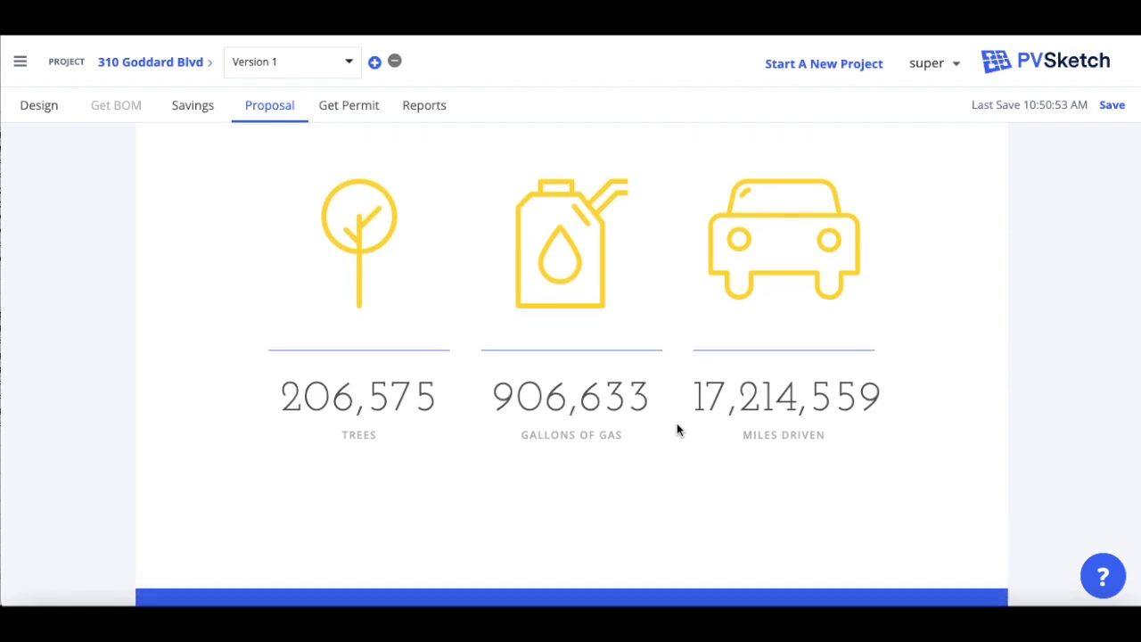
scroll(677, 428, "down", 8)
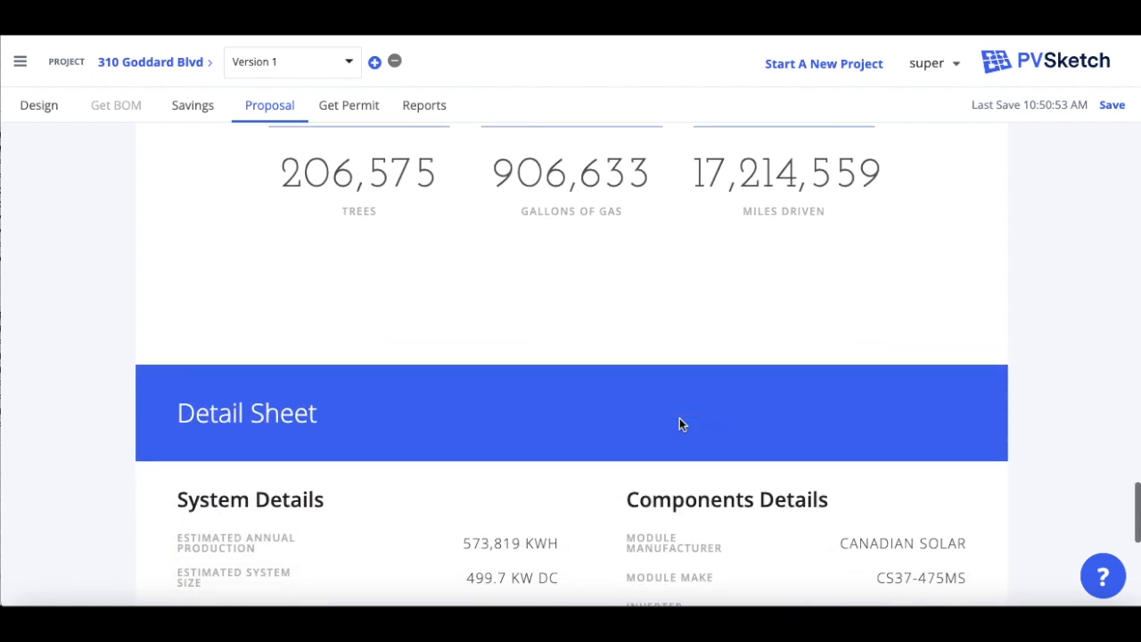
scroll(679, 425, "down", 4)
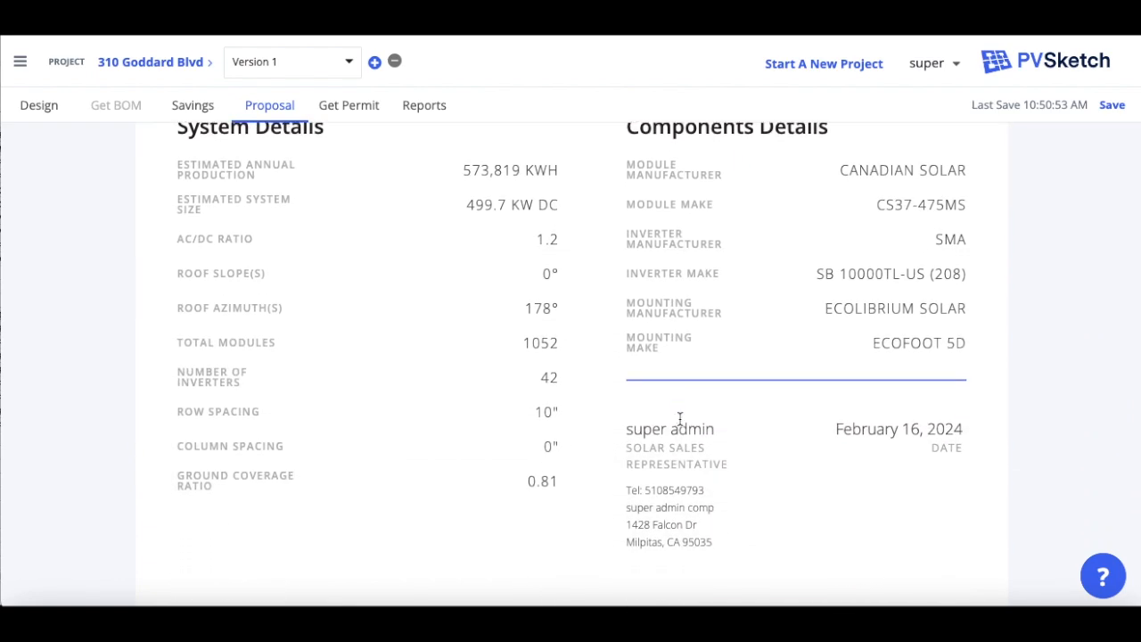
scroll(679, 421, "down", 4)
left_click(811, 536)
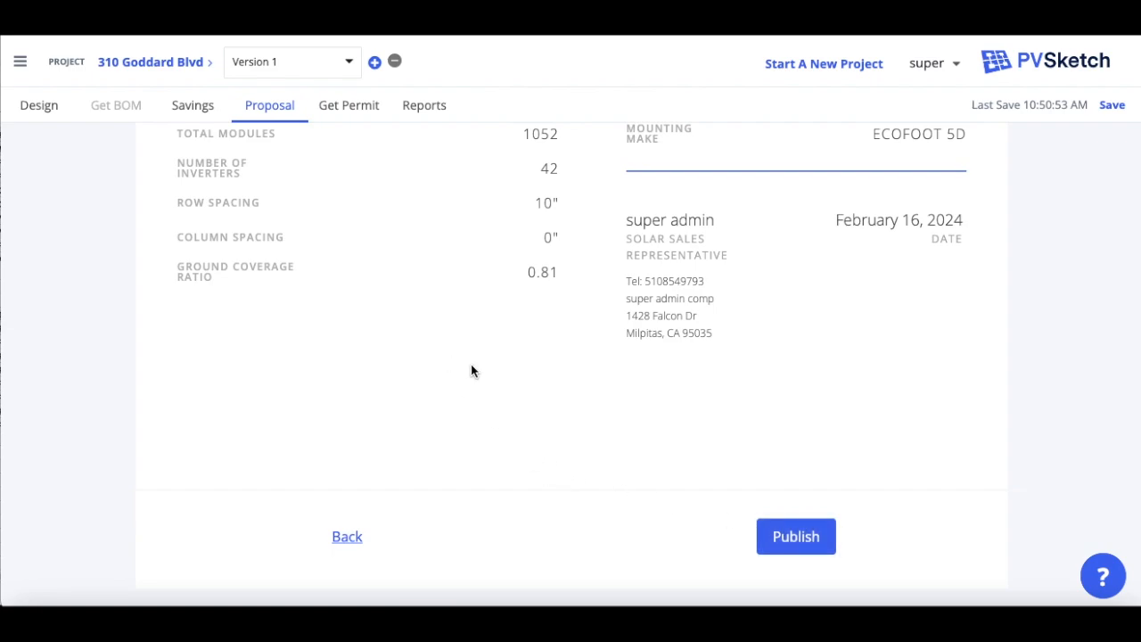
- Examine the permit plan set request form, including its design services, installation questions and project file upload
left_click(381, 114)
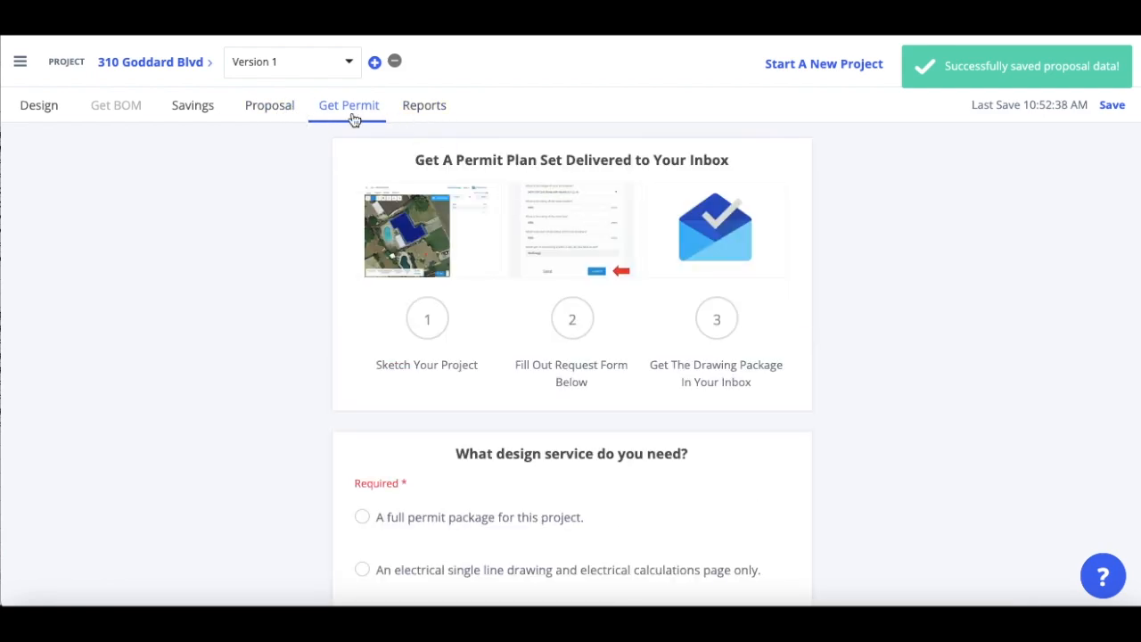
scroll(489, 274, "down", 1)
scroll(488, 273, "up", 1)
scroll(487, 274, "down", 3)
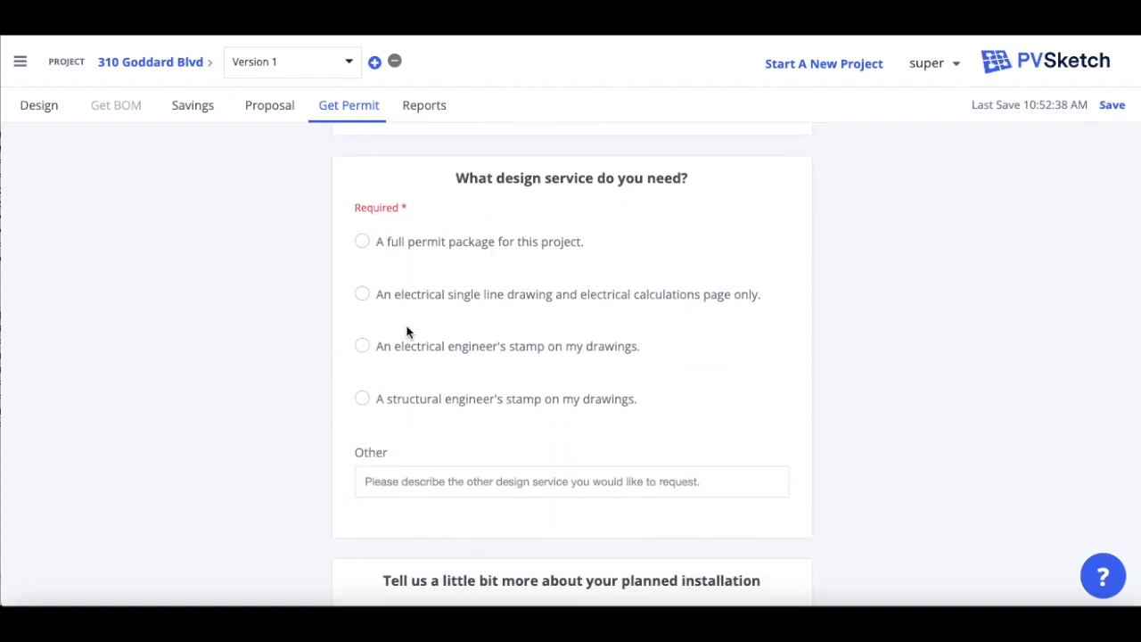
scroll(403, 336, "down", 3)
scroll(402, 336, "down", 3)
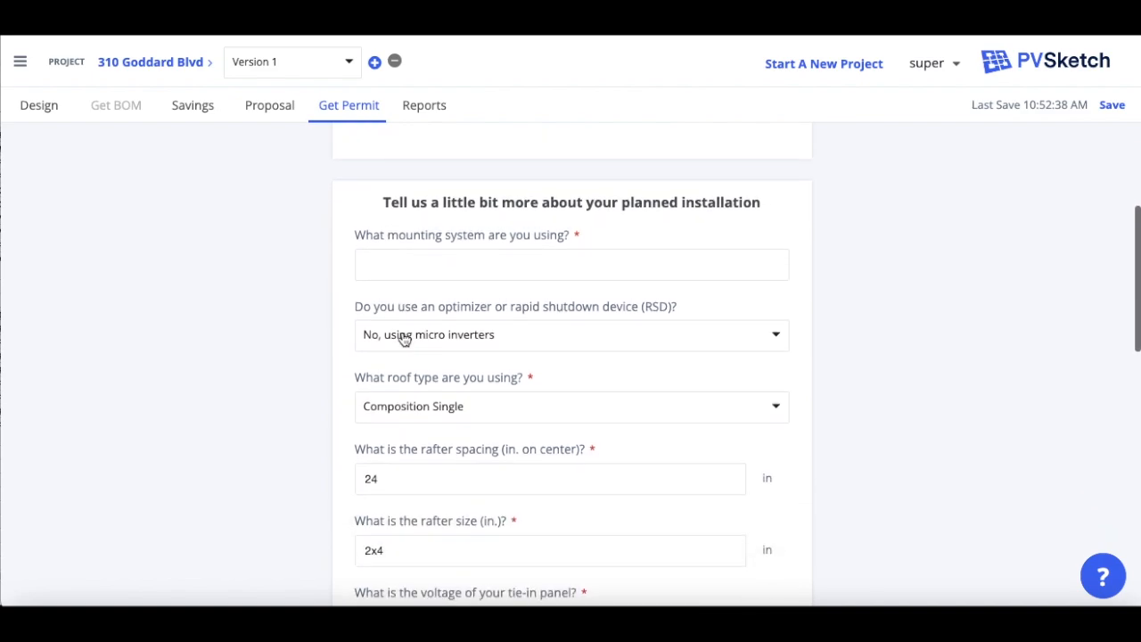
scroll(403, 337, "down", 8)
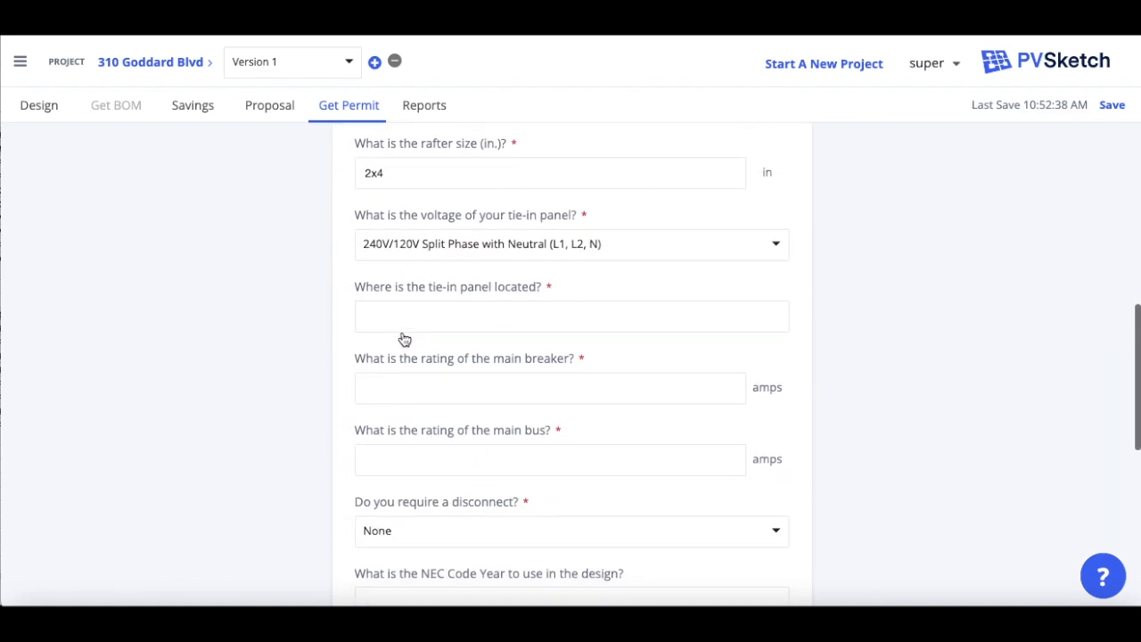
scroll(402, 337, "down", 2)
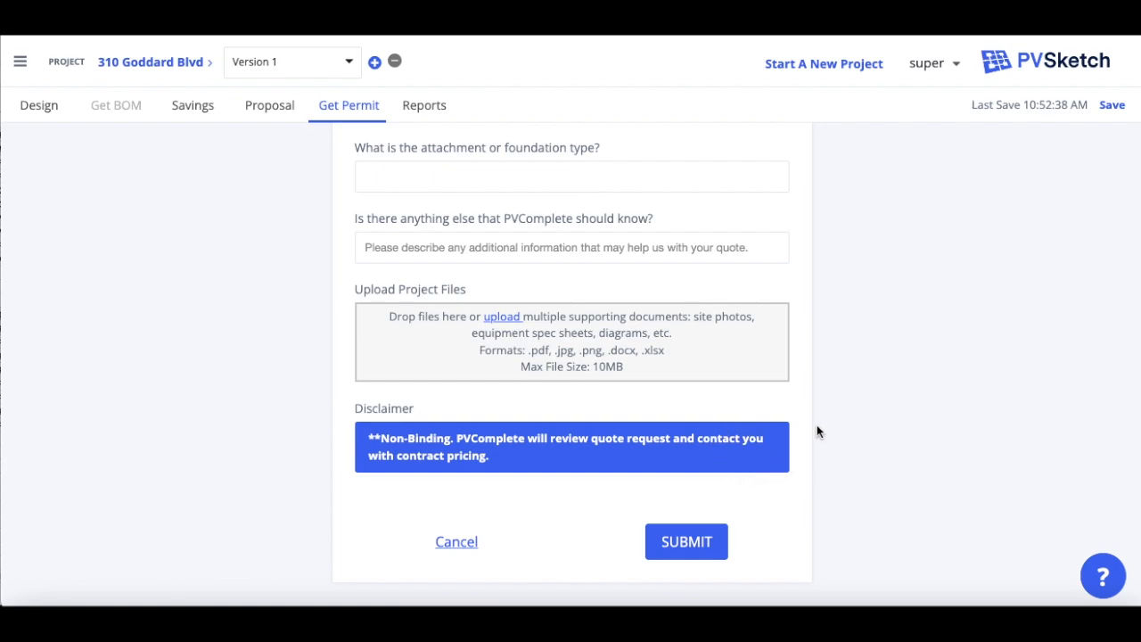
- Download the image of the current design from the project's reports, view the downloaded picture and close it
left_click(425, 108)
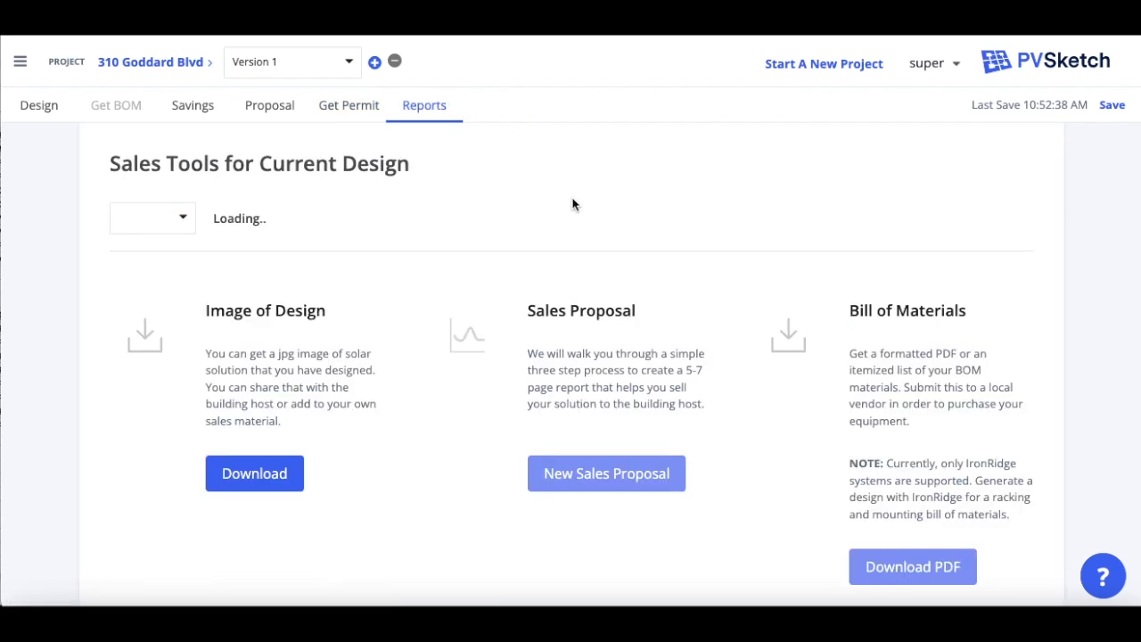
scroll(573, 205, "down", 1)
scroll(572, 204, "down", 1)
scroll(572, 204, "up", 1)
scroll(572, 204, "down", 1)
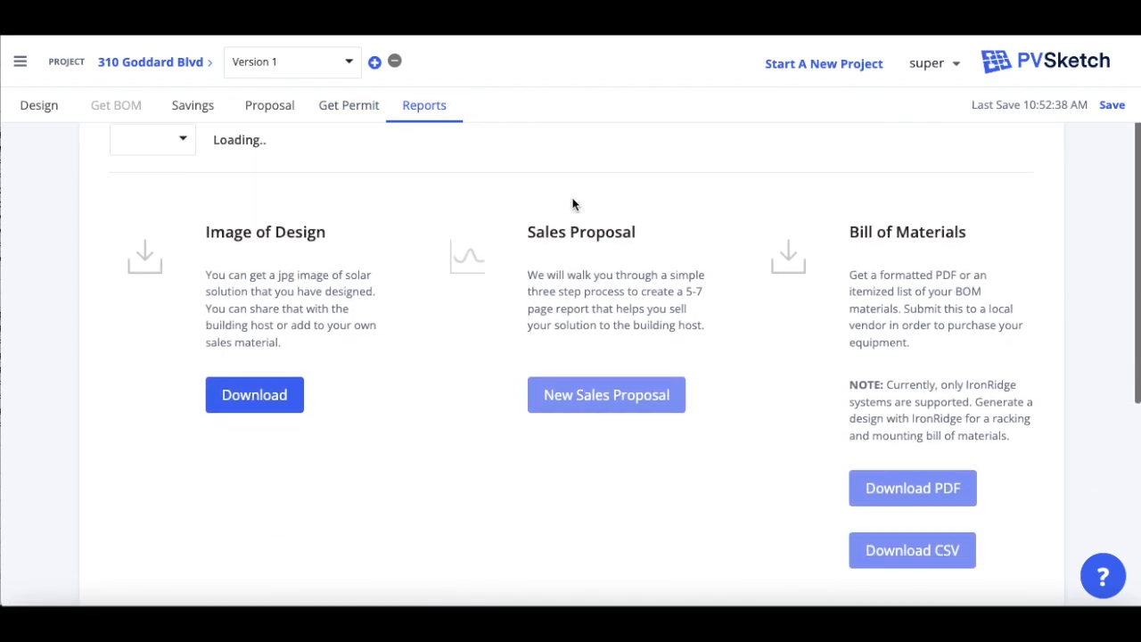
scroll(572, 204, "down", 1)
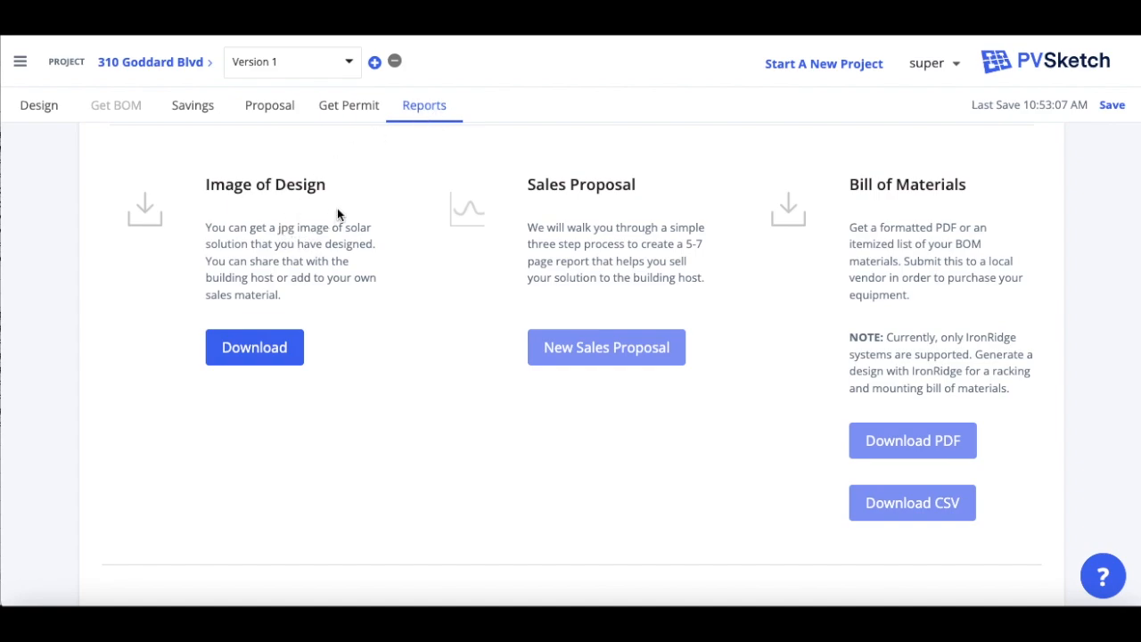
left_click(249, 361)
left_click(1070, 608)
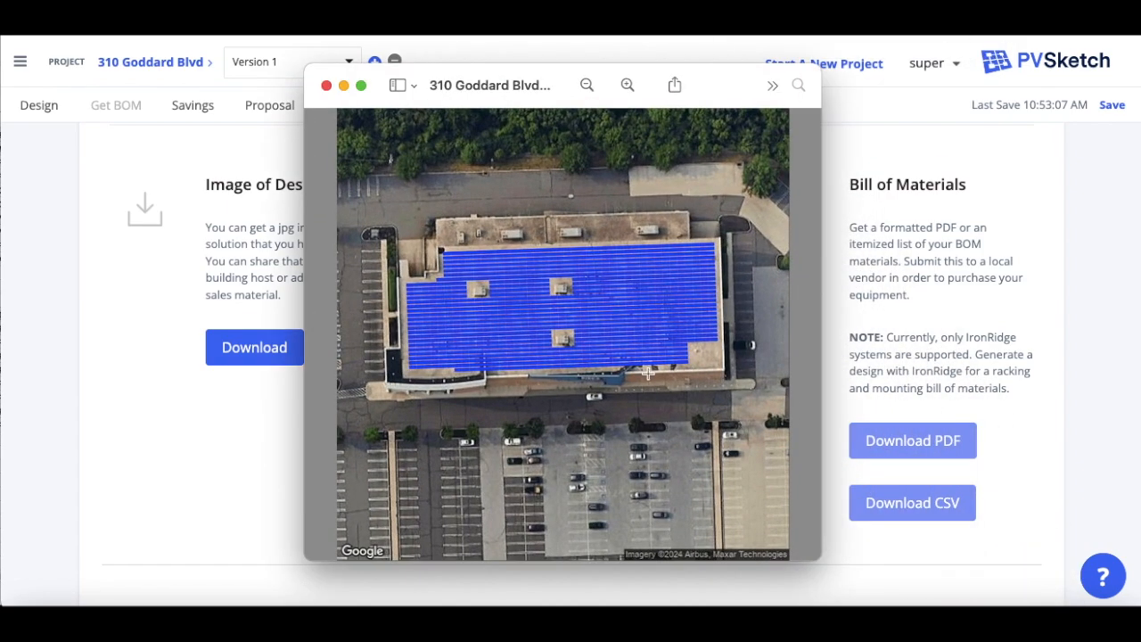
left_click(326, 87)
- Download the Hourly Energy report as a CSV file and open the downloaded file in Excel
scroll(543, 349, "down", 1)
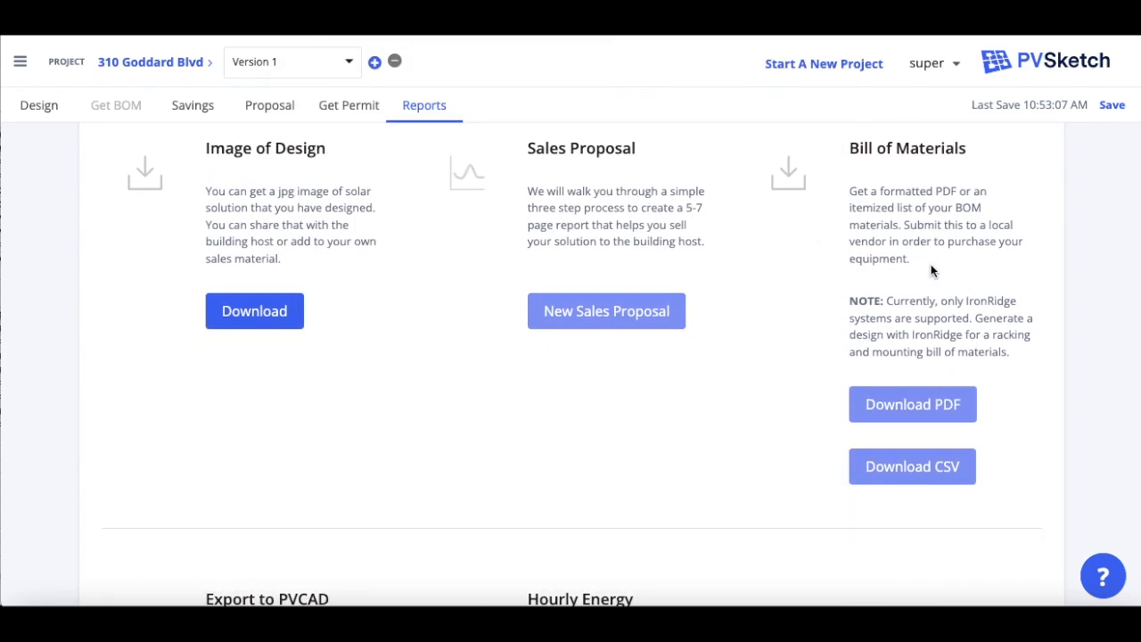
scroll(901, 312, "down", 3)
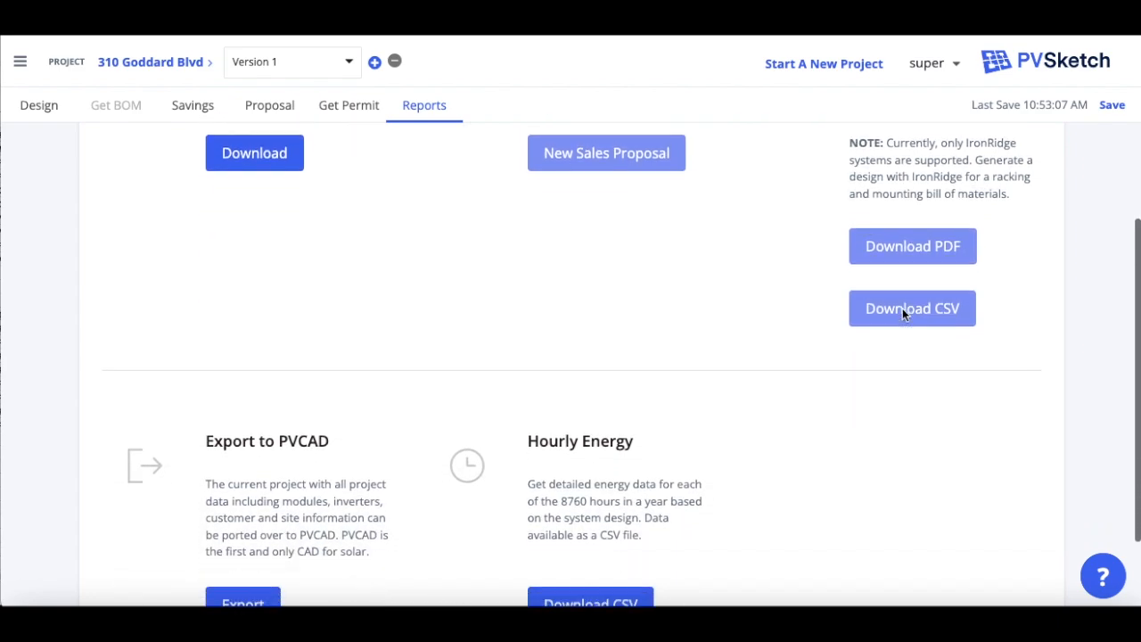
scroll(903, 314, "down", 1)
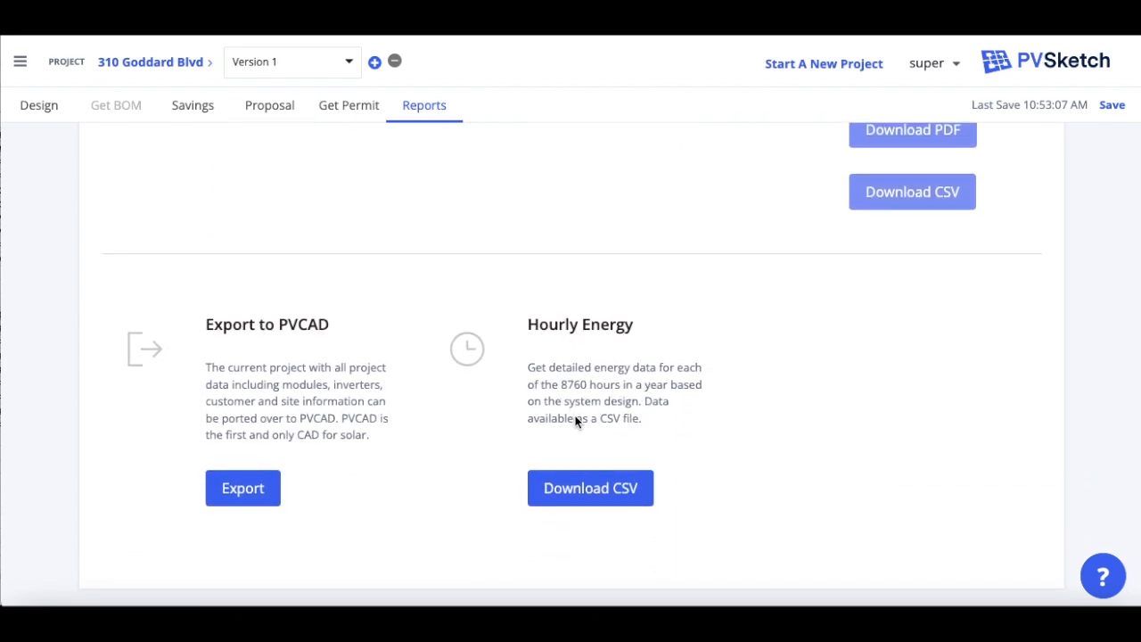
left_click(614, 488)
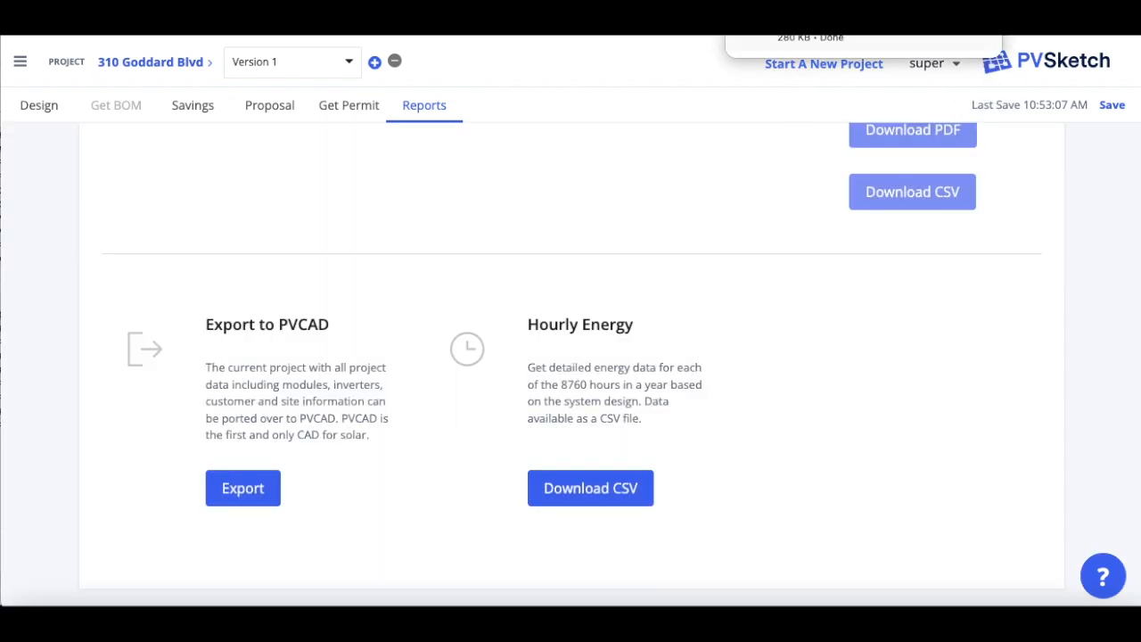
left_click(909, 34)
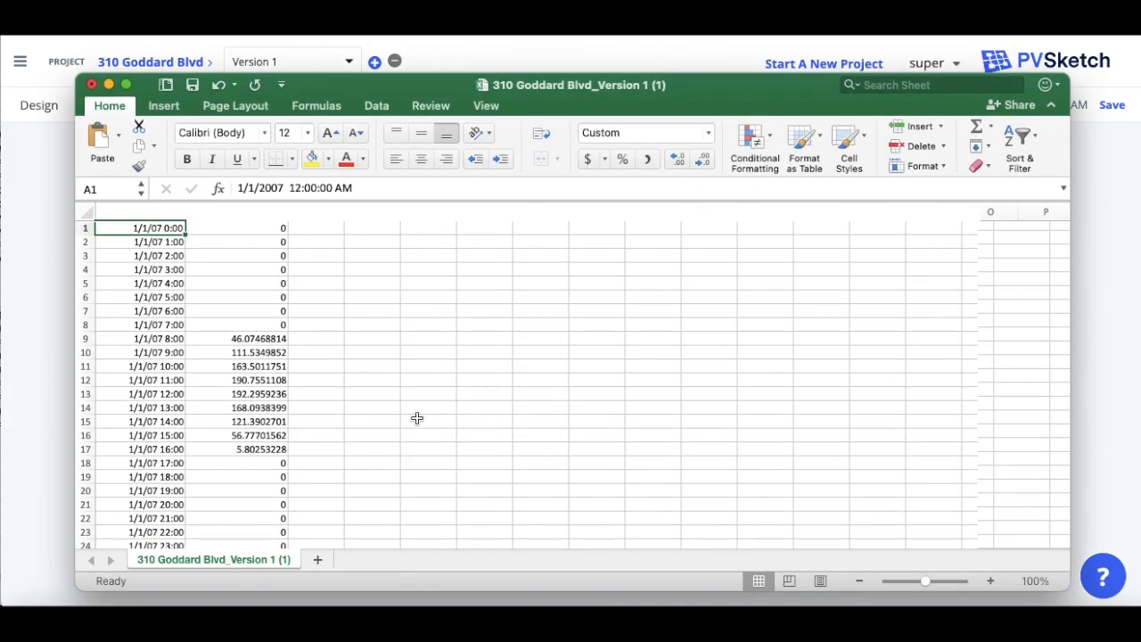
- Look through the hourly timestamps and energy values in the spreadsheet, and return to the PVSketch reports
scroll(418, 418, "down", 15)
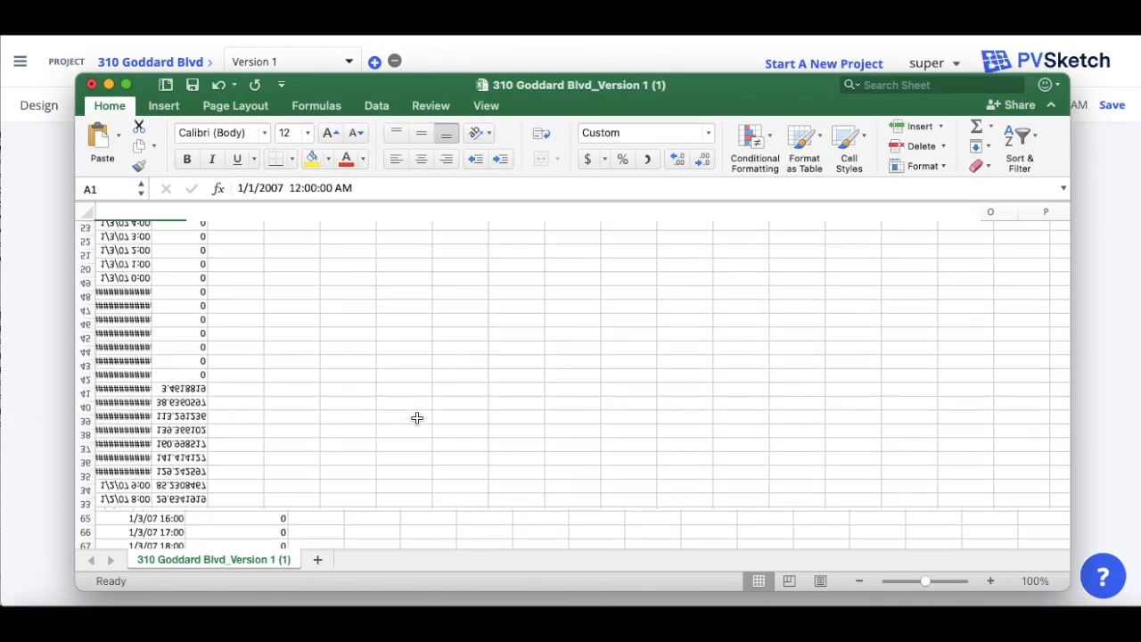
scroll(417, 418, "up", 20)
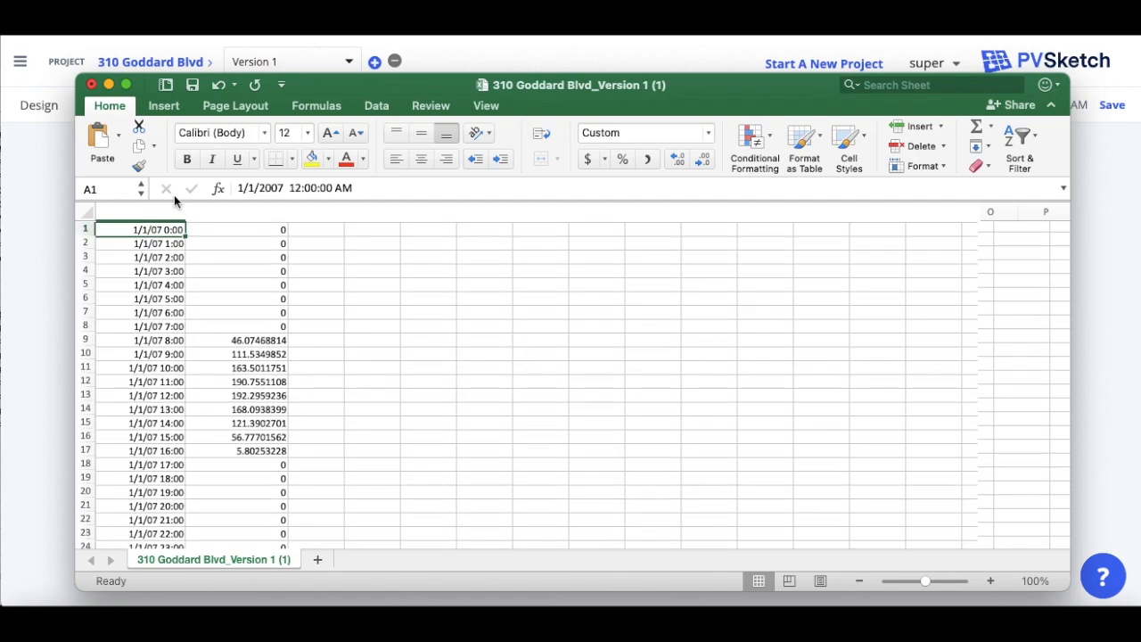
left_click_drag(185, 211, 253, 211)
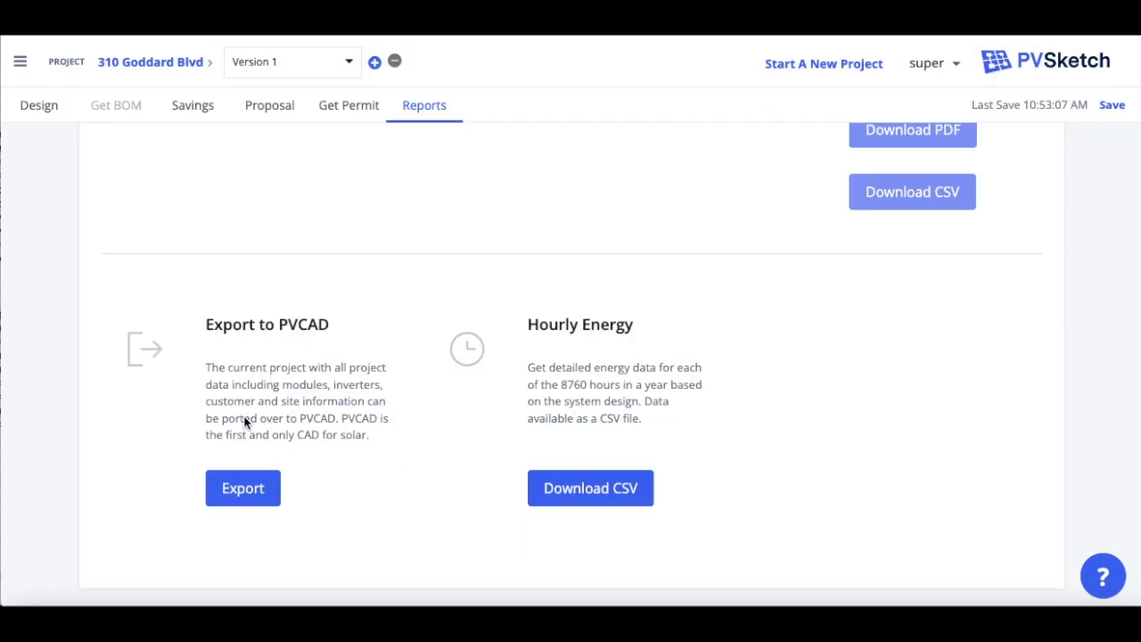
- Start the project's export to PVCAD and copy the transfer link to the clipboard
left_click(245, 497)
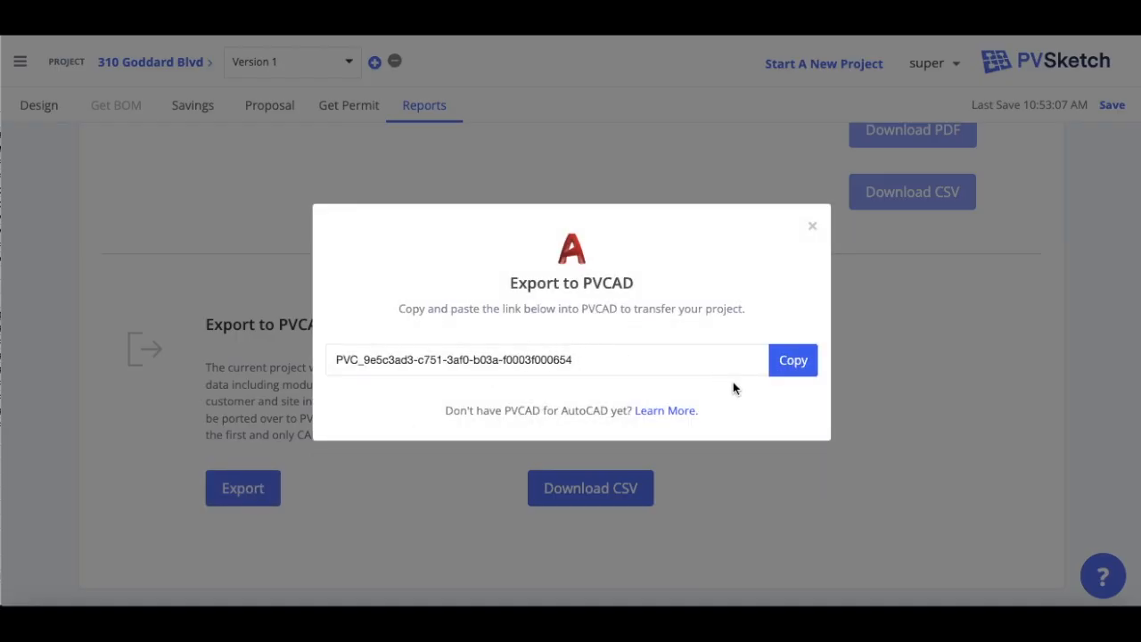
left_click(805, 363)
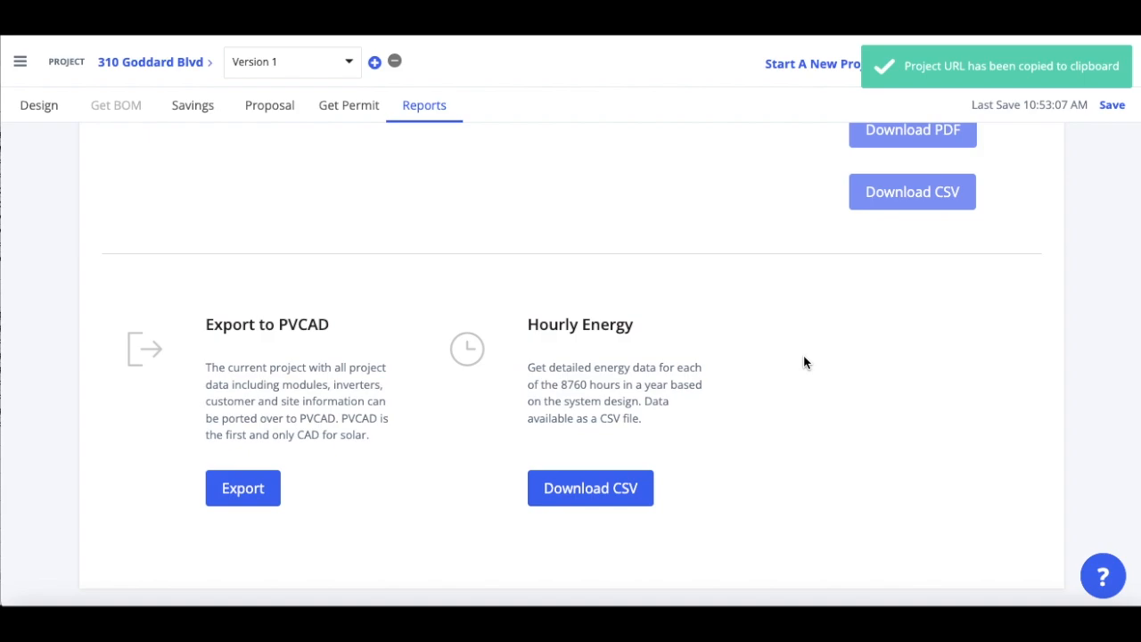